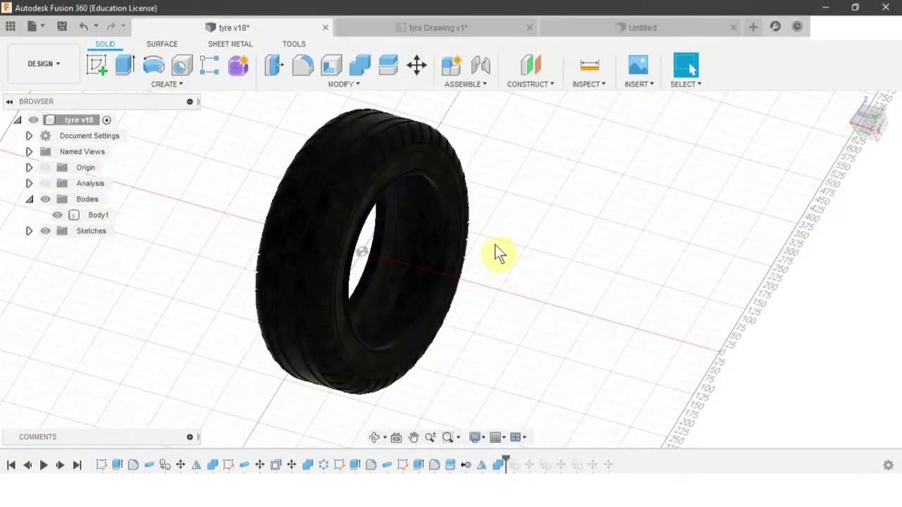
Review the tyre drawing's Ø415, Ø635, Ø588.8, R35, 195 and 589 dimensions, then return to Untitled.
{"action": "middle_click_drag", "start_coordinate": [559, 282], "coordinate": [446, 285], "text": "shift"}
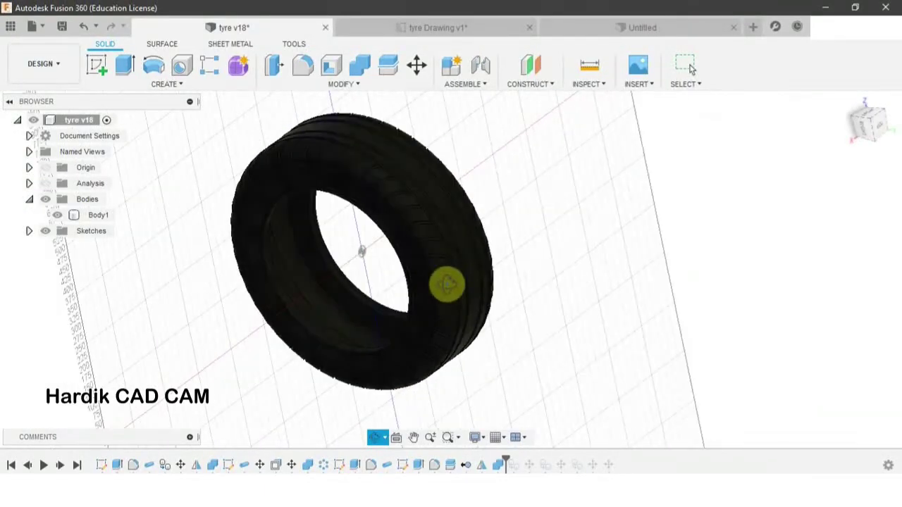
{"action": "left_click", "coordinate": [442, 27]}
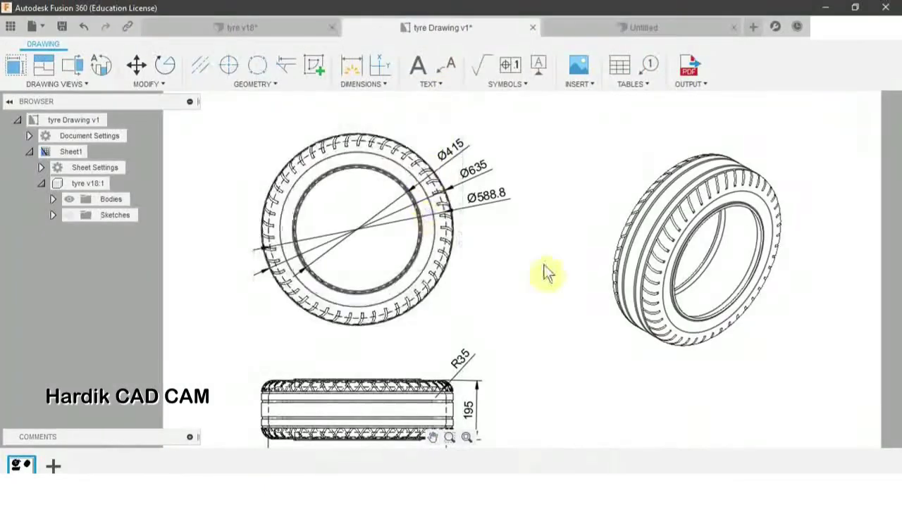
{"action": "middle_click_drag", "start_coordinate": [522, 287], "coordinate": [499, 239]}
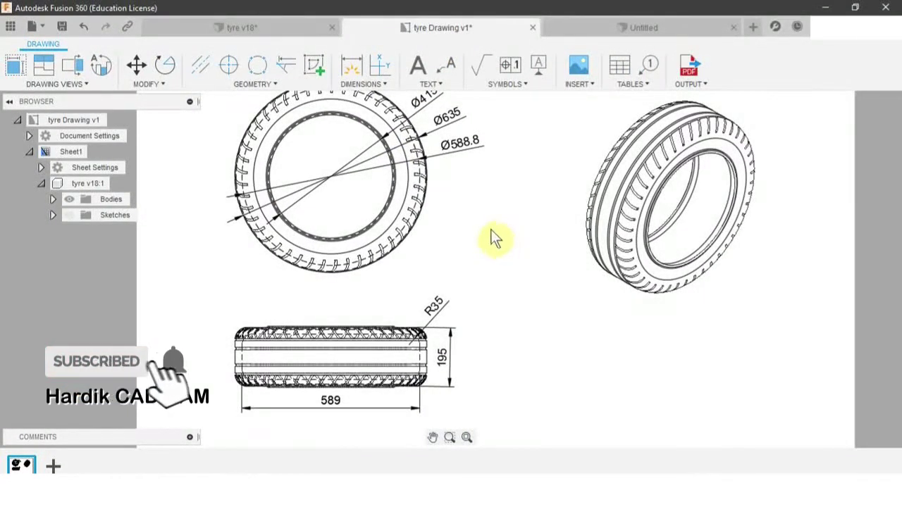
{"action": "middle_click_drag", "start_coordinate": [493, 235], "coordinate": [480, 229]}
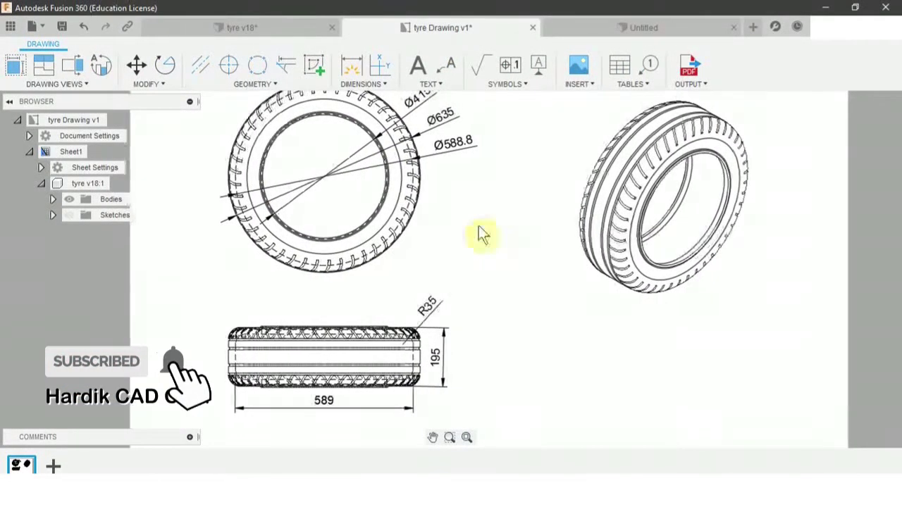
{"action": "left_click", "coordinate": [632, 34]}
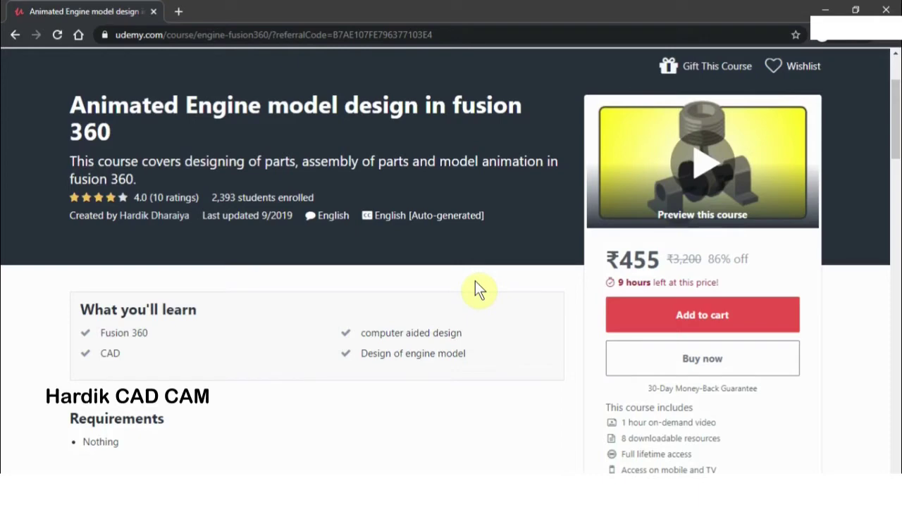
{"action": "scroll", "coordinate": [478, 285], "scroll_direction": "up", "scroll_amount": 1}
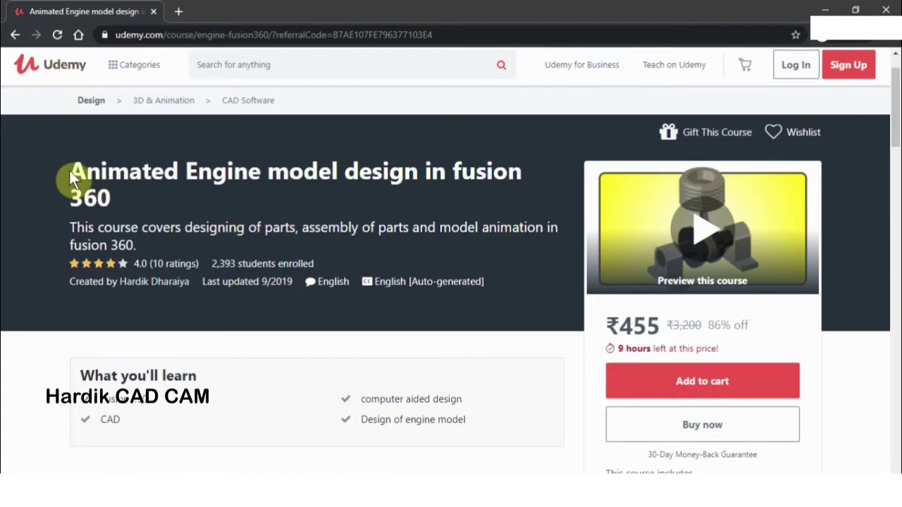
{"action": "left_click_drag", "start_coordinate": [69, 171], "coordinate": [127, 215]}
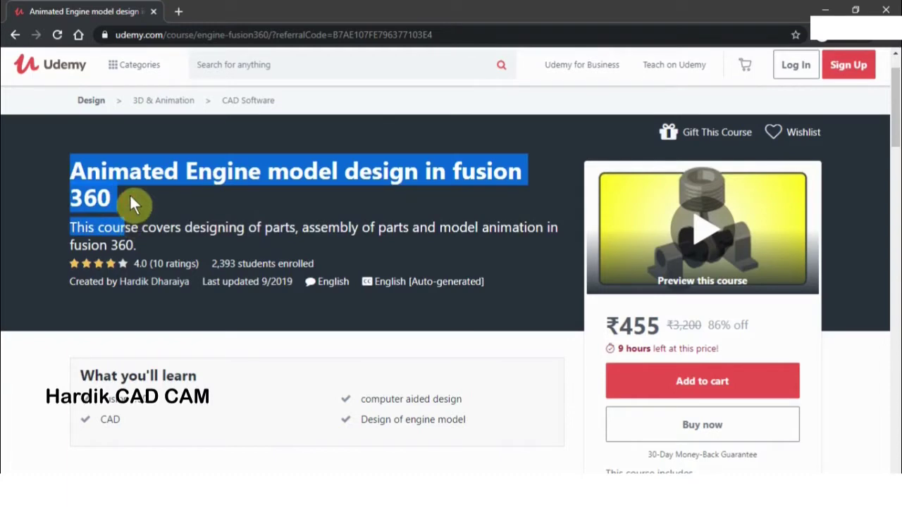
{"action": "left_click", "coordinate": [129, 197]}
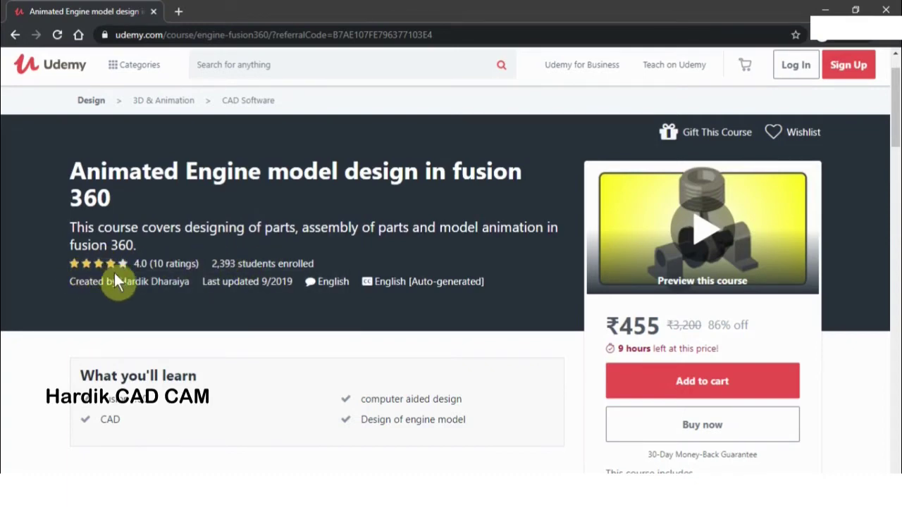
{"action": "scroll", "coordinate": [127, 350], "scroll_direction": "down", "scroll_amount": 5}
{"action": "scroll", "coordinate": [127, 351], "scroll_direction": "up", "scroll_amount": 2}
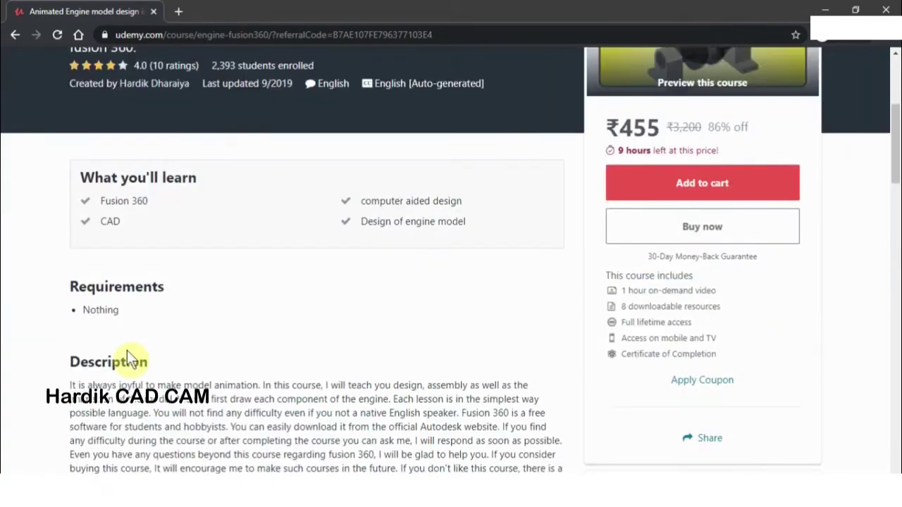
{"action": "scroll", "coordinate": [128, 352], "scroll_direction": "up", "scroll_amount": 3}
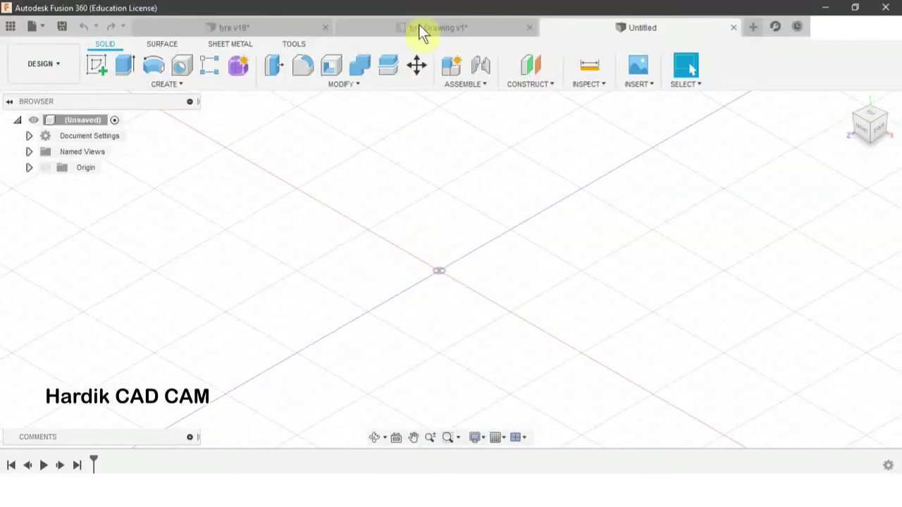
Zoom into the drawing's front view to check Ø415, Ø635 and Ø588.8, then return to Untitled.
{"action": "left_click", "coordinate": [420, 26]}
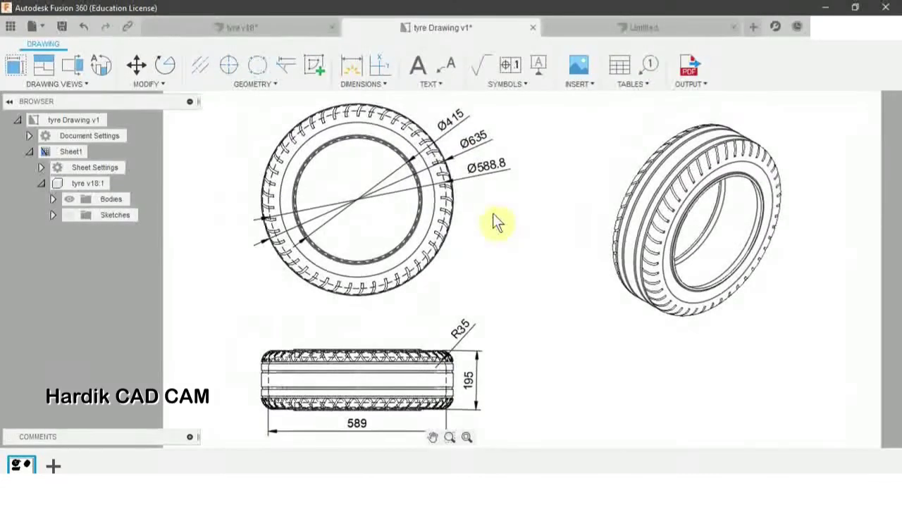
{"action": "scroll", "coordinate": [435, 146], "scroll_direction": "up", "scroll_amount": 5}
{"action": "middle_click_drag", "start_coordinate": [434, 146], "coordinate": [437, 124]}
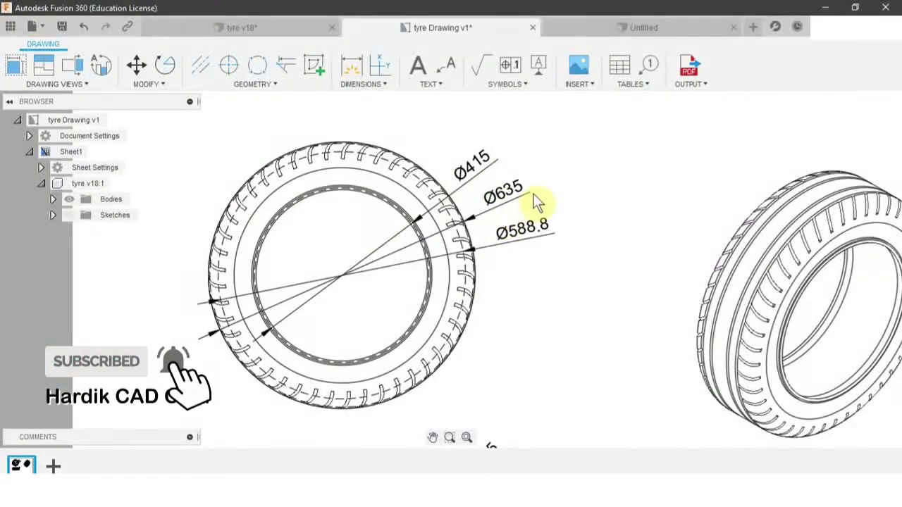
{"action": "left_click", "coordinate": [365, 325]}
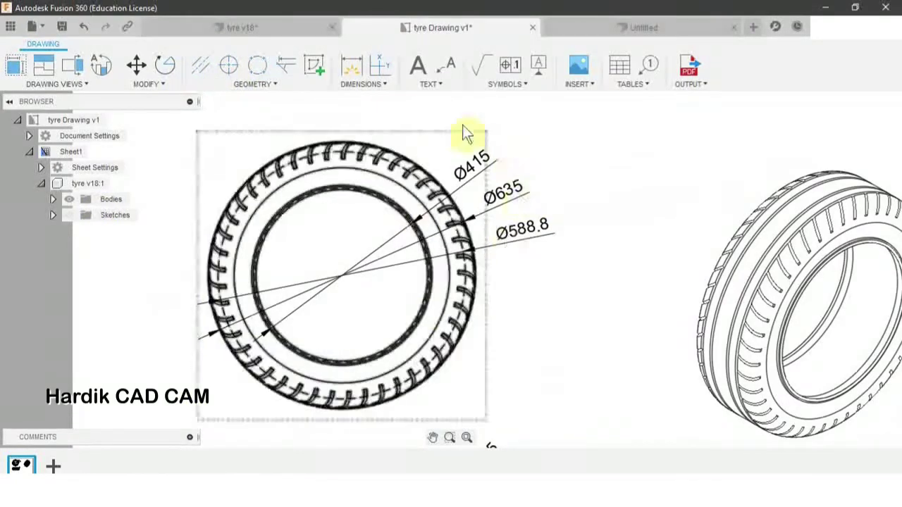
{"action": "scroll", "coordinate": [451, 205], "scroll_direction": "up", "scroll_amount": 2}
{"action": "scroll", "coordinate": [450, 197], "scroll_direction": "up", "scroll_amount": 1}
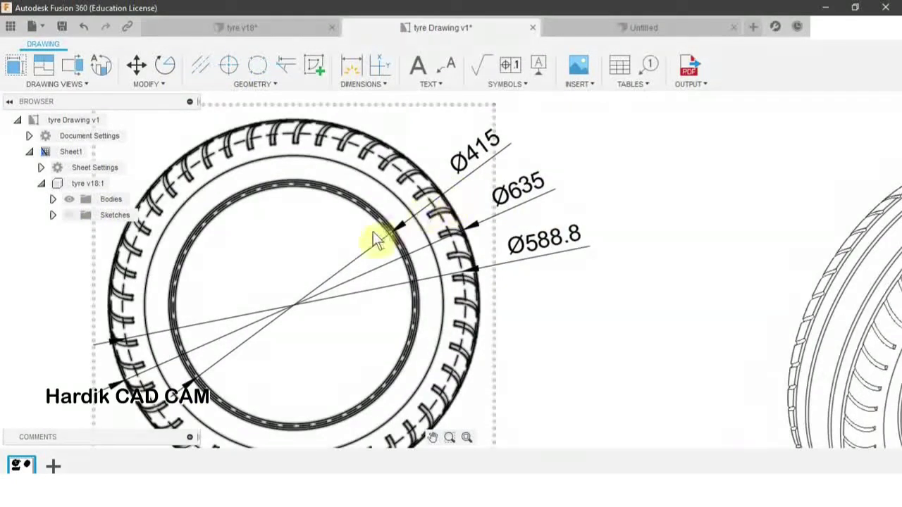
{"action": "scroll", "coordinate": [450, 169], "scroll_direction": "up", "scroll_amount": 1}
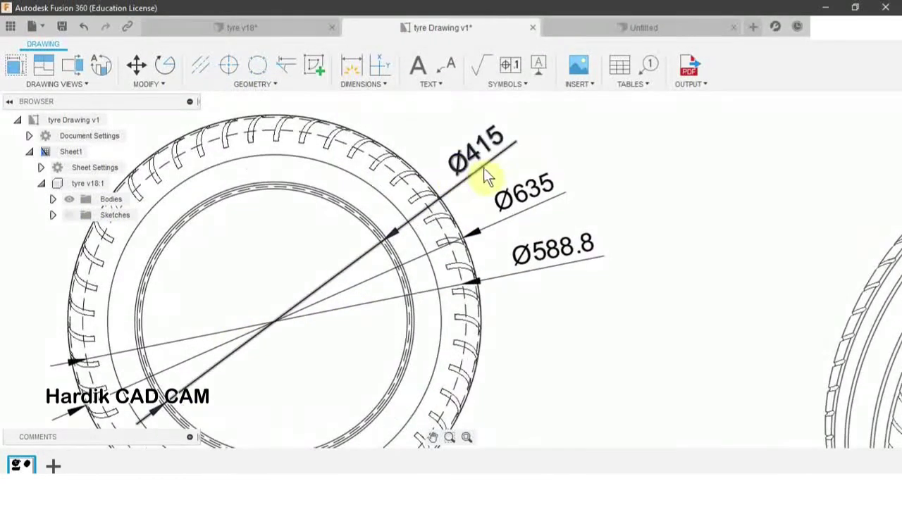
{"action": "left_click", "coordinate": [662, 27]}
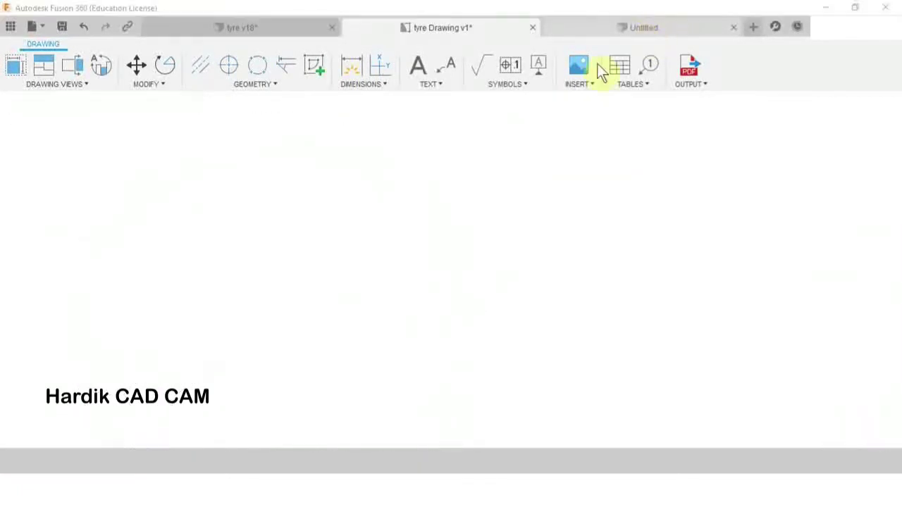
{"action": "left_click_drag", "start_coordinate": [459, 232], "coordinate": [451, 232]}
{"action": "key", "text": "Escape"}
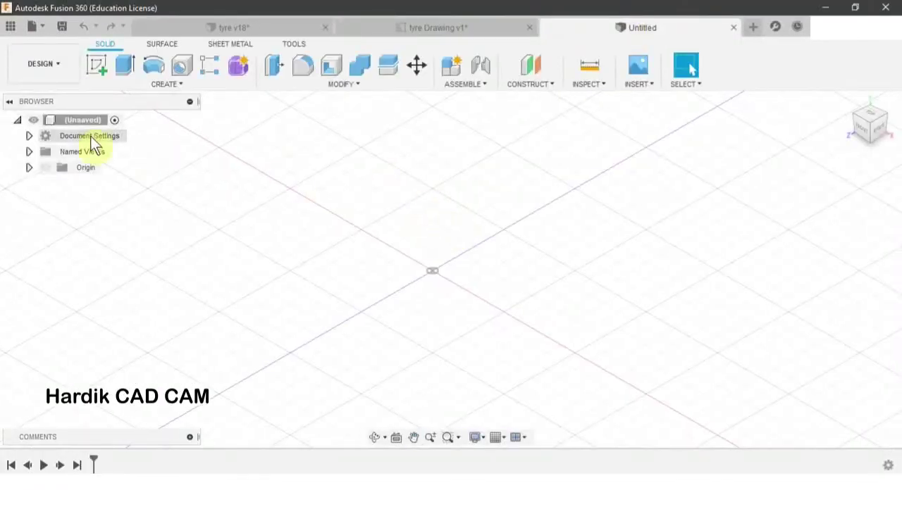
Start a new sketch on the origin plane and recheck the tyre drawing's diameters.
{"action": "left_click", "coordinate": [97, 68]}
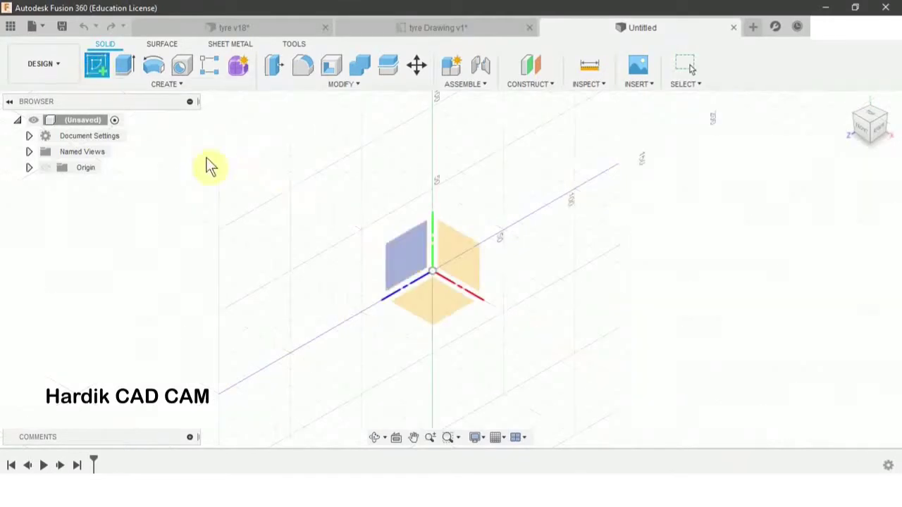
{"action": "left_click", "coordinate": [416, 255]}
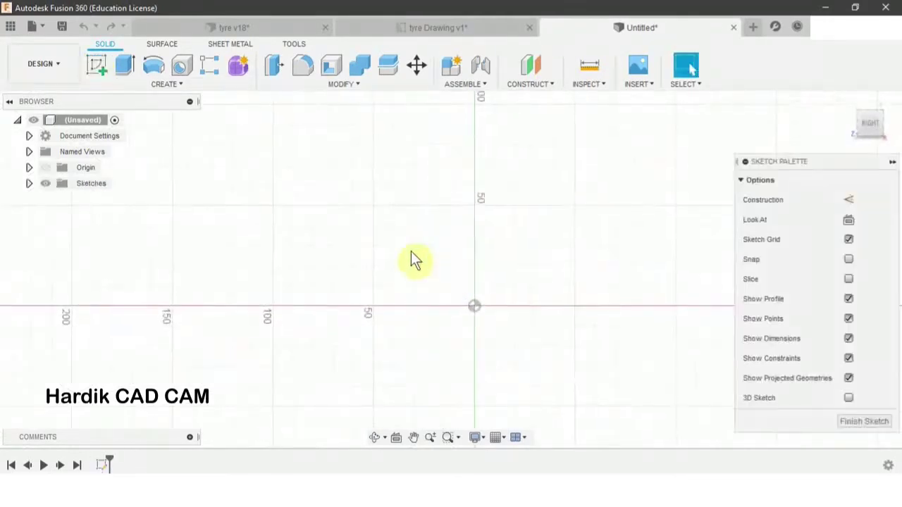
{"action": "middle_click_drag", "start_coordinate": [385, 173], "coordinate": [321, 224]}
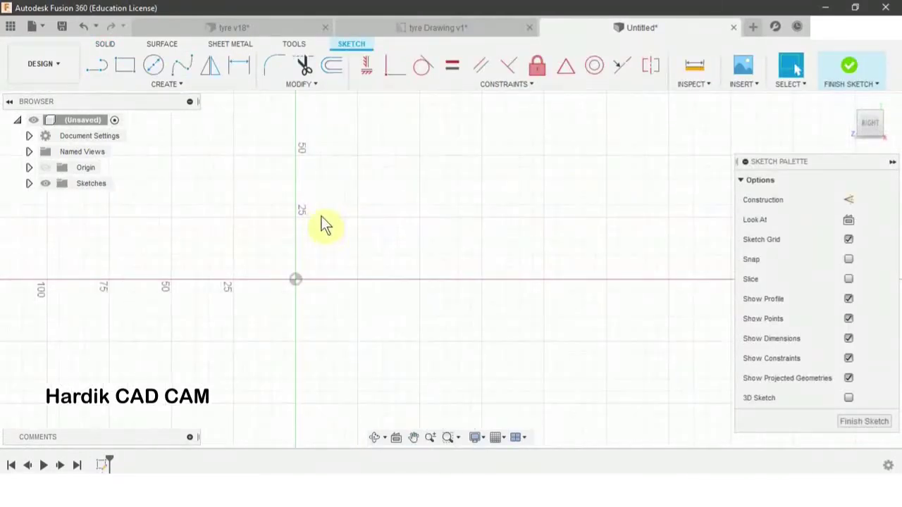
{"action": "key", "text": "d"}
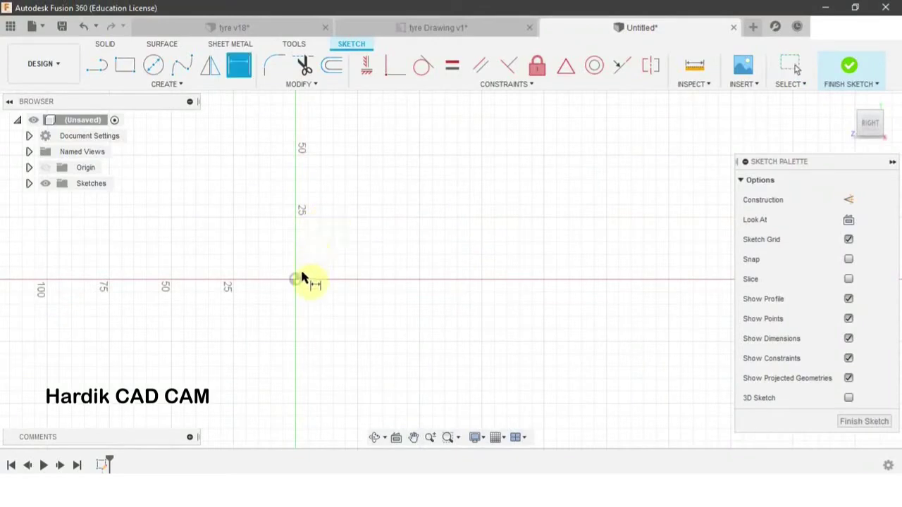
{"action": "left_click", "coordinate": [433, 30]}
{"action": "scroll", "coordinate": [569, 204], "scroll_direction": "down", "scroll_amount": 1}
{"action": "scroll", "coordinate": [517, 211], "scroll_direction": "up", "scroll_amount": 3}
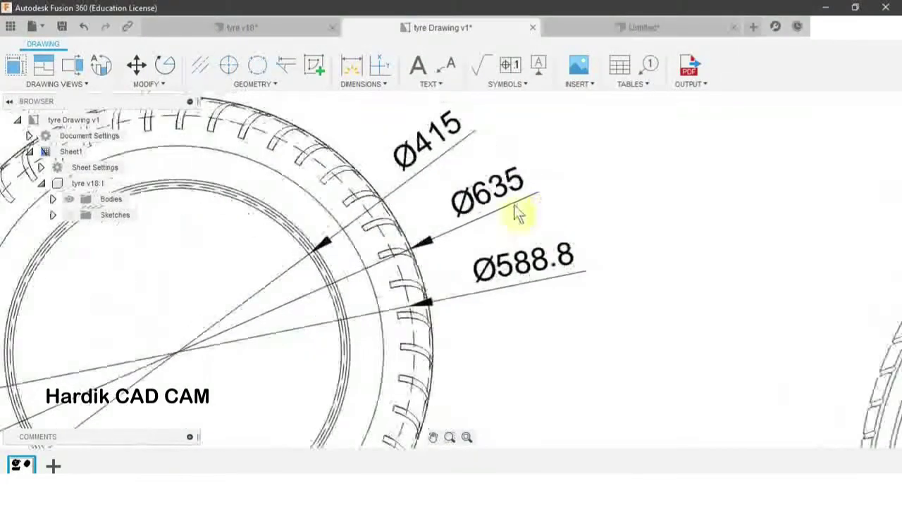
{"action": "left_click", "coordinate": [624, 27]}
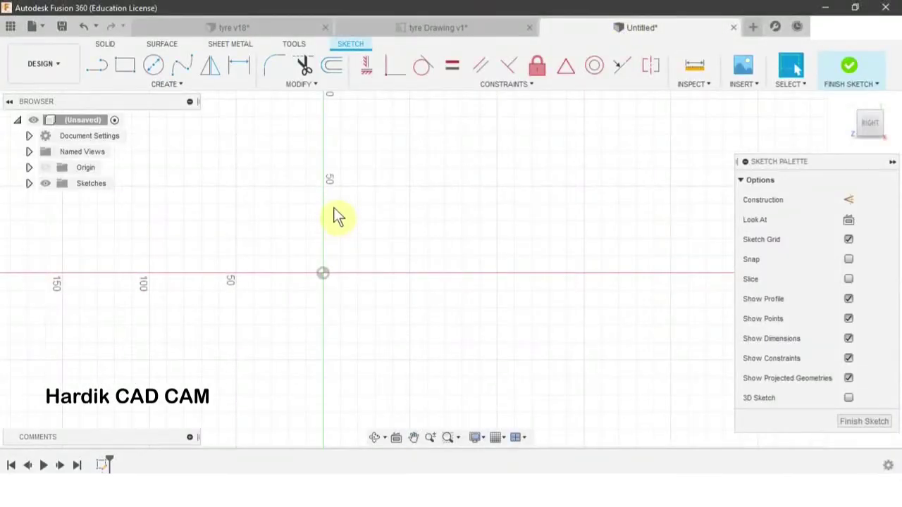
Draw a 635 mm diameter circle centred on the origin.
{"action": "key", "text": "c"}
{"action": "left_click", "coordinate": [323, 273]}
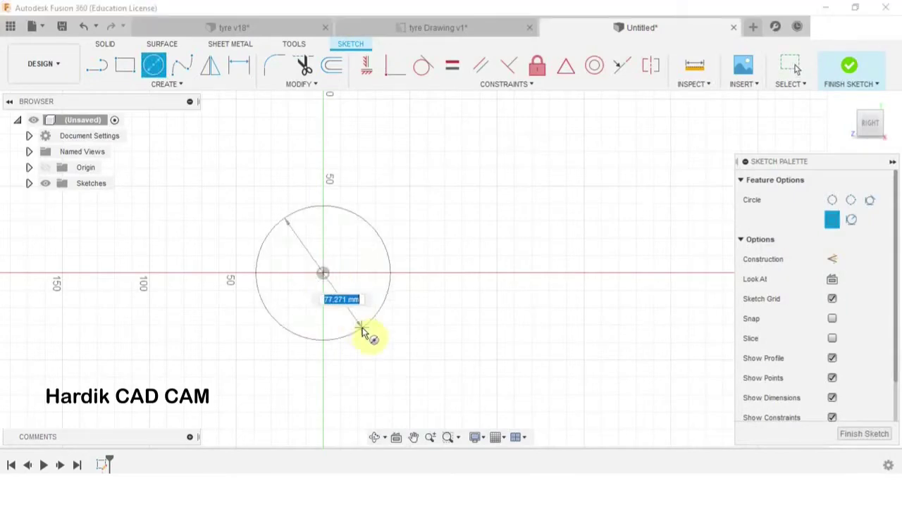
{"action": "type", "text": "635"}
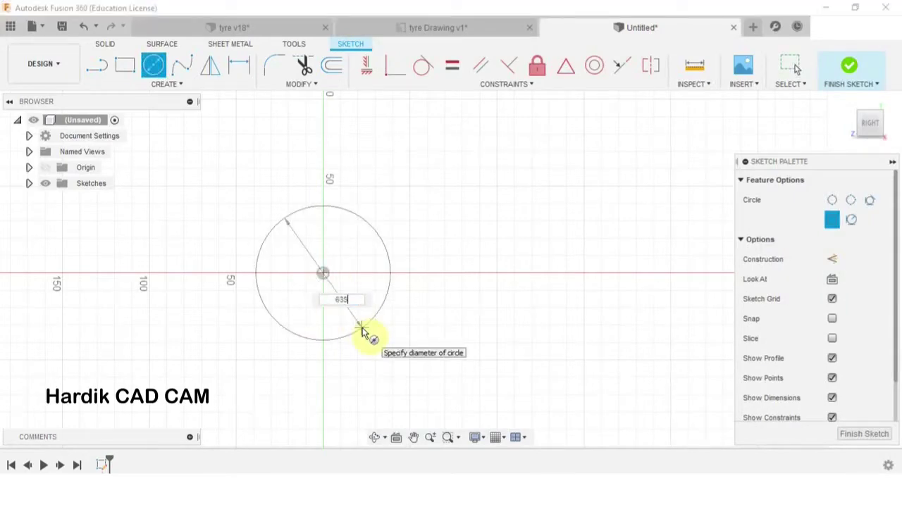
{"action": "key", "text": "Return"}
{"action": "key", "text": "Escape"}
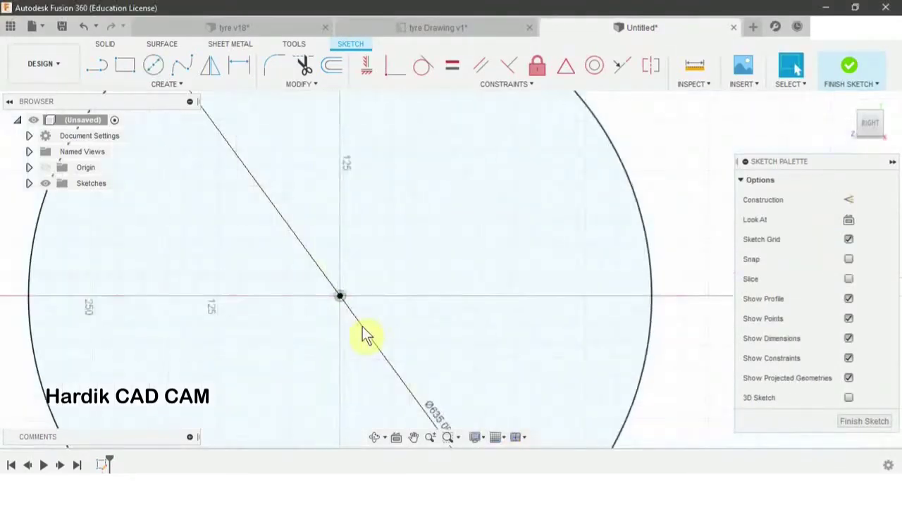
Add a concentric 415 mm circle at the origin and finish the sketch.
{"action": "left_click", "coordinate": [405, 30]}
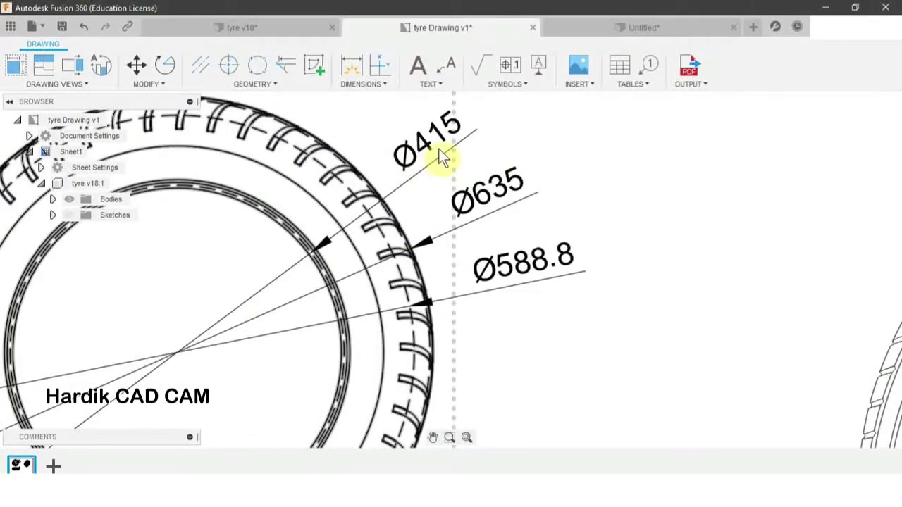
{"action": "left_click", "coordinate": [610, 26]}
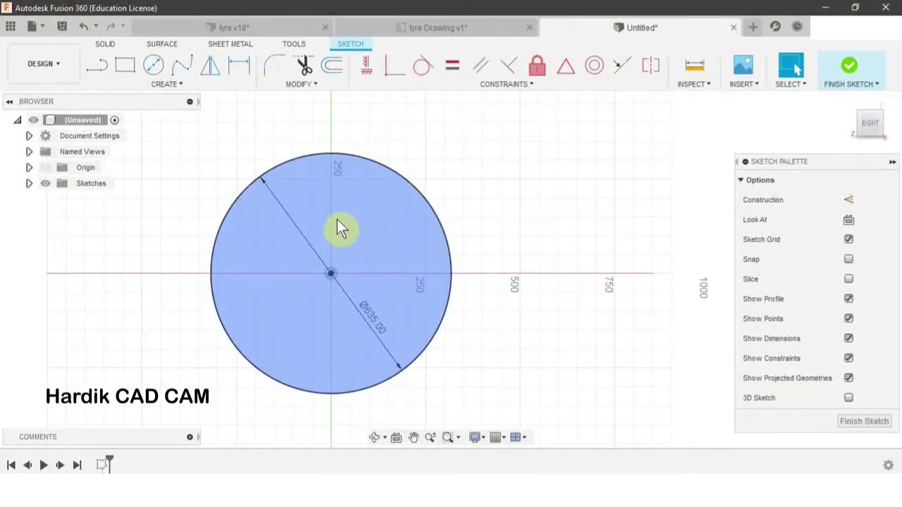
{"action": "key", "text": "c"}
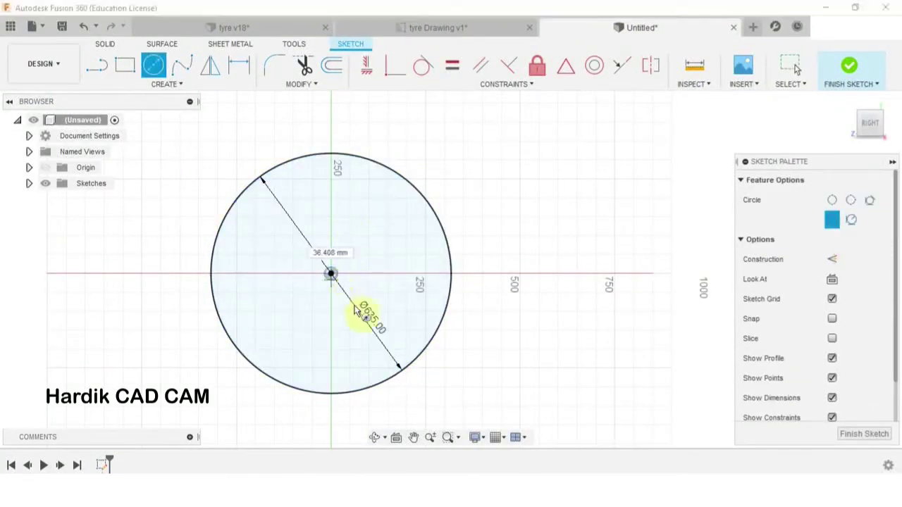
{"action": "type", "text": "5"}
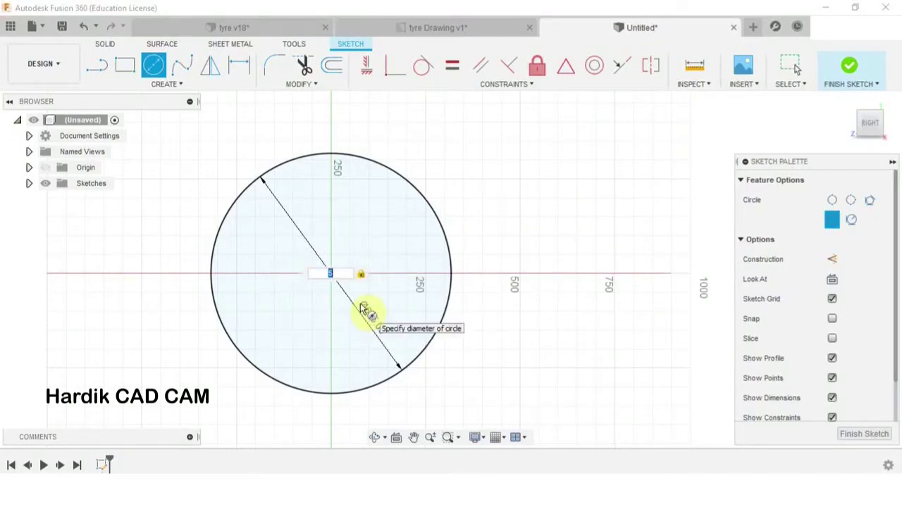
{"action": "key", "text": "Return"}
{"action": "key", "text": "Escape"}
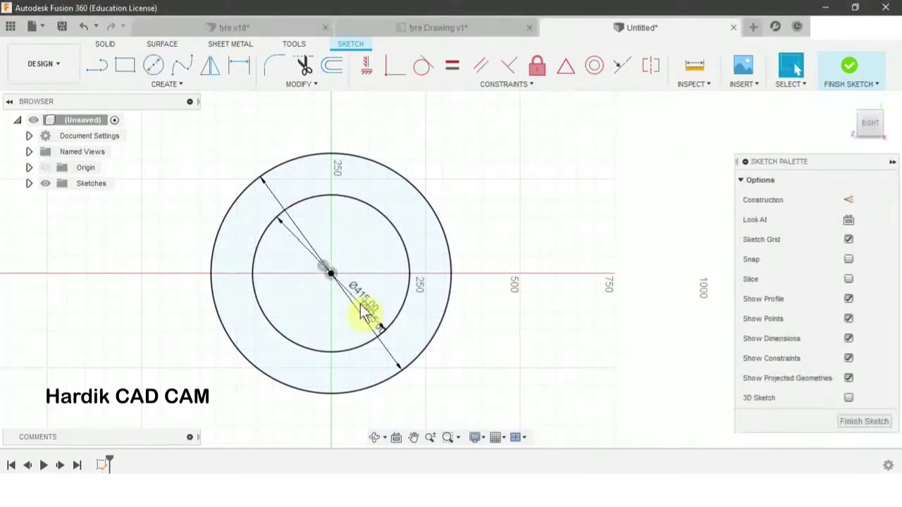
{"action": "scroll", "coordinate": [336, 276], "scroll_direction": "up", "scroll_amount": 2}
{"action": "scroll", "coordinate": [334, 271], "scroll_direction": "down", "scroll_amount": 2}
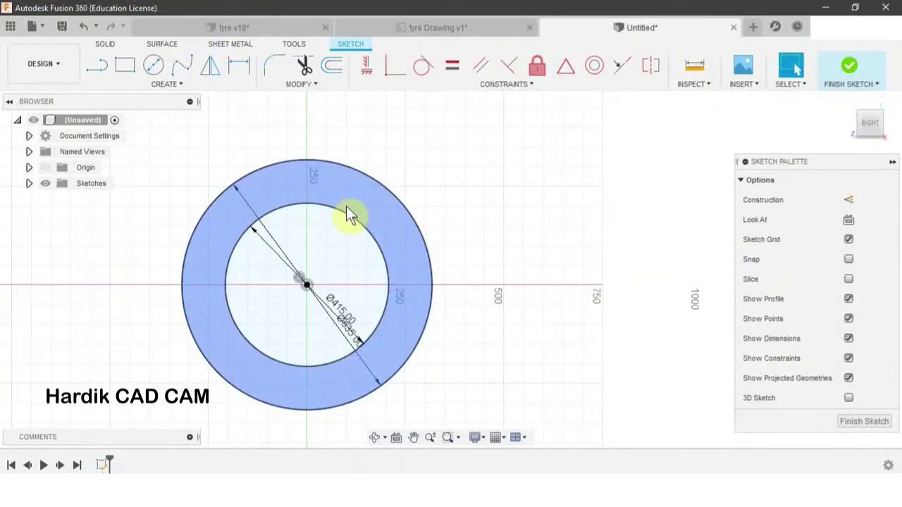
{"action": "left_click", "coordinate": [855, 67]}
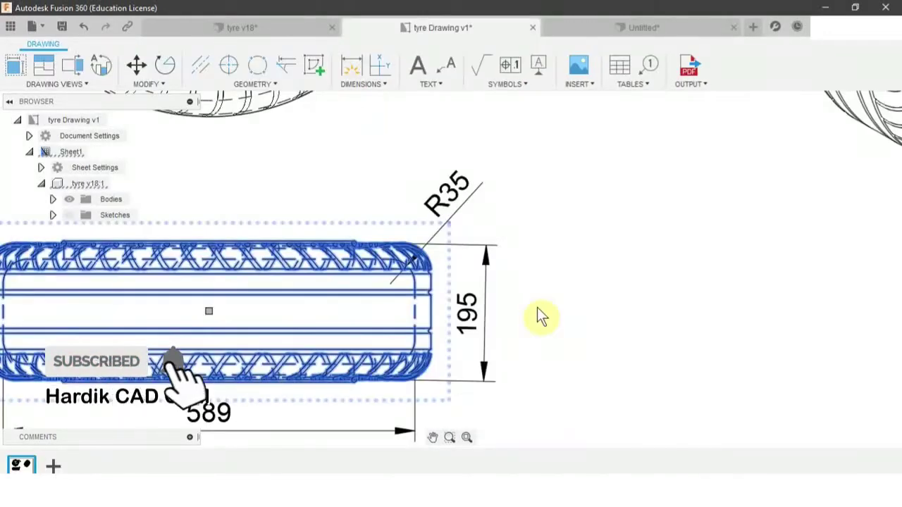
{"action": "left_click", "coordinate": [542, 273]}
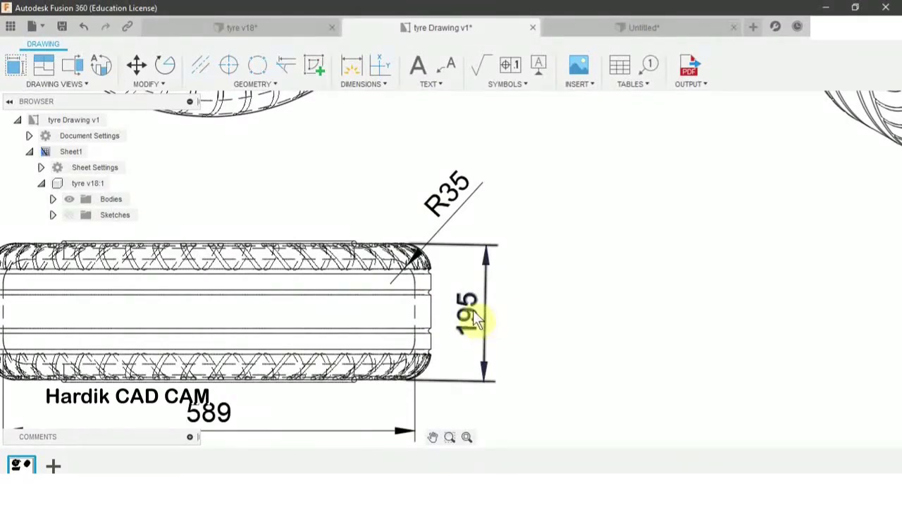
{"action": "left_click", "coordinate": [594, 28]}
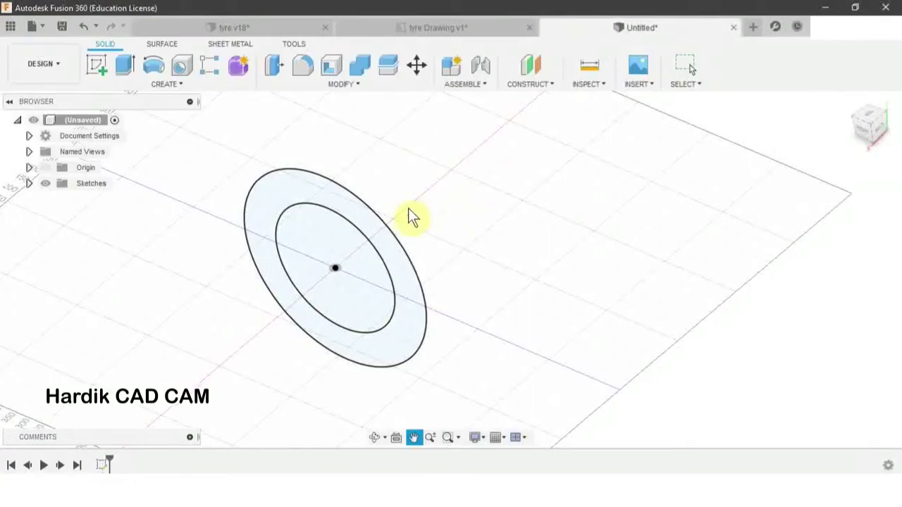
{"action": "left_click_drag", "start_coordinate": [408, 208], "coordinate": [402, 203]}
{"action": "key", "text": "Escape"}
Extrude the outer ring profile by 195/2 mm into a solid body.
{"action": "key", "text": "e"}
{"action": "left_click", "coordinate": [340, 202]}
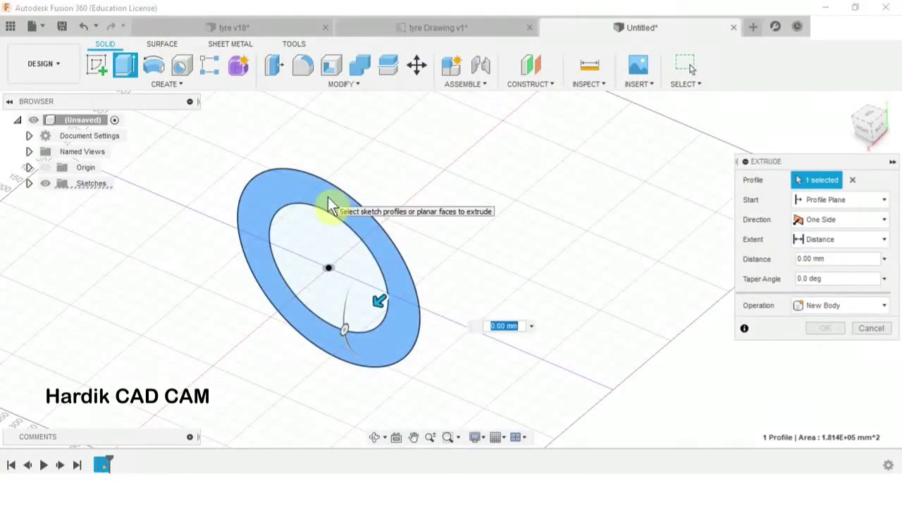
{"action": "type", "text": "195"}
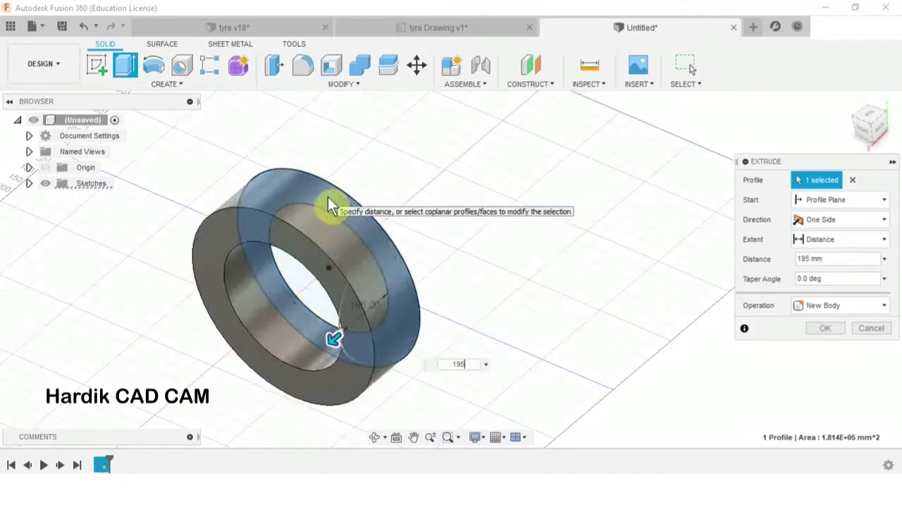
{"action": "type", "text": "/2"}
{"action": "key", "text": "Return"}
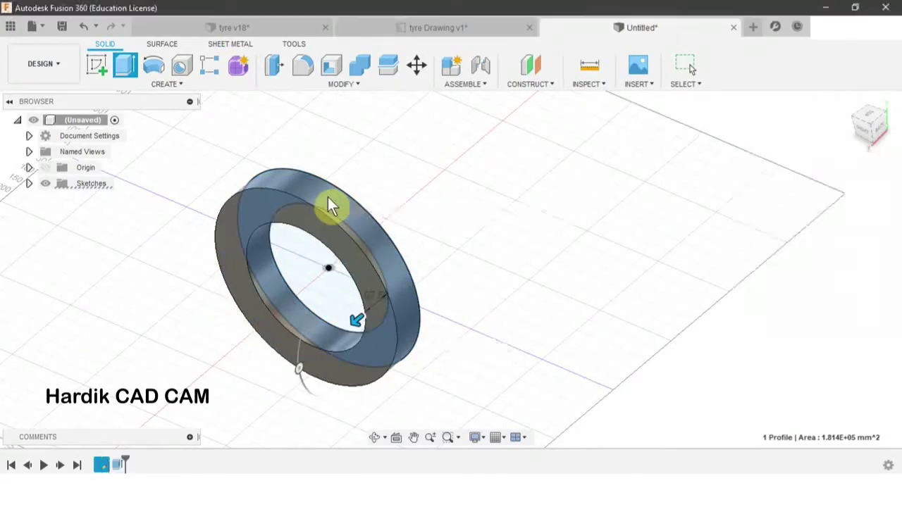
{"action": "scroll", "coordinate": [342, 226], "scroll_direction": "up", "scroll_amount": 2}
{"action": "scroll", "coordinate": [395, 243], "scroll_direction": "down", "scroll_amount": 2}
{"action": "middle_click_drag", "start_coordinate": [429, 246], "coordinate": [425, 263], "text": "shift"}
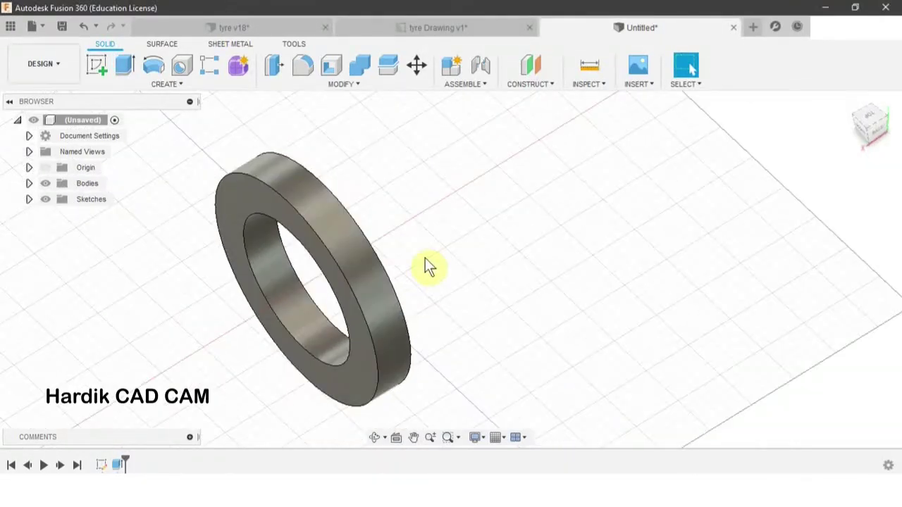
{"action": "middle_click_drag", "start_coordinate": [318, 218], "coordinate": [381, 208]}
{"action": "key", "text": "Escape"}
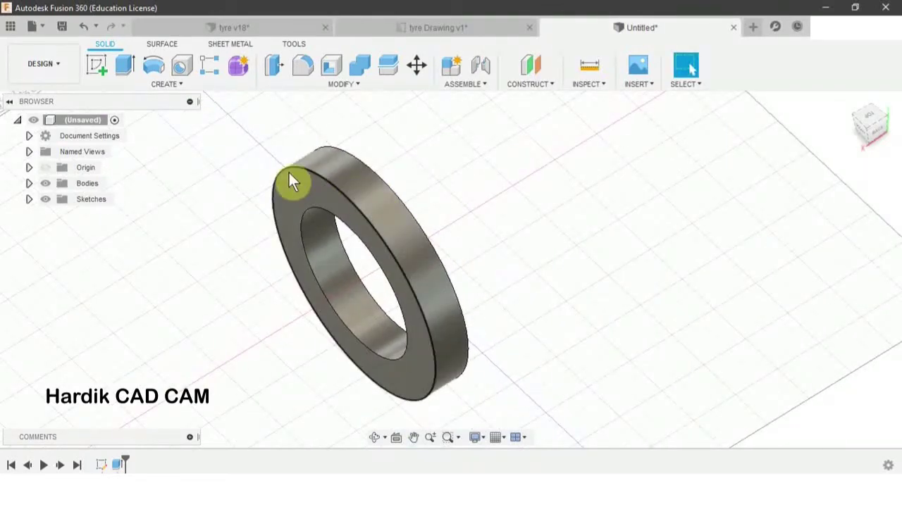
Zoom the tyre drawing to its side view showing the 195 and 589 dimensions.
{"action": "left_click", "coordinate": [416, 29]}
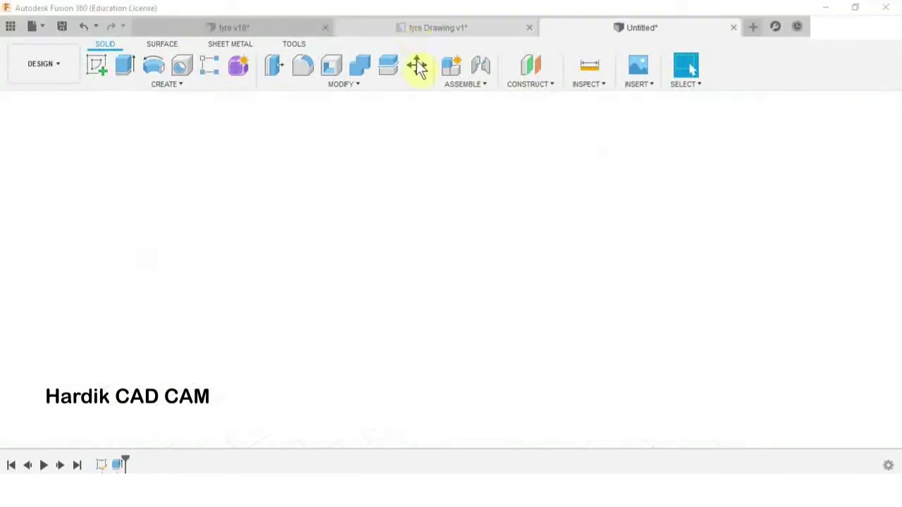
{"action": "scroll", "coordinate": [432, 279], "scroll_direction": "down", "scroll_amount": 4}
{"action": "middle_click_drag", "start_coordinate": [434, 201], "coordinate": [458, 292]}
{"action": "mouse_move", "coordinate": [403, 262]}
{"action": "middle_mouse_down"}
{"action": "mouse_move", "coordinate": [453, 196]}
{"action": "mouse_move", "coordinate": [455, 132]}
{"action": "middle_mouse_up"}
{"action": "scroll", "coordinate": [418, 298], "scroll_direction": "up", "scroll_amount": 2}
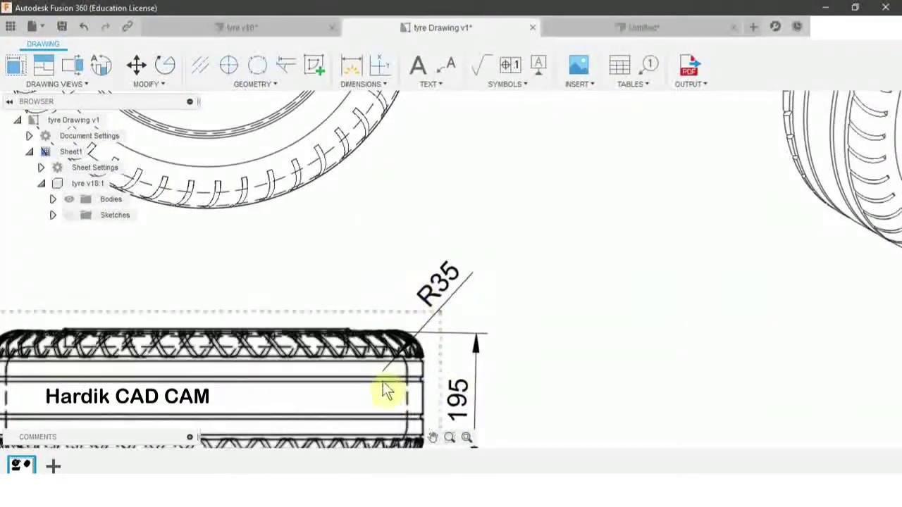
{"action": "scroll", "coordinate": [384, 391], "scroll_direction": "up", "scroll_amount": 3}
Round the ring's outer edge with a 50 mm fillet, then bring up the tyre drawing.
{"action": "scroll", "coordinate": [402, 362], "scroll_direction": "down", "scroll_amount": 3}
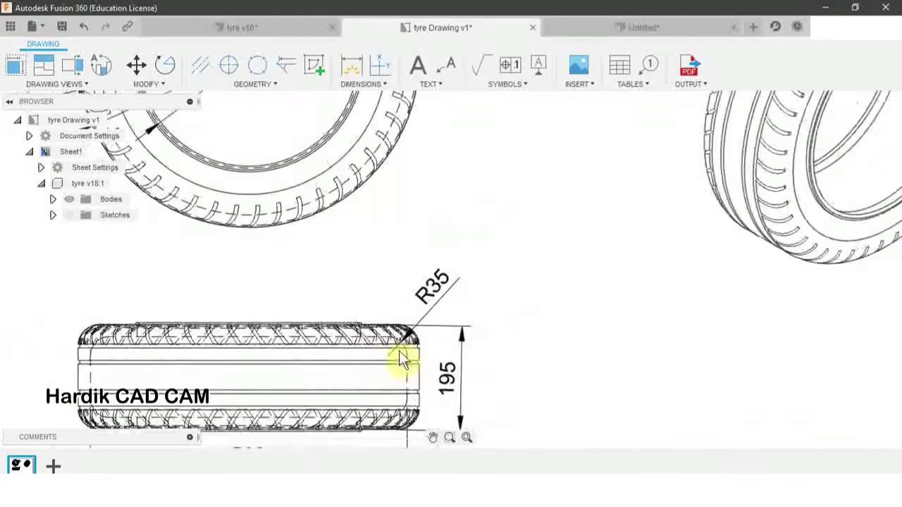
{"action": "left_click", "coordinate": [648, 27]}
{"action": "mouse_move", "coordinate": [372, 216]}
{"action": "middle_mouse_down", "text": "shift"}
{"action": "mouse_move", "coordinate": [339, 173]}
{"action": "mouse_move", "coordinate": [306, 177]}
{"action": "middle_mouse_up", "text": "shift"}
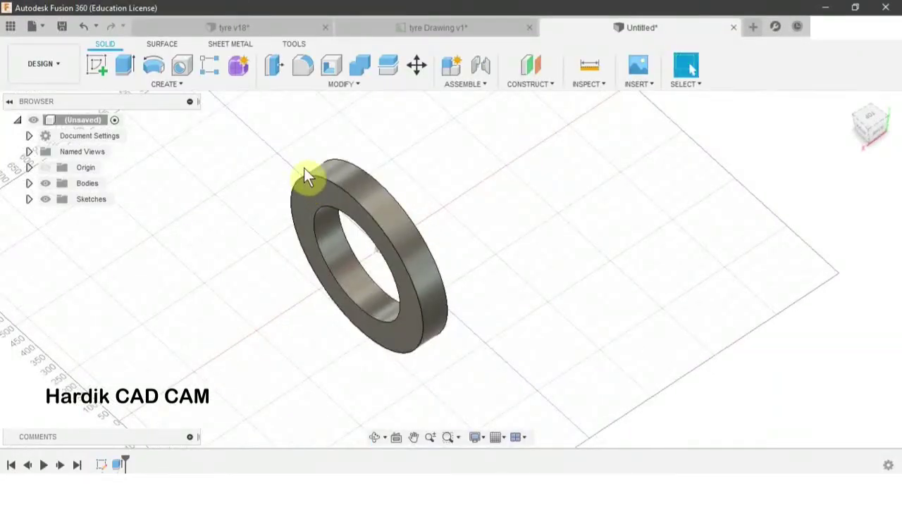
{"action": "key", "text": "f"}
{"action": "scroll", "coordinate": [306, 176], "scroll_direction": "up", "scroll_amount": 2}
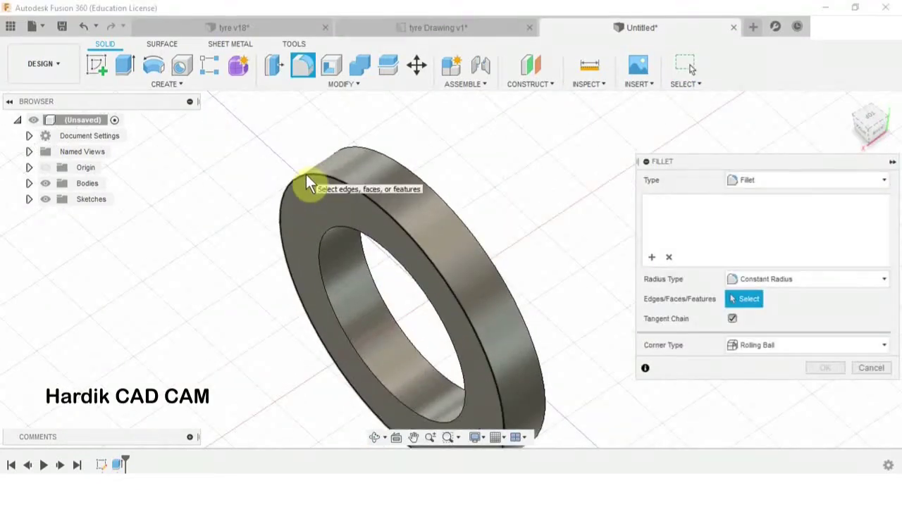
{"action": "left_click", "coordinate": [306, 175]}
{"action": "scroll", "coordinate": [313, 183], "scroll_direction": "up", "scroll_amount": 1}
{"action": "left_click_drag", "start_coordinate": [302, 171], "coordinate": [312, 174]}
{"action": "scroll", "coordinate": [312, 173], "scroll_direction": "up", "scroll_amount": 2}
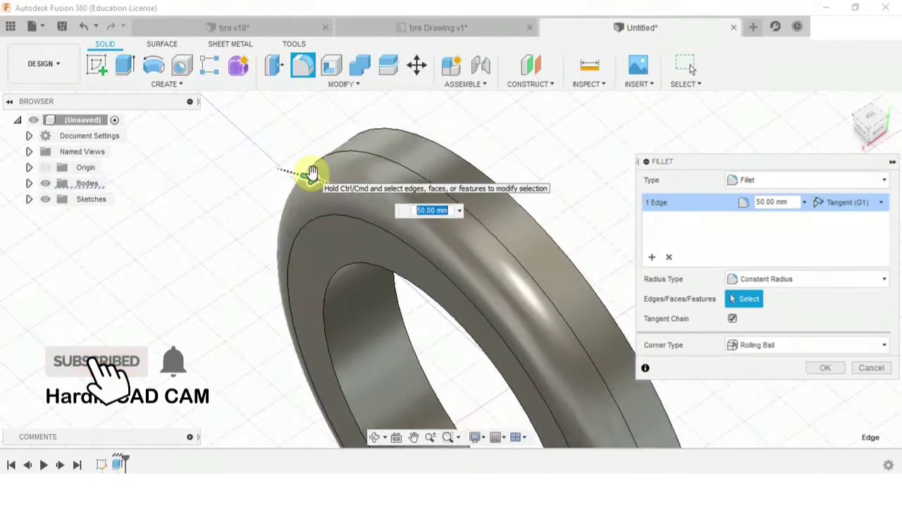
{"action": "left_click", "coordinate": [825, 368]}
{"action": "scroll", "coordinate": [397, 175], "scroll_direction": "down", "scroll_amount": 3}
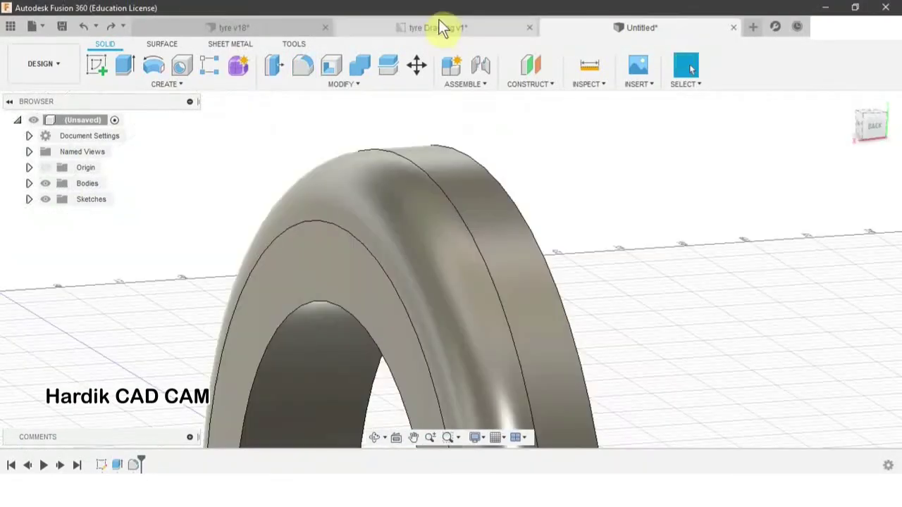
{"action": "left_click", "coordinate": [438, 27]}
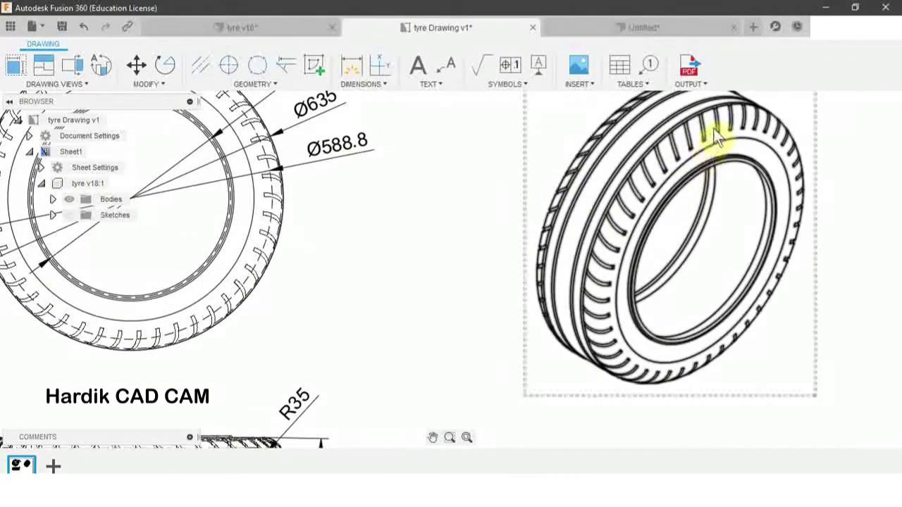
Return to the Untitled ring design.
{"action": "left_click", "coordinate": [638, 27]}
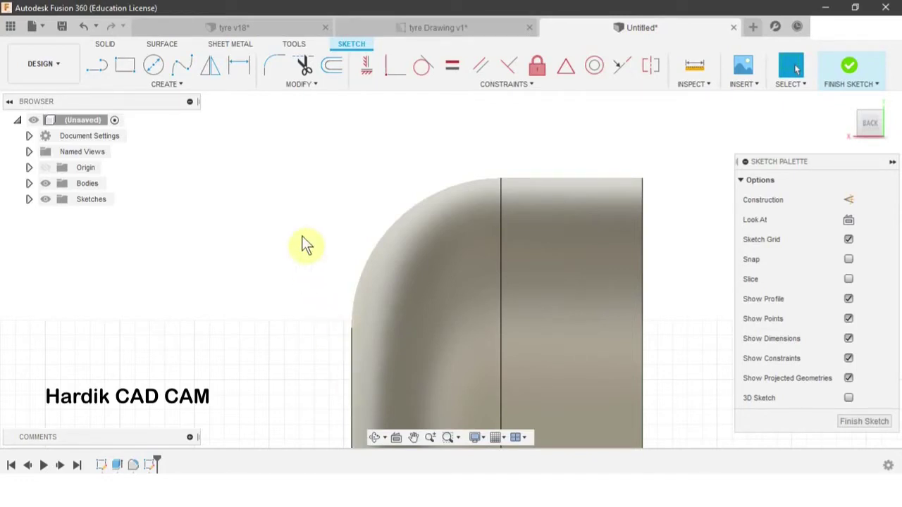
Project the ring's middle vertical edge and left edge into the sketch.
{"action": "key", "text": "p"}
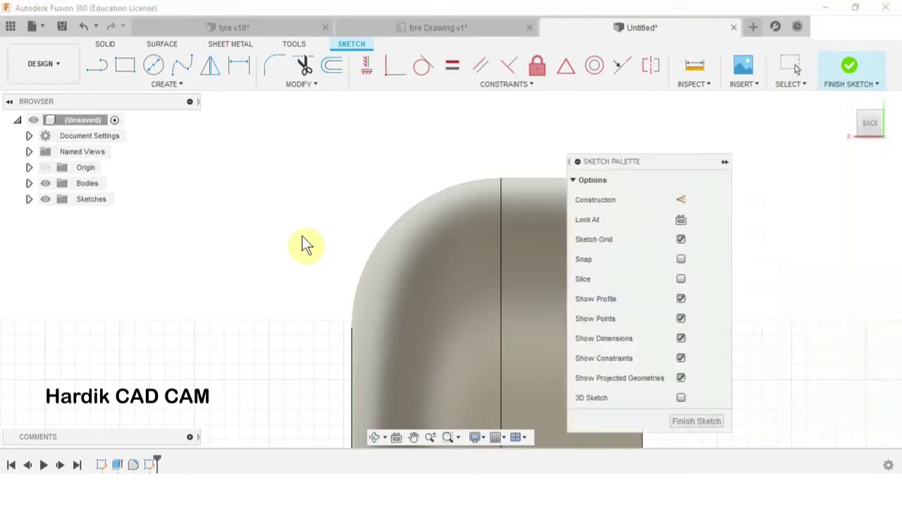
{"action": "left_click", "coordinate": [501, 219]}
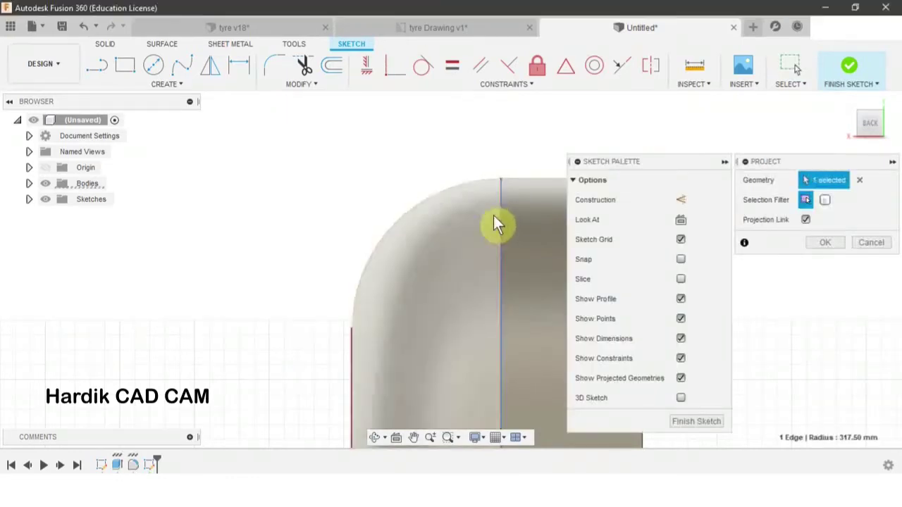
{"action": "left_click", "coordinate": [351, 344]}
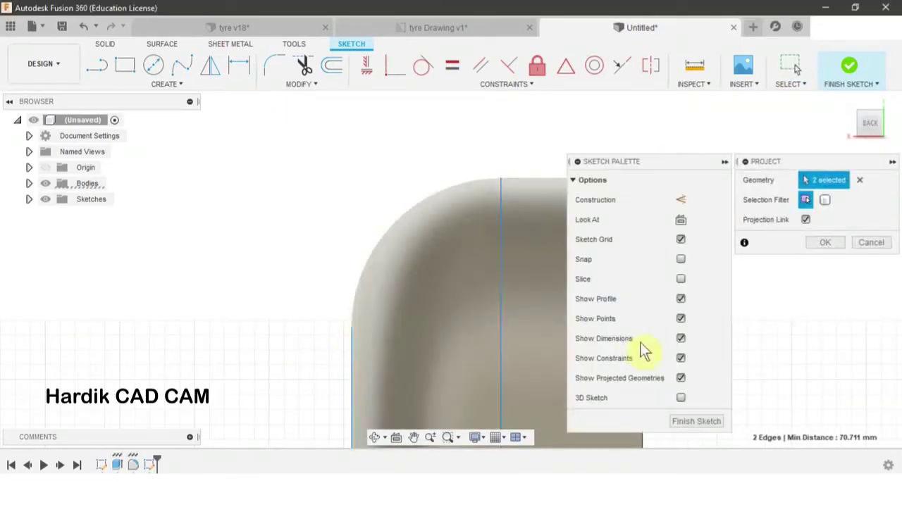
{"action": "left_click", "coordinate": [824, 243]}
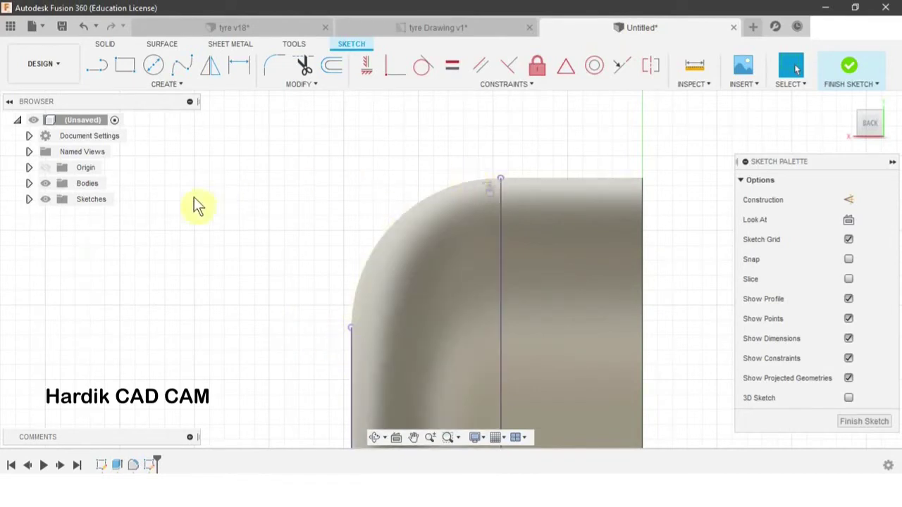
Draw a three-point arc along the rounded shoulder between the projected edge endpoints.
{"action": "left_click", "coordinate": [167, 84]}
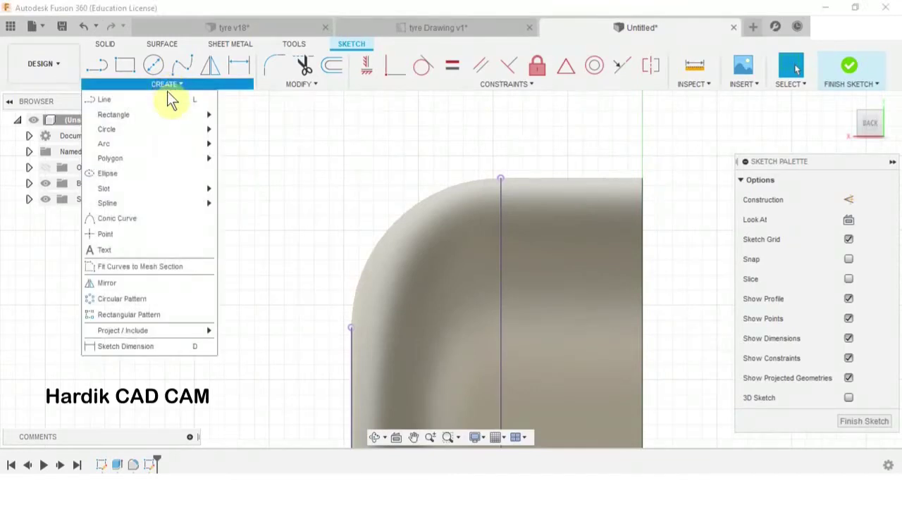
{"action": "mouse_move", "coordinate": [170, 148]}
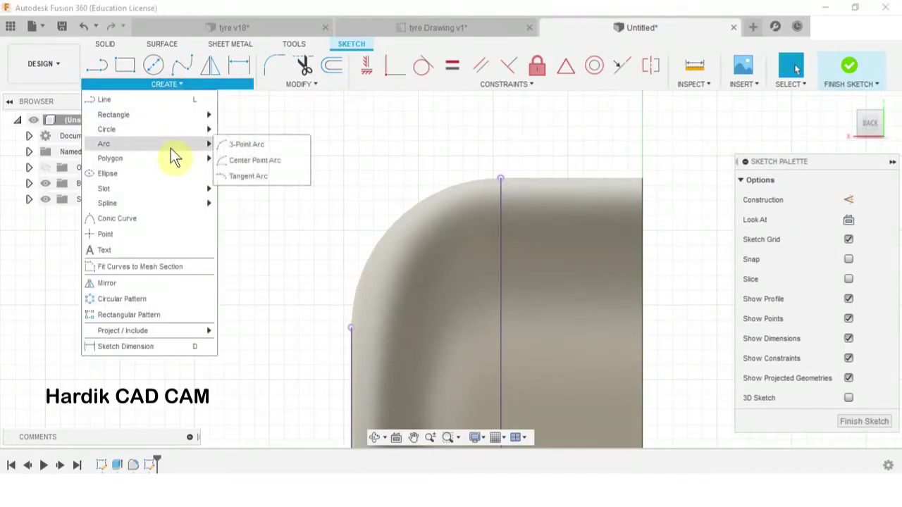
{"action": "left_click", "coordinate": [258, 145]}
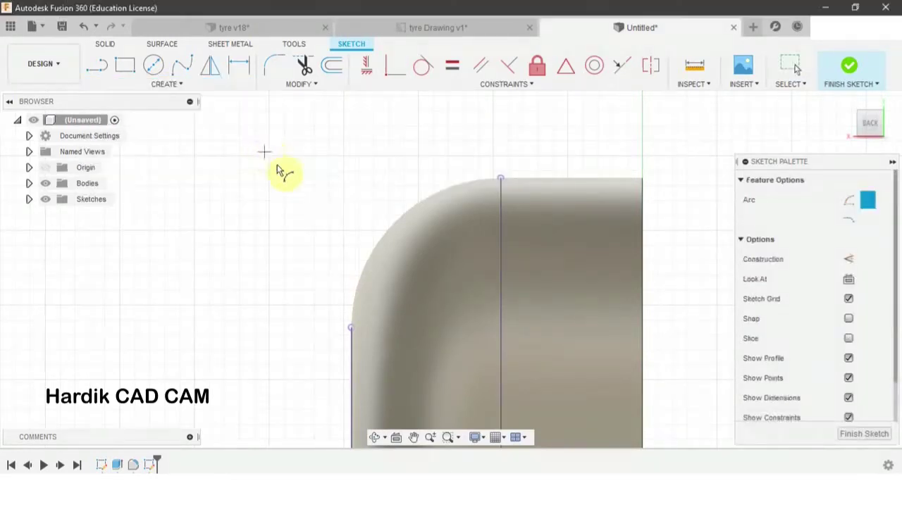
{"action": "left_click", "coordinate": [352, 329]}
{"action": "left_click", "coordinate": [501, 179]}
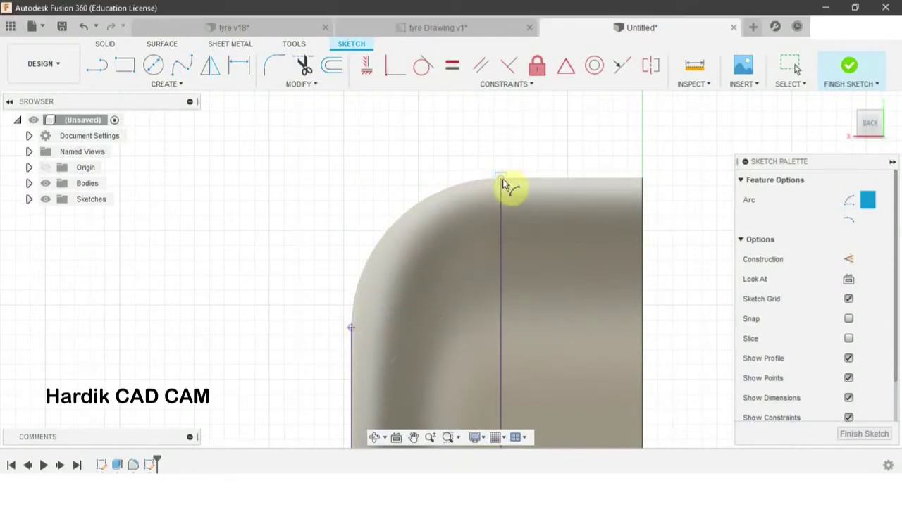
{"action": "left_click", "coordinate": [394, 232]}
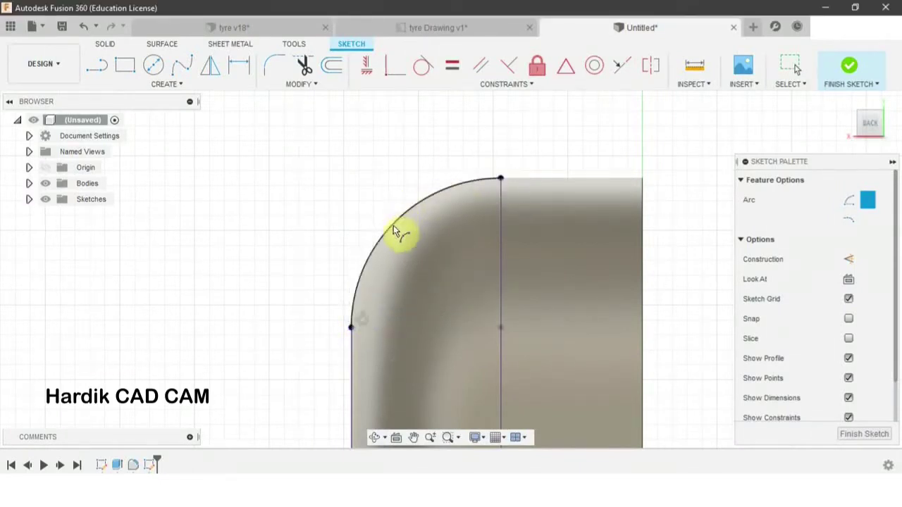
{"action": "key", "text": "Escape"}
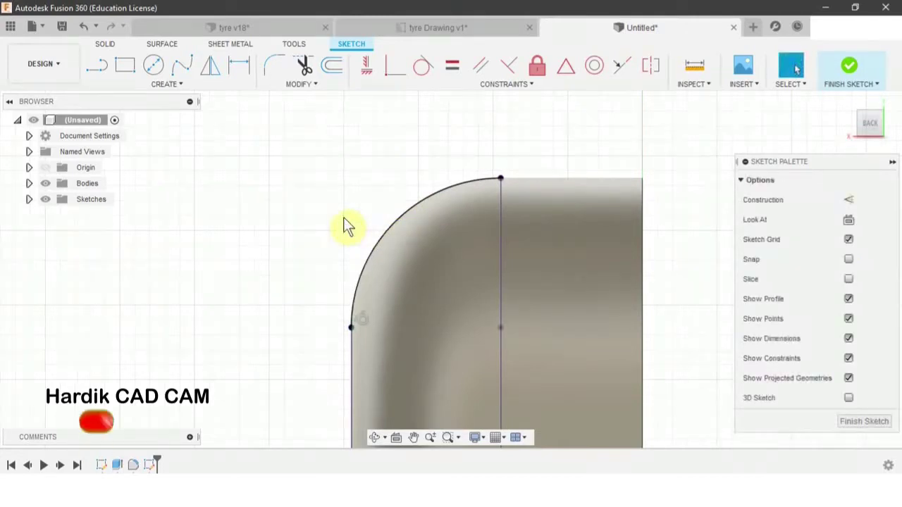
{"action": "scroll", "coordinate": [343, 223], "scroll_direction": "up", "scroll_amount": 2}
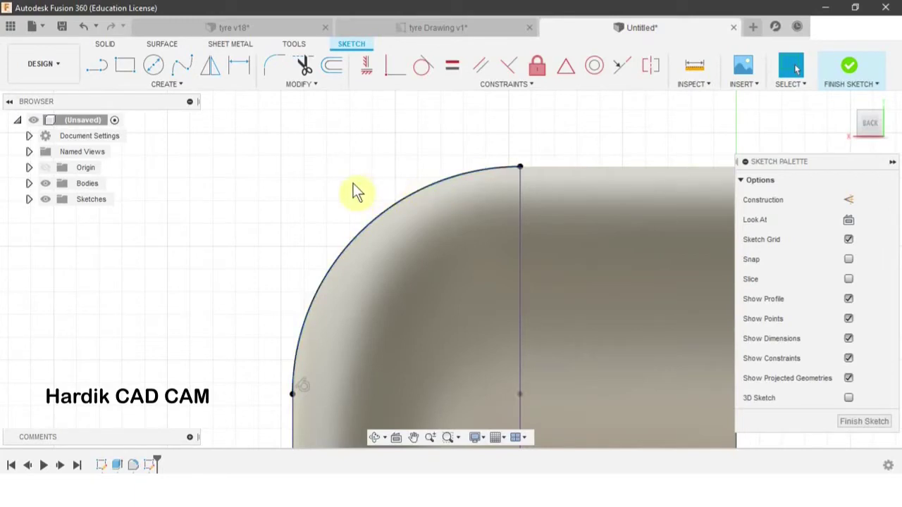
Trim off the arc's upper portion using a short helper line, then remove that line.
{"action": "key", "text": "l"}
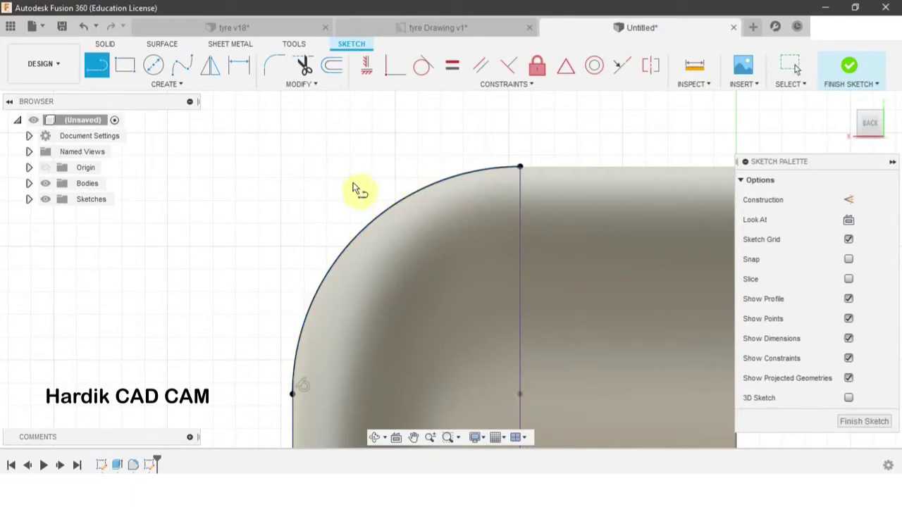
{"action": "left_click", "coordinate": [426, 188]}
{"action": "left_click", "coordinate": [403, 136]}
{"action": "key", "text": "Escape"}
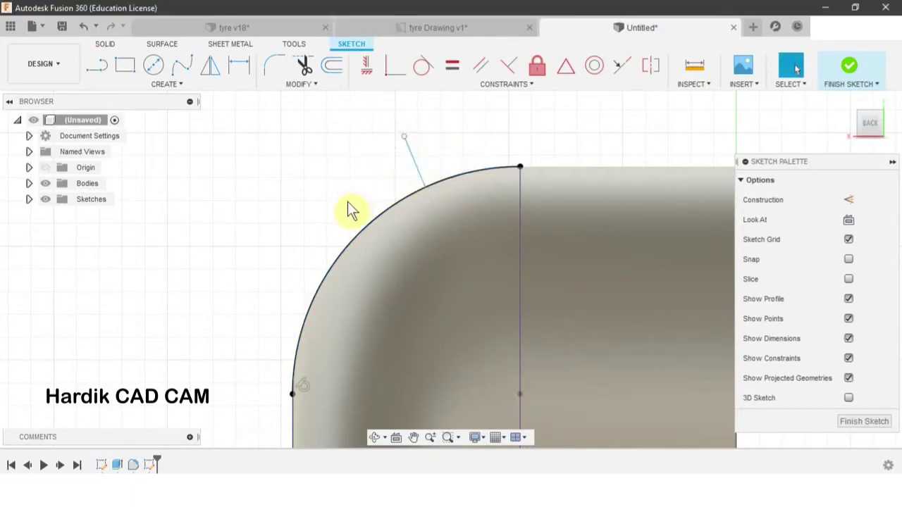
{"action": "key", "text": "t"}
{"action": "left_click", "coordinate": [442, 191]}
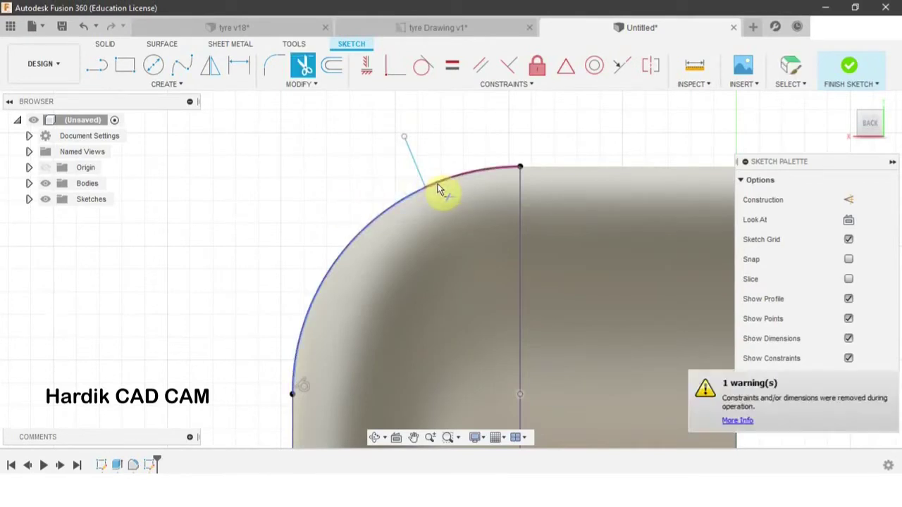
{"action": "left_click", "coordinate": [418, 169]}
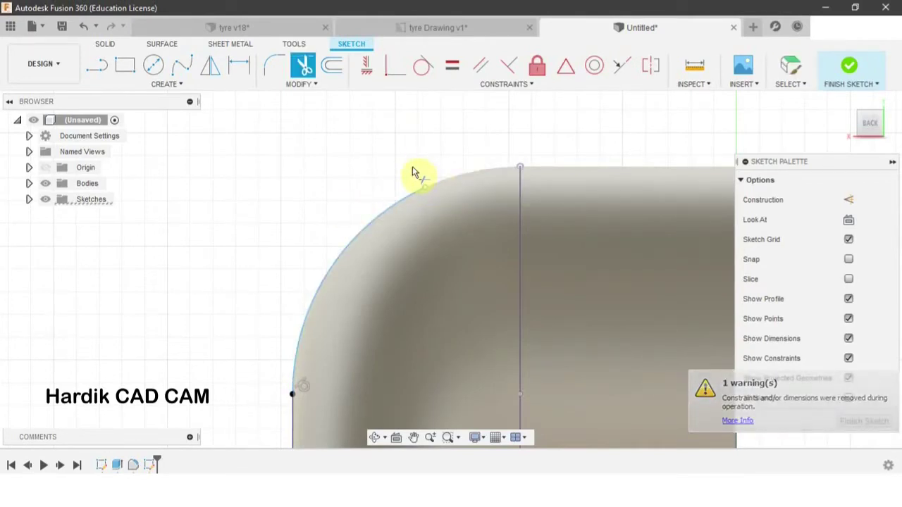
{"action": "key", "text": "Escape"}
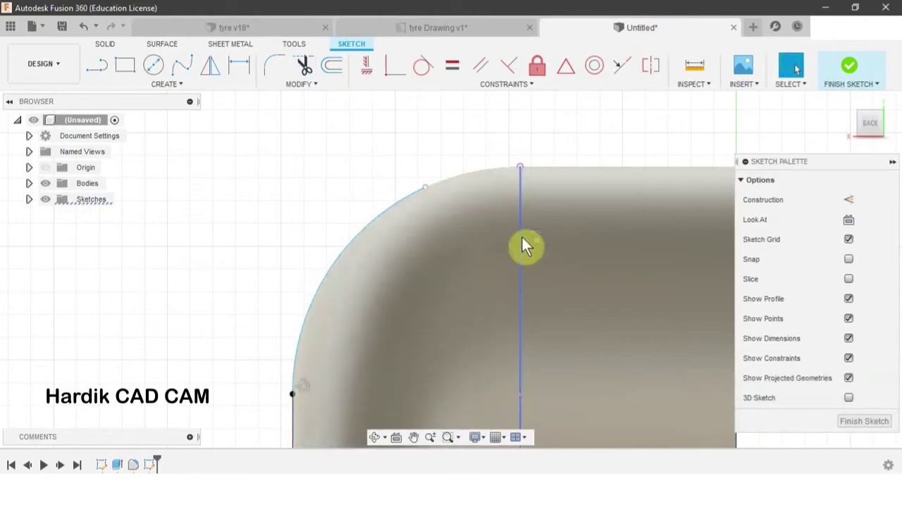
Check the vertical line lengths, finish the sketch and view the tyre in 3-D.
{"action": "left_click", "coordinate": [522, 237]}
{"action": "key", "text": "Escape"}
{"action": "left_click", "coordinate": [291, 405]}
{"action": "key", "text": "Escape"}
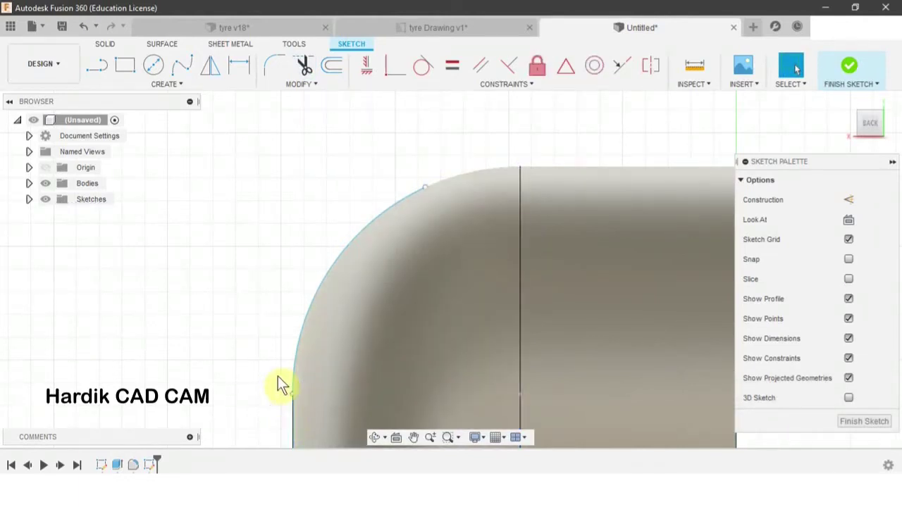
{"action": "left_click", "coordinate": [364, 233]}
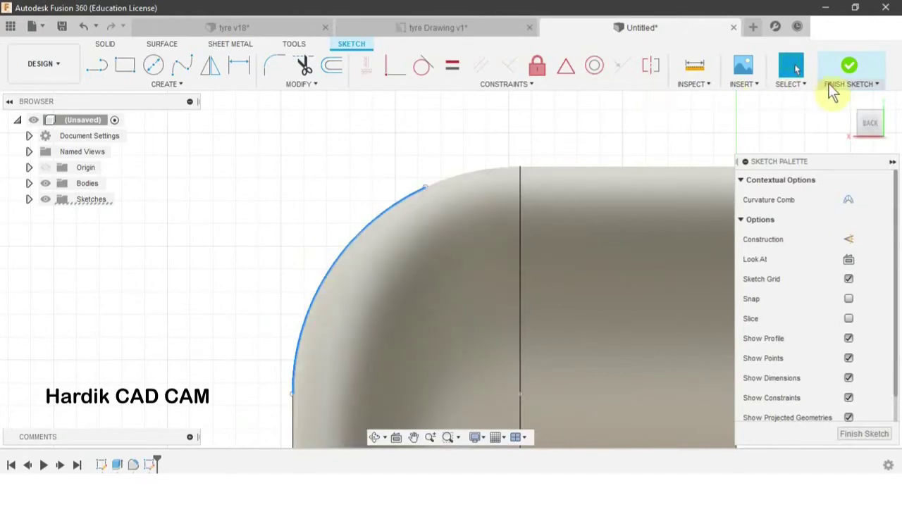
{"action": "left_click", "coordinate": [851, 66]}
{"action": "scroll", "coordinate": [374, 188], "scroll_direction": "down", "scroll_amount": 2}
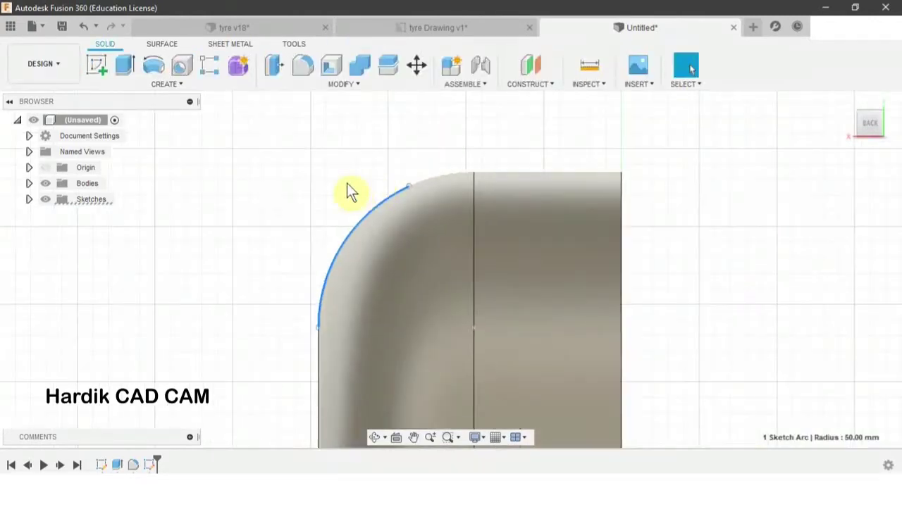
{"action": "middle_click_drag", "start_coordinate": [346, 191], "coordinate": [631, 145], "text": "shift"}
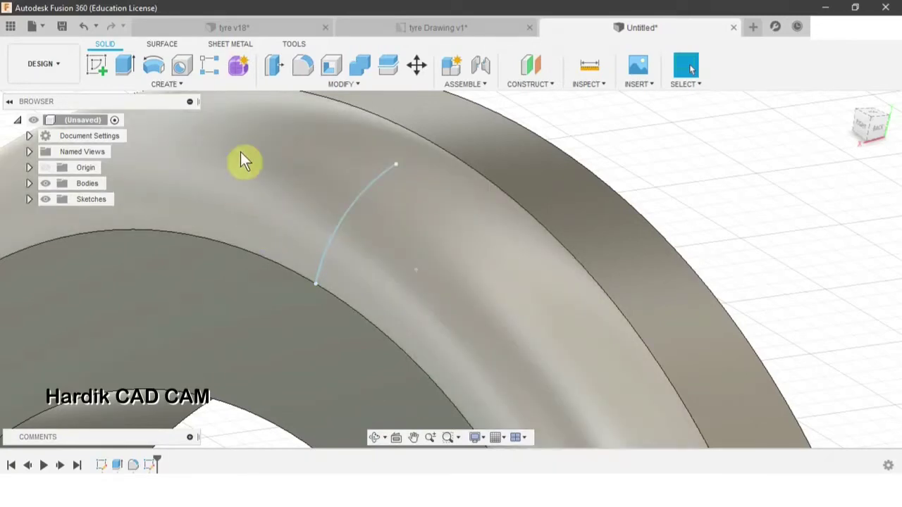
Create a 7 mm pipe along the shoulder arc as a new body.
{"action": "left_click", "coordinate": [169, 83]}
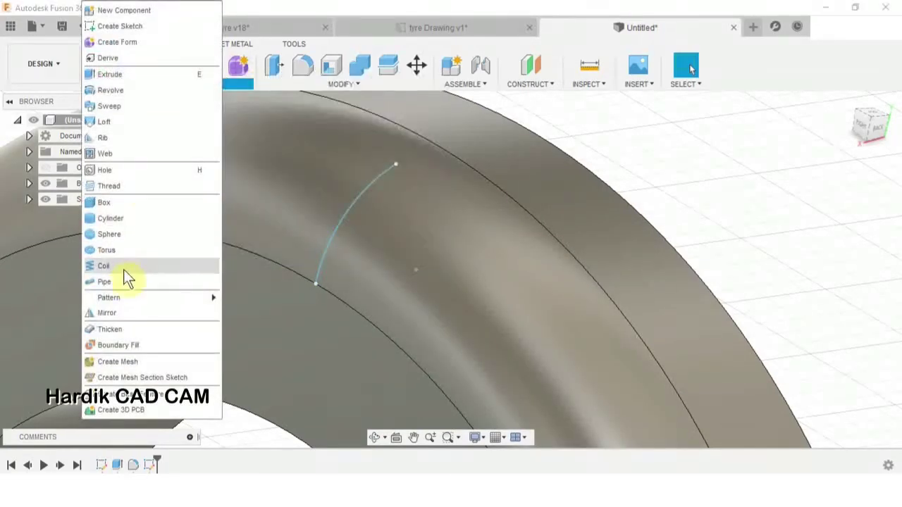
{"action": "left_click", "coordinate": [122, 288]}
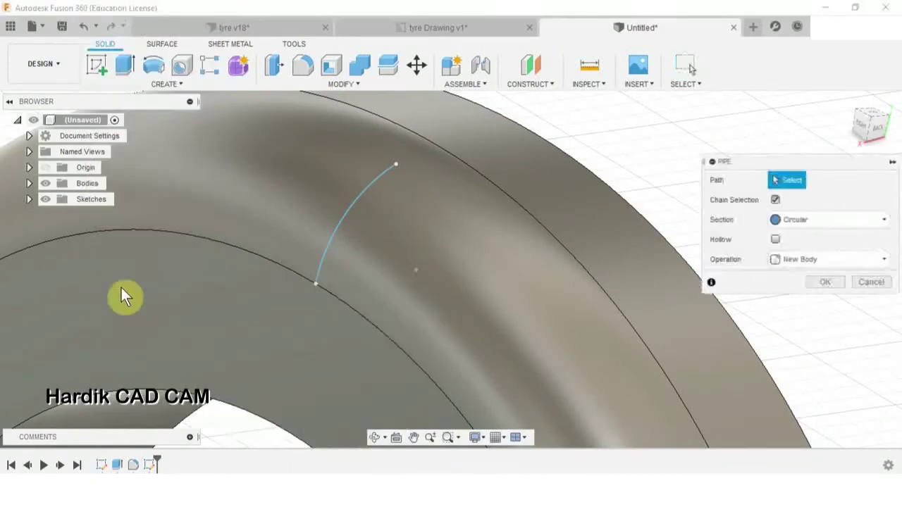
{"action": "scroll", "coordinate": [282, 232], "scroll_direction": "up", "scroll_amount": 2}
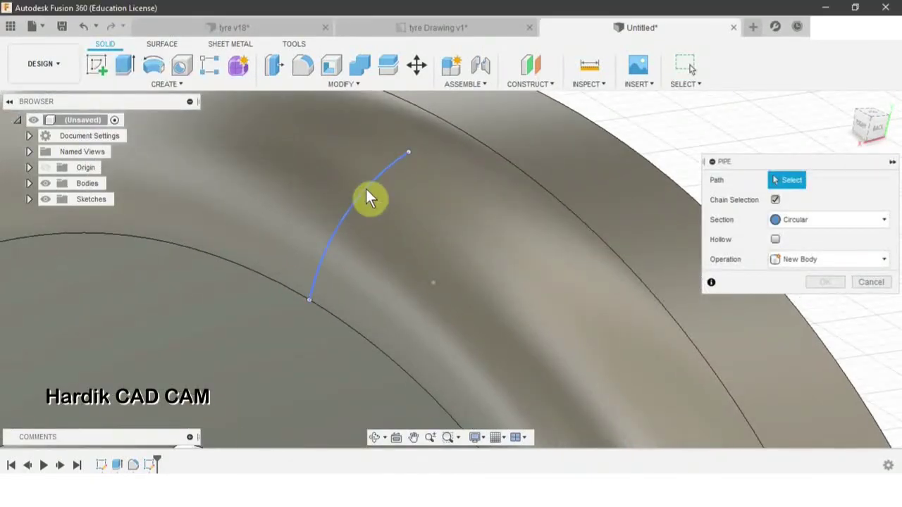
{"action": "left_click", "coordinate": [370, 197]}
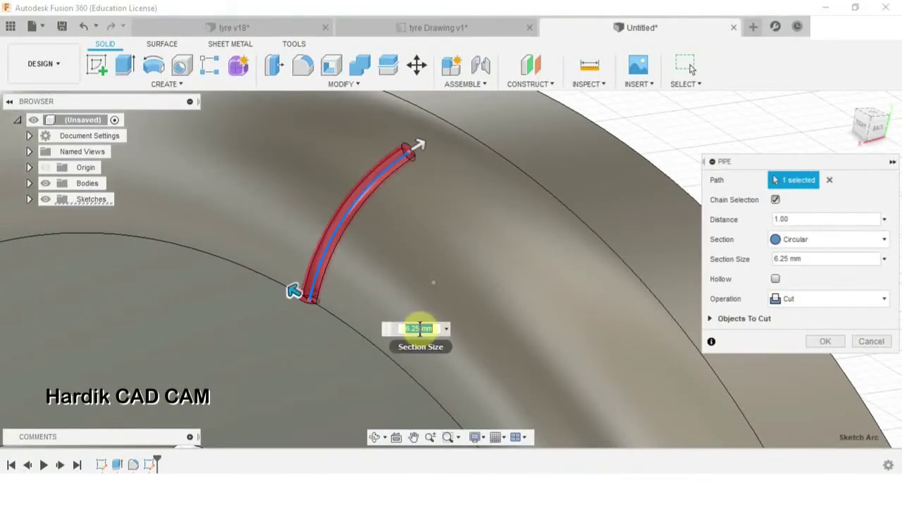
{"action": "type", "text": "7"}
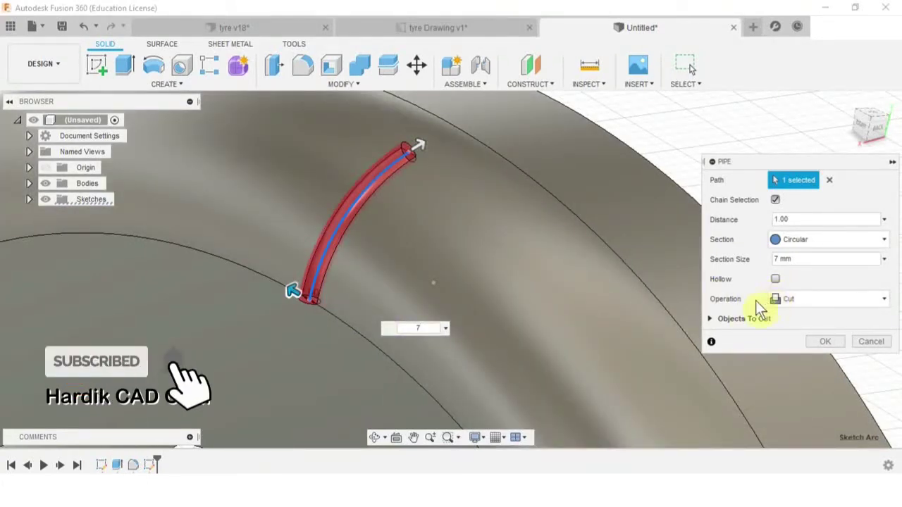
{"action": "left_click", "coordinate": [813, 300]}
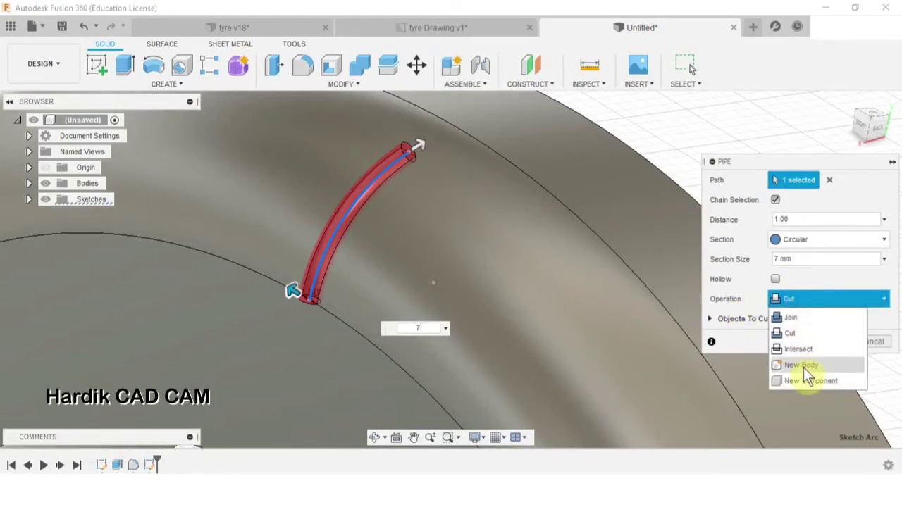
{"action": "left_click", "coordinate": [804, 366]}
{"action": "left_click", "coordinate": [825, 323]}
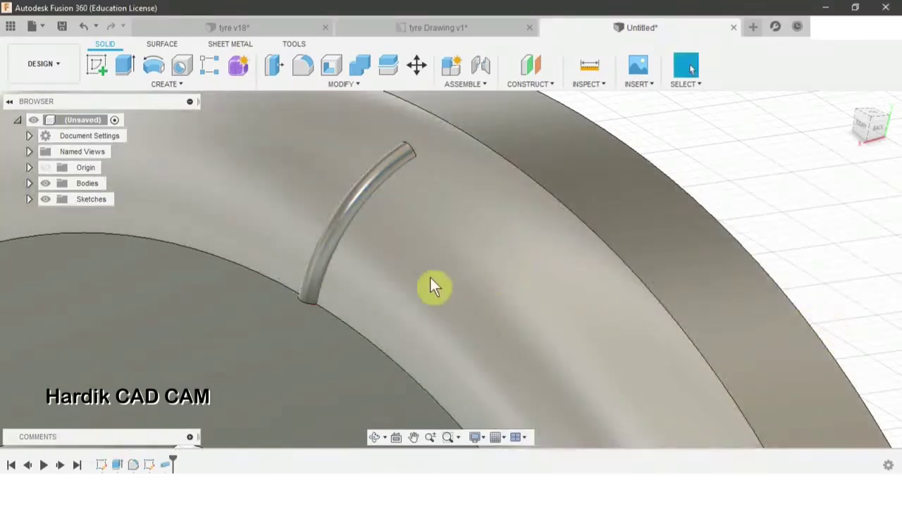
{"action": "scroll", "coordinate": [433, 268], "scroll_direction": "down", "scroll_amount": 3}
{"action": "middle_click_drag", "start_coordinate": [434, 219], "coordinate": [403, 219], "text": "shift"}
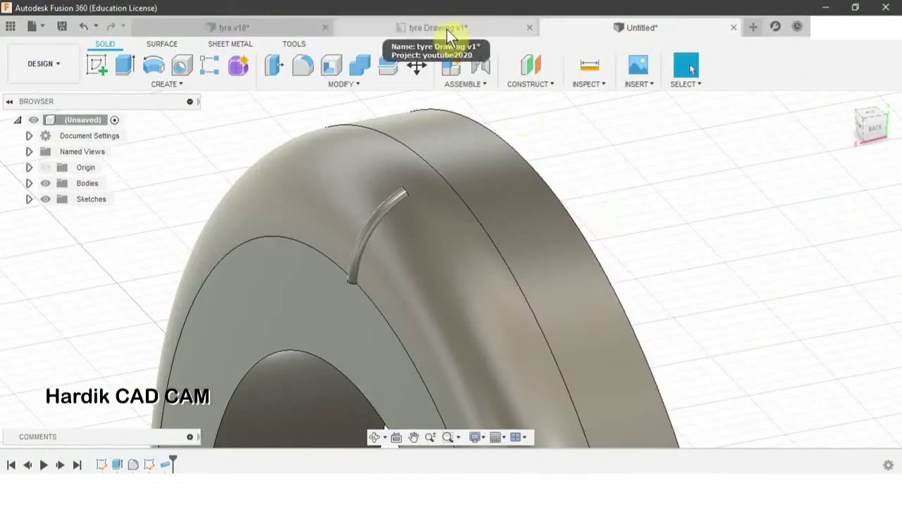
{"action": "left_click", "coordinate": [447, 29]}
{"action": "scroll", "coordinate": [655, 165], "scroll_direction": "down", "scroll_amount": 2}
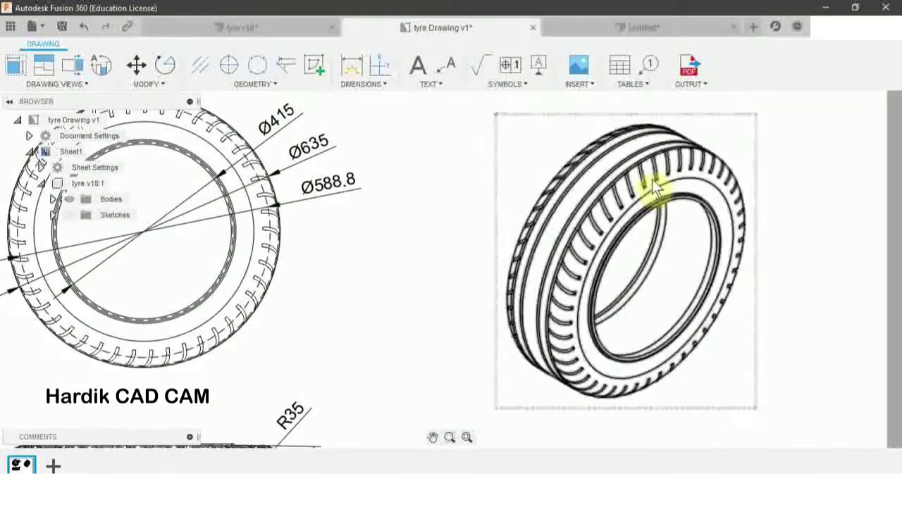
{"action": "scroll", "coordinate": [654, 180], "scroll_direction": "up", "scroll_amount": 3}
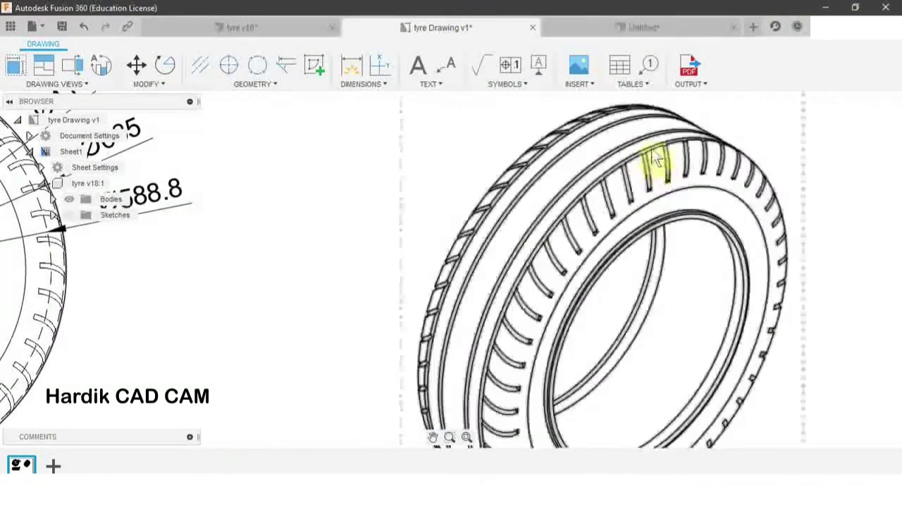
{"action": "left_click", "coordinate": [598, 28]}
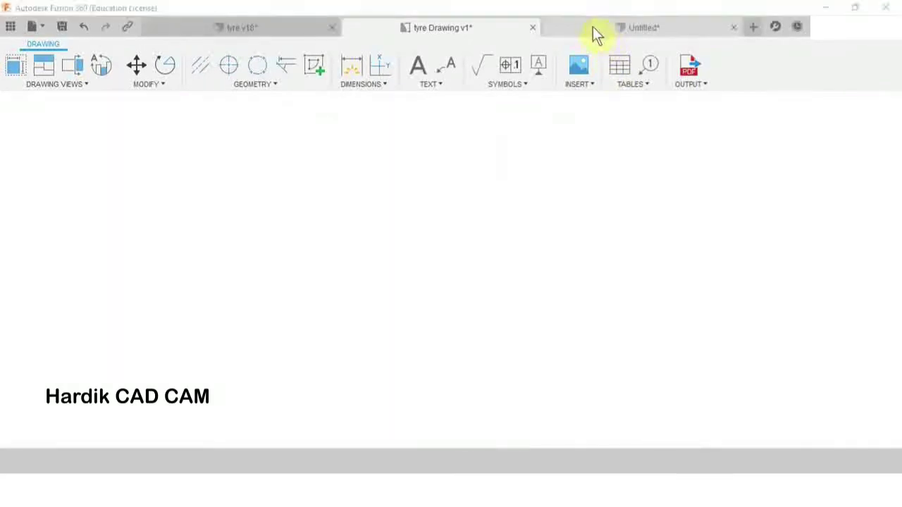
{"action": "left_click", "coordinate": [380, 218]}
{"action": "mouse_move", "coordinate": [380, 218]}
{"action": "middle_mouse_down", "text": "shift"}
{"action": "mouse_move", "coordinate": [388, 260]}
{"action": "mouse_move", "coordinate": [407, 245]}
{"action": "mouse_move", "coordinate": [380, 206]}
{"action": "middle_mouse_up", "text": "shift"}
{"action": "left_click", "coordinate": [524, 162]}
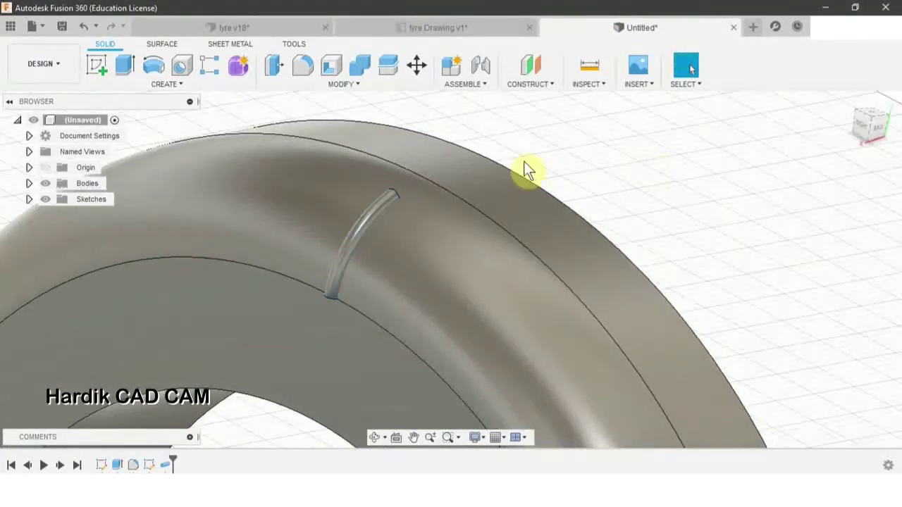
{"action": "left_click", "coordinate": [29, 183]}
Move Body2 with its pivot set at the pipe's lower end.
{"action": "left_click", "coordinate": [98, 200]}
{"action": "left_click", "coordinate": [98, 215], "text": "shift"}
{"action": "left_click", "coordinate": [92, 214]}
{"action": "right_click", "coordinate": [91, 214]}
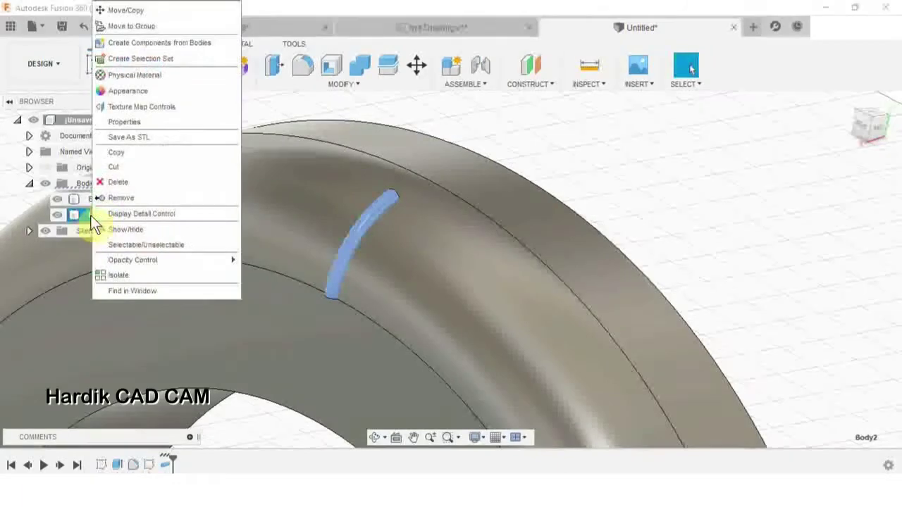
{"action": "left_click", "coordinate": [150, 21]}
{"action": "middle_click_drag", "start_coordinate": [467, 246], "coordinate": [401, 232], "text": "shift"}
{"action": "scroll", "coordinate": [387, 223], "scroll_direction": "up", "scroll_amount": 2}
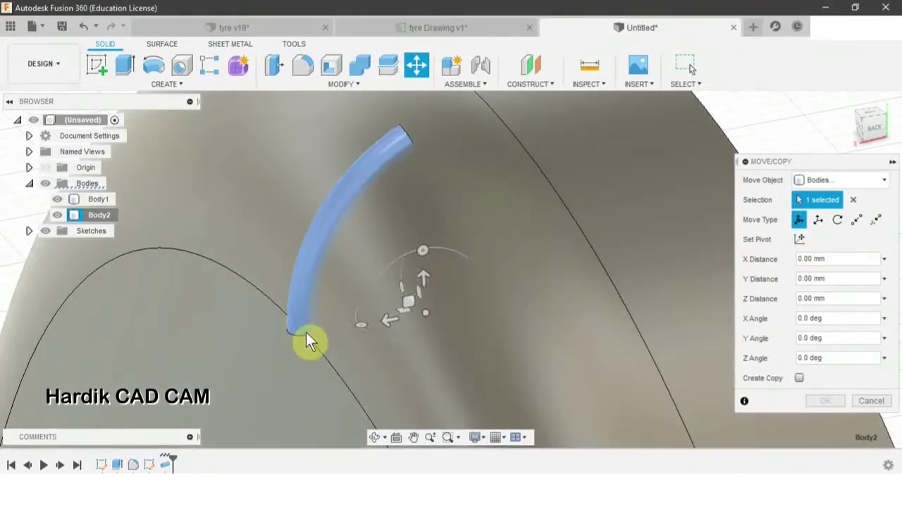
{"action": "left_click", "coordinate": [800, 240]}
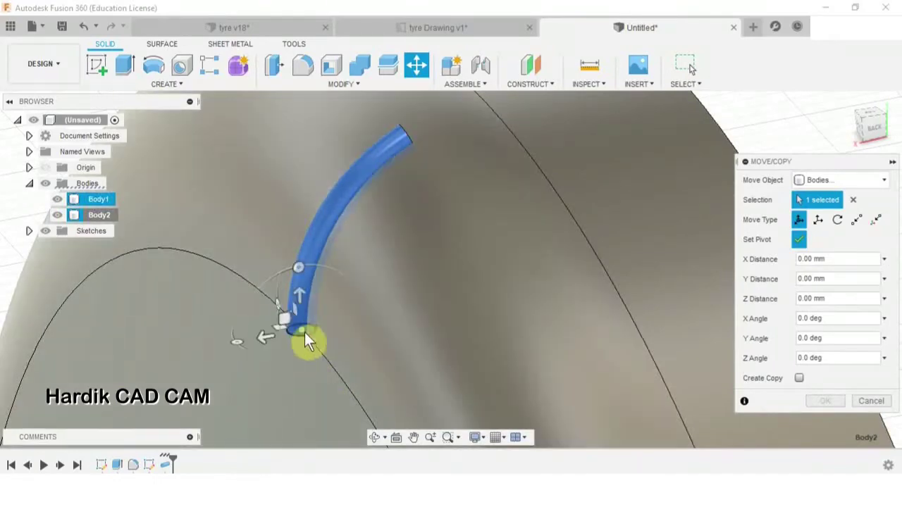
{"action": "left_click", "coordinate": [300, 334]}
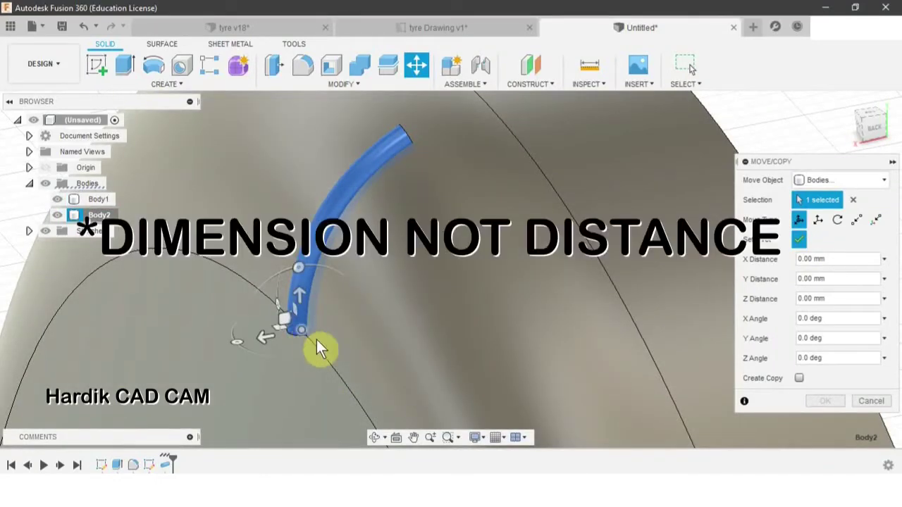
{"action": "left_click", "coordinate": [799, 240]}
Rotate the pipe 25° about the Y axis and confirm the move.
{"action": "middle_click_drag", "start_coordinate": [313, 311], "coordinate": [275, 331], "text": "shift"}
{"action": "scroll", "coordinate": [275, 331], "scroll_direction": "down", "scroll_amount": 3}
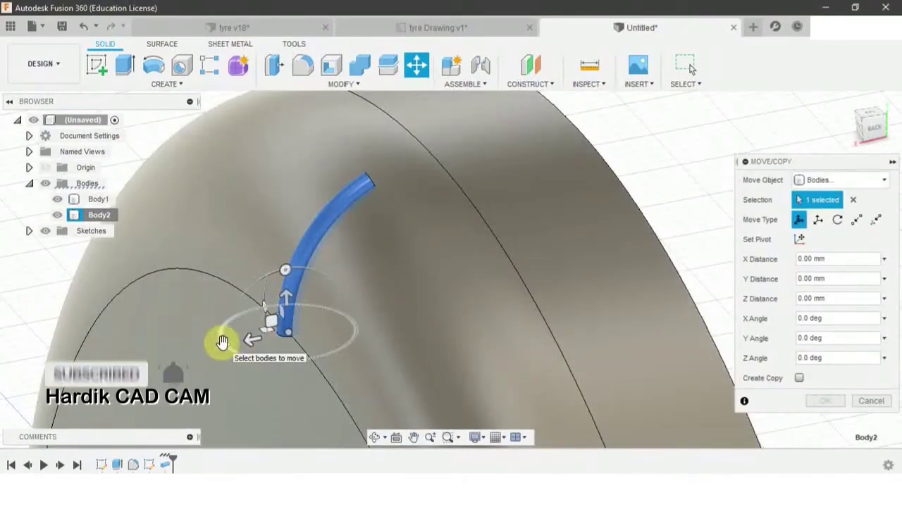
{"action": "left_click_drag", "start_coordinate": [224, 348], "coordinate": [241, 354]}
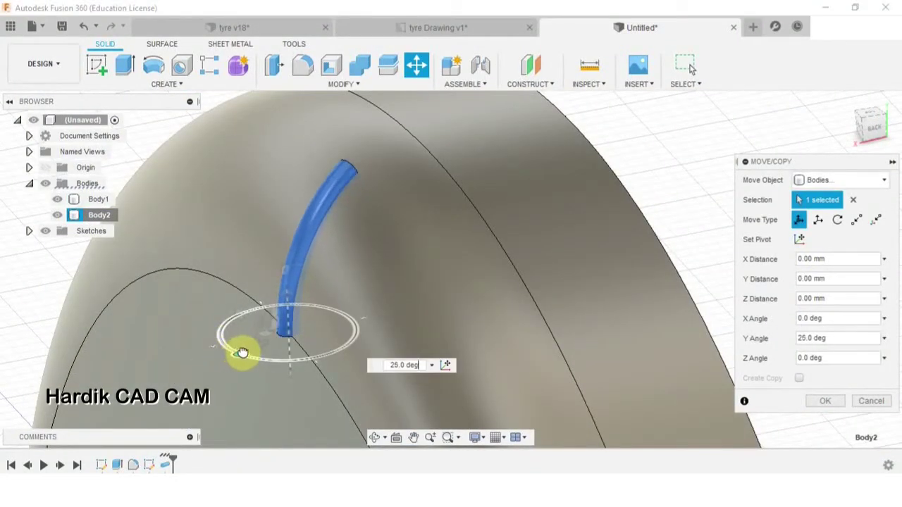
{"action": "left_click", "coordinate": [834, 408]}
{"action": "middle_click_drag", "start_coordinate": [834, 408], "coordinate": [405, 274], "text": "shift"}
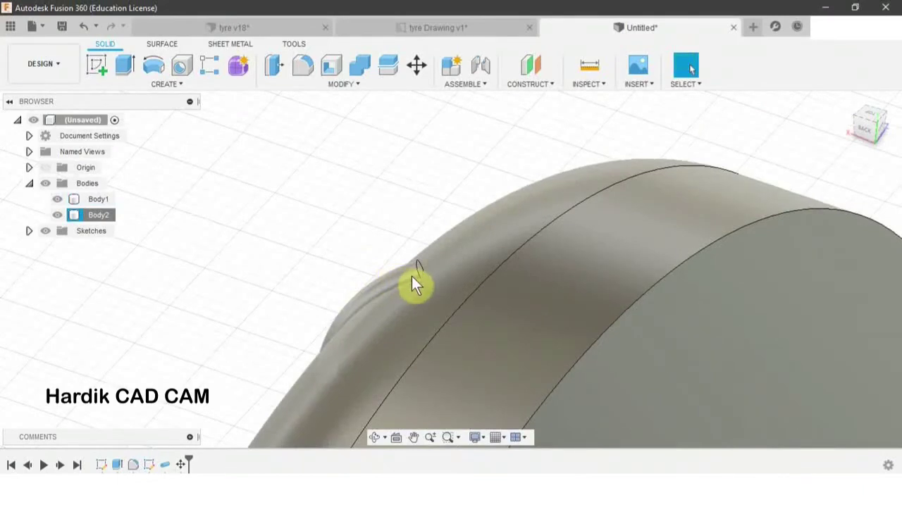
{"action": "scroll", "coordinate": [412, 276], "scroll_direction": "down", "scroll_amount": 2}
{"action": "scroll", "coordinate": [521, 247], "scroll_direction": "down", "scroll_amount": 3}
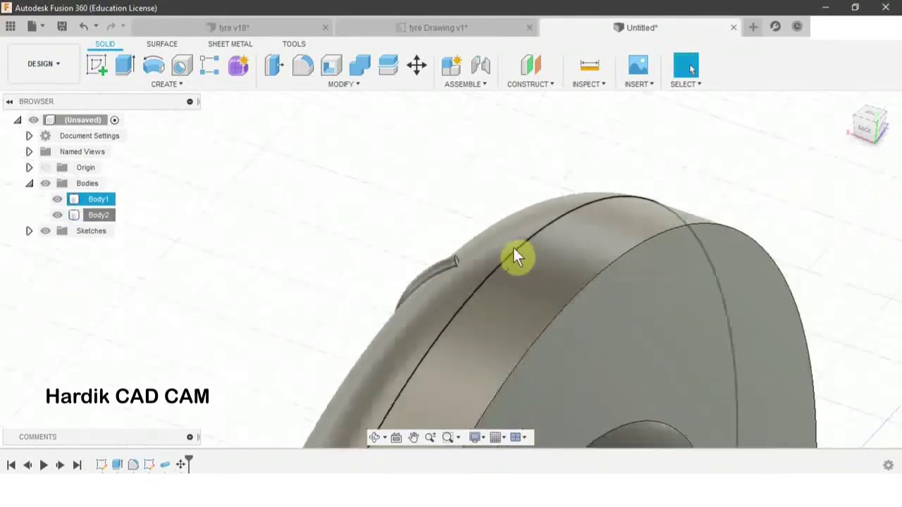
{"action": "scroll", "coordinate": [500, 239], "scroll_direction": "up", "scroll_amount": 3}
{"action": "scroll", "coordinate": [508, 236], "scroll_direction": "down", "scroll_amount": 2}
{"action": "scroll", "coordinate": [507, 228], "scroll_direction": "up", "scroll_amount": 2}
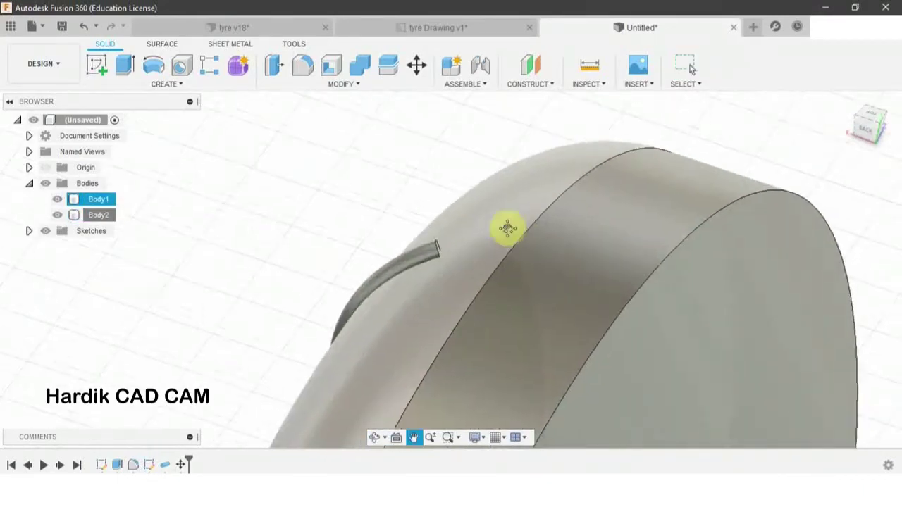
{"action": "scroll", "coordinate": [507, 230], "scroll_direction": "up", "scroll_amount": 4}
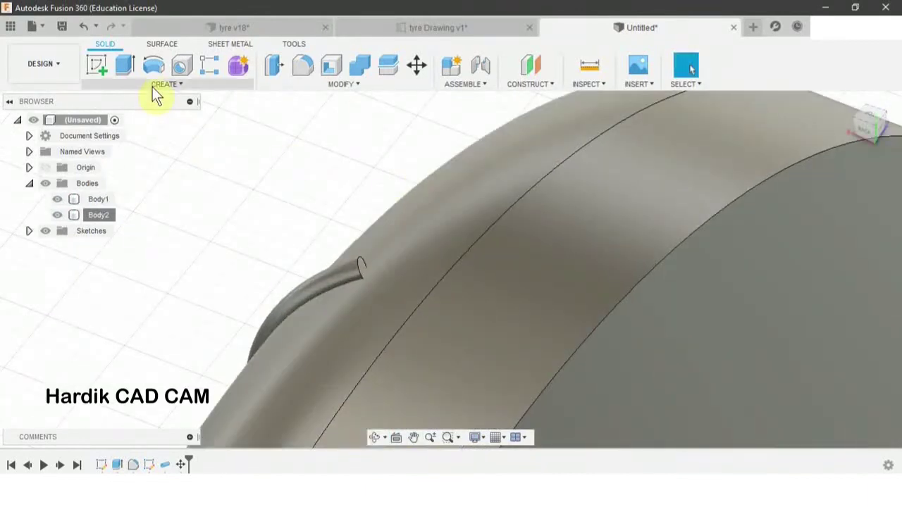
Press Pull the tube's end face out by 27 mm.
{"action": "left_click", "coordinate": [157, 88]}
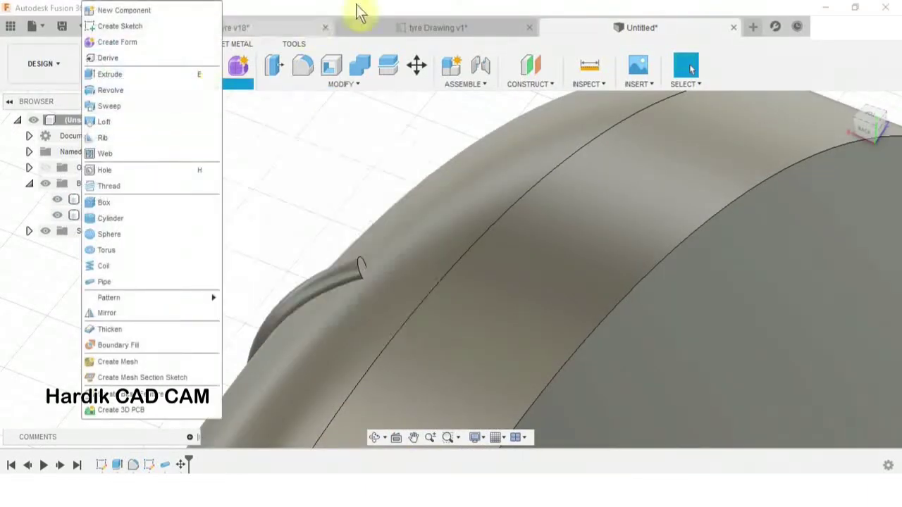
{"action": "left_click", "coordinate": [339, 85]}
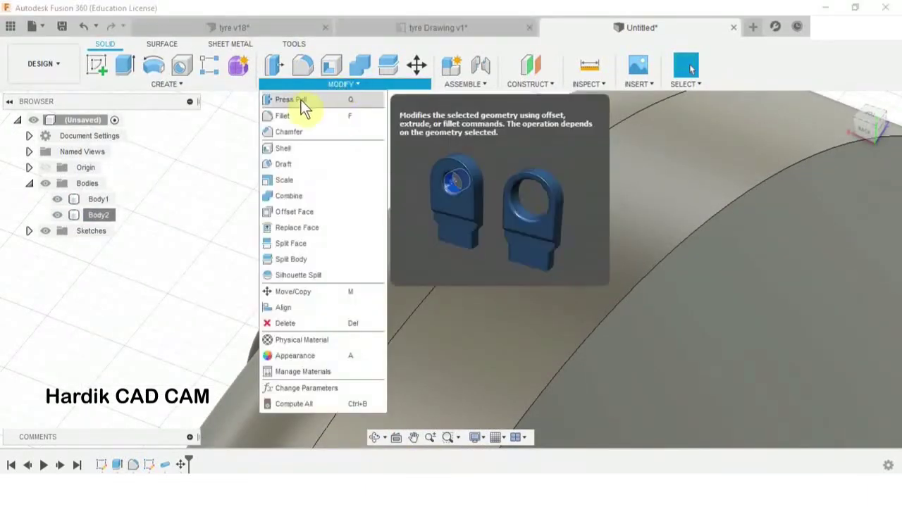
{"action": "left_click", "coordinate": [300, 101]}
{"action": "scroll", "coordinate": [321, 300], "scroll_direction": "up", "scroll_amount": 4}
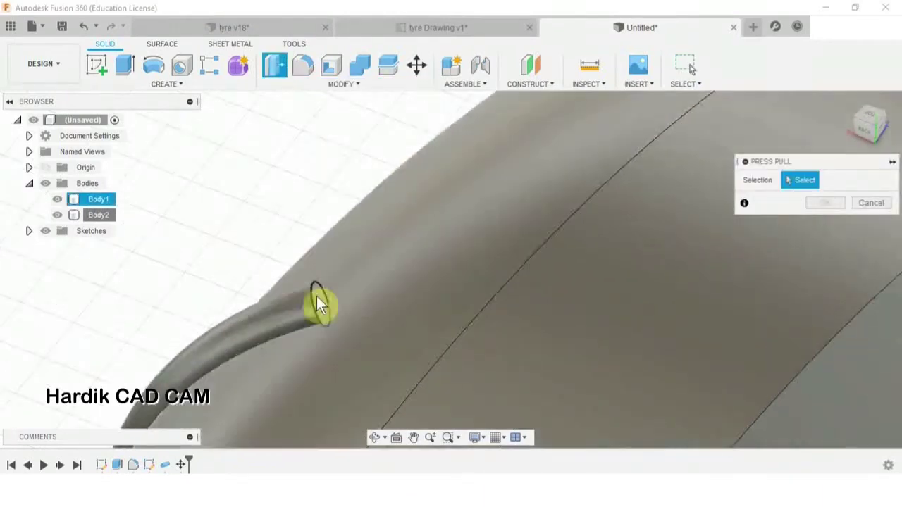
{"action": "left_click", "coordinate": [328, 304]}
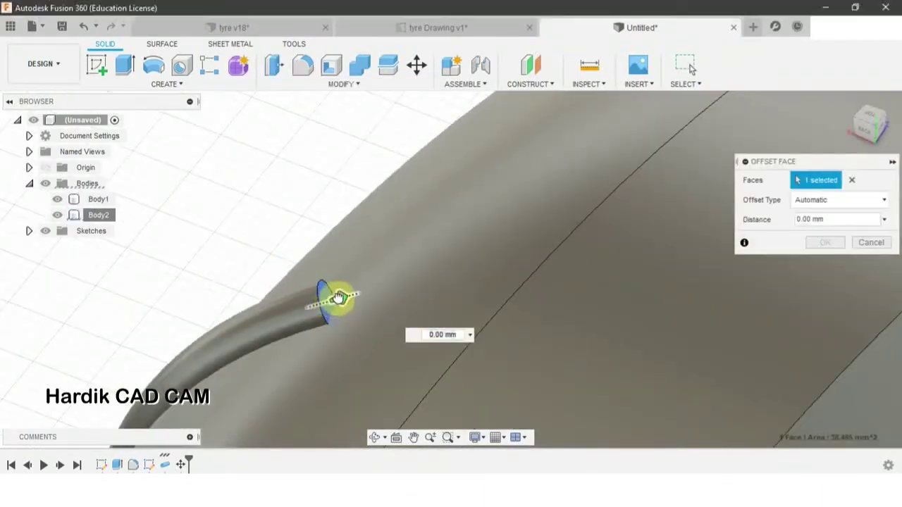
{"action": "middle_click_drag", "start_coordinate": [338, 298], "coordinate": [441, 298]}
{"action": "left_click_drag", "start_coordinate": [441, 297], "coordinate": [525, 289]}
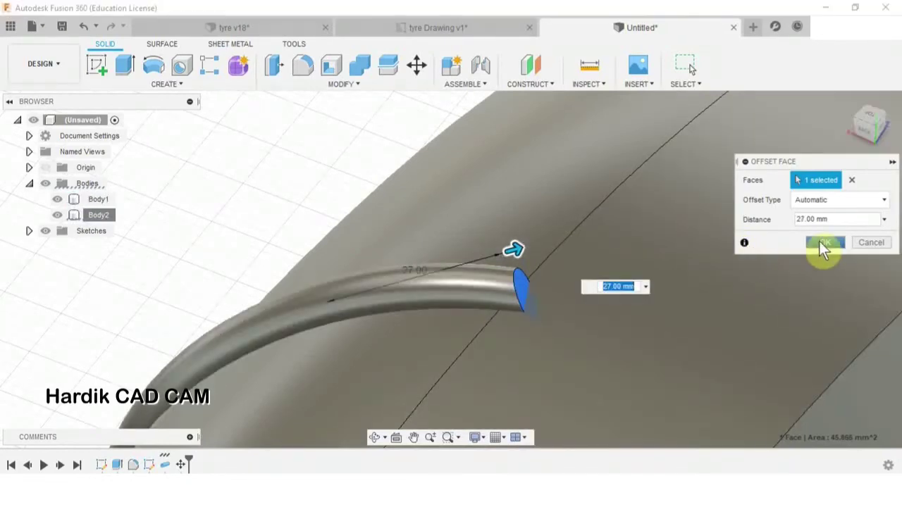
{"action": "left_click", "coordinate": [823, 242]}
{"action": "middle_click_drag", "start_coordinate": [466, 231], "coordinate": [366, 162], "text": "shift"}
Run a 7 mm circular pipe along the tread edge as a separate new body, Body3.
{"action": "left_click", "coordinate": [163, 85]}
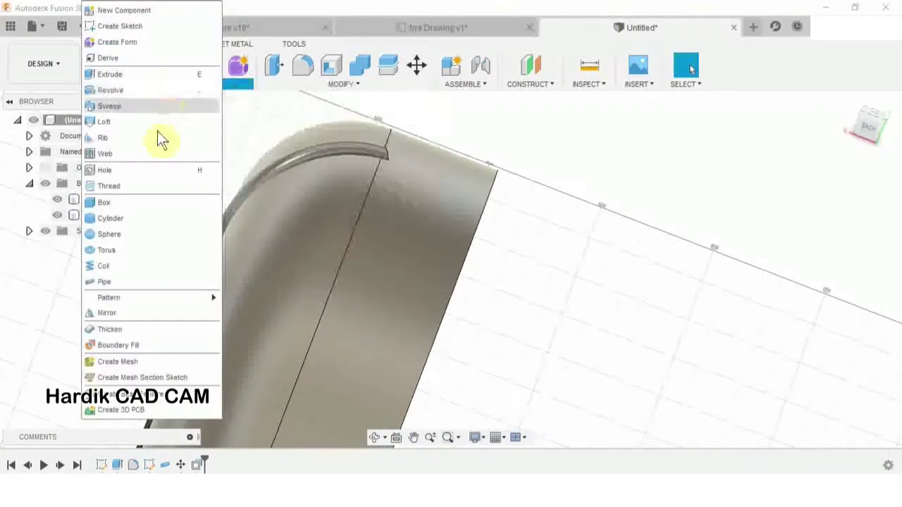
{"action": "left_click", "coordinate": [102, 282]}
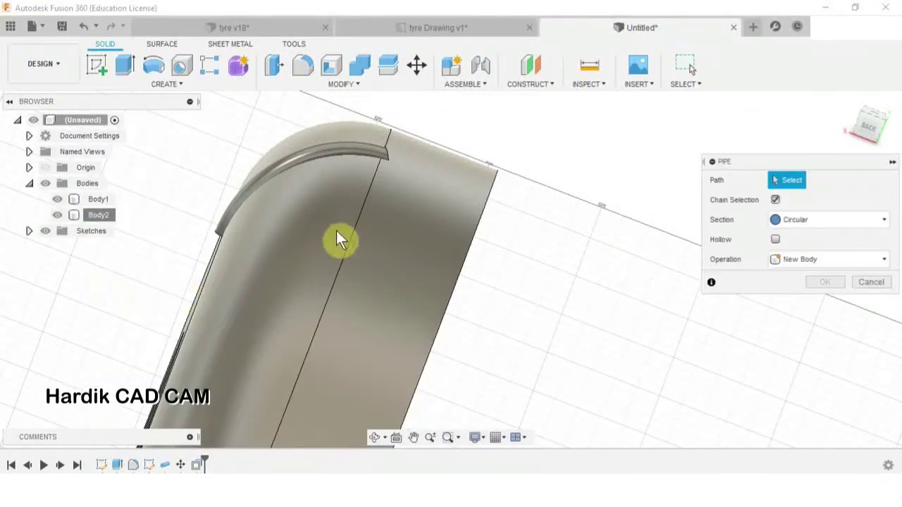
{"action": "left_click", "coordinate": [355, 237]}
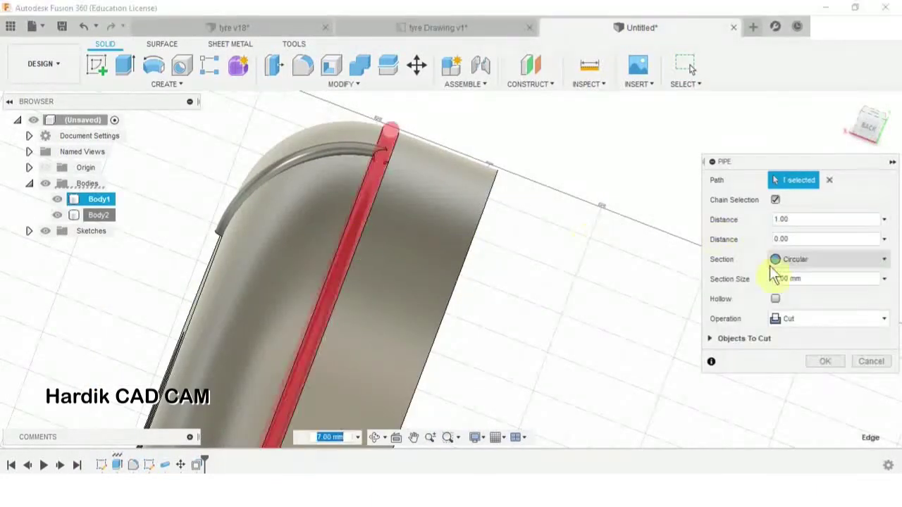
{"action": "left_click", "coordinate": [793, 321]}
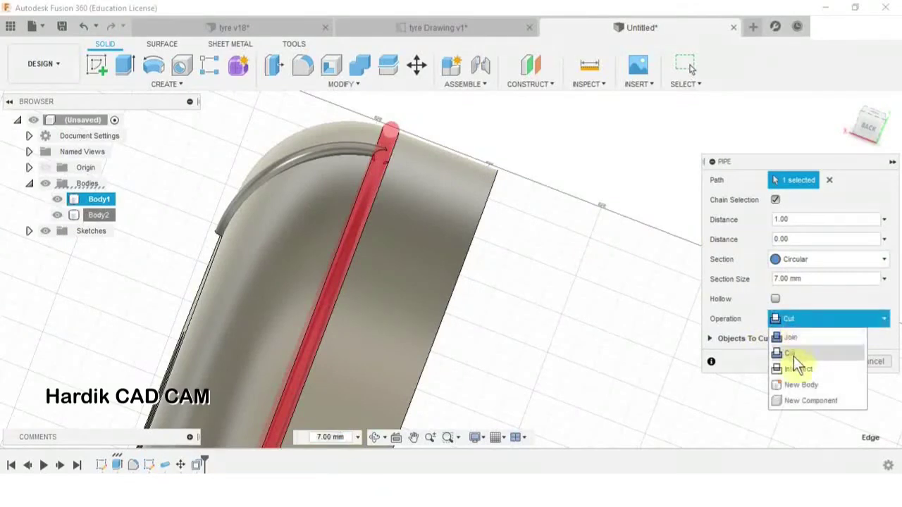
{"action": "left_click", "coordinate": [790, 386]}
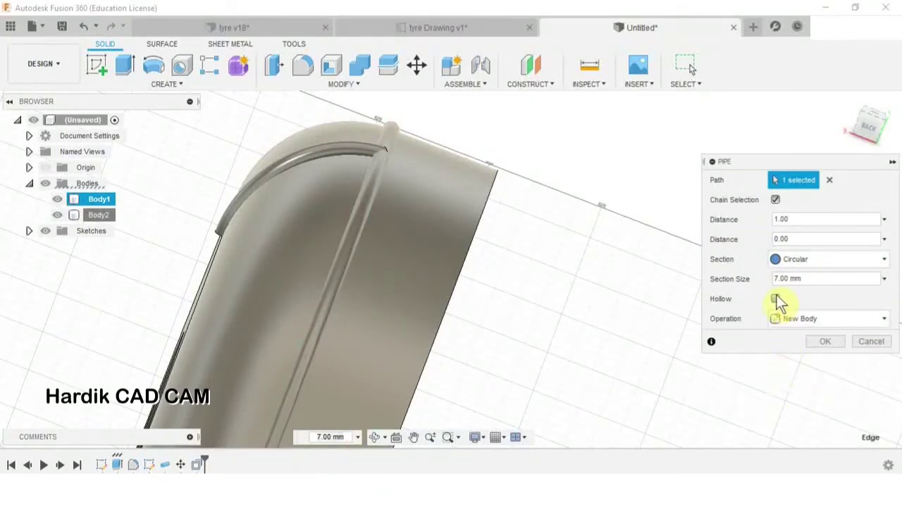
{"action": "left_click", "coordinate": [820, 343]}
{"action": "middle_click_drag", "start_coordinate": [507, 260], "coordinate": [446, 152], "text": "shift"}
{"action": "left_click", "coordinate": [454, 195]}
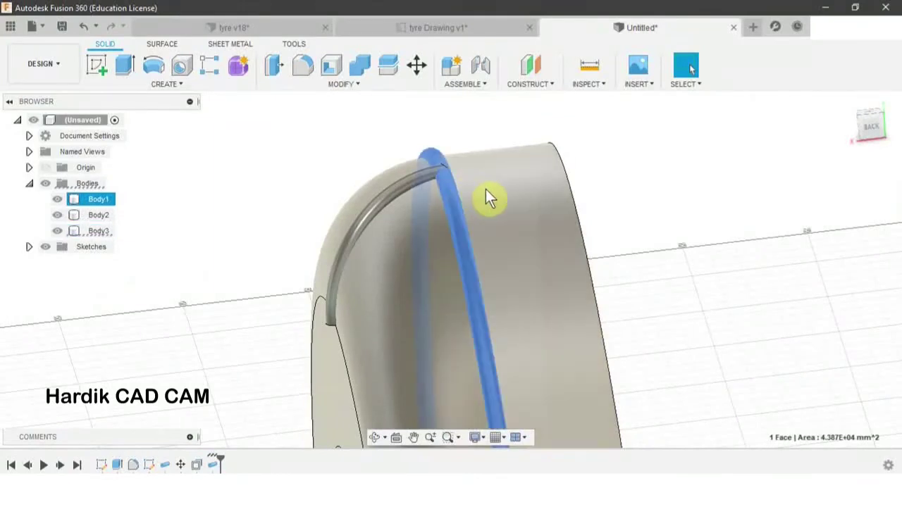
{"action": "key", "text": "Escape"}
{"action": "middle_click_drag", "start_coordinate": [556, 169], "coordinate": [434, 176]}
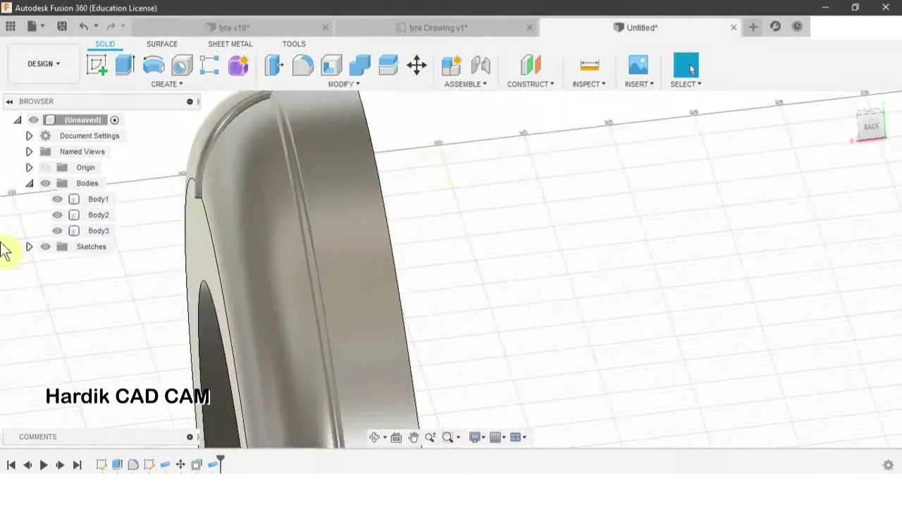
Start a Move/Copy of the pipe ring Body3 with Create Copy enabled.
{"action": "left_click", "coordinate": [88, 231]}
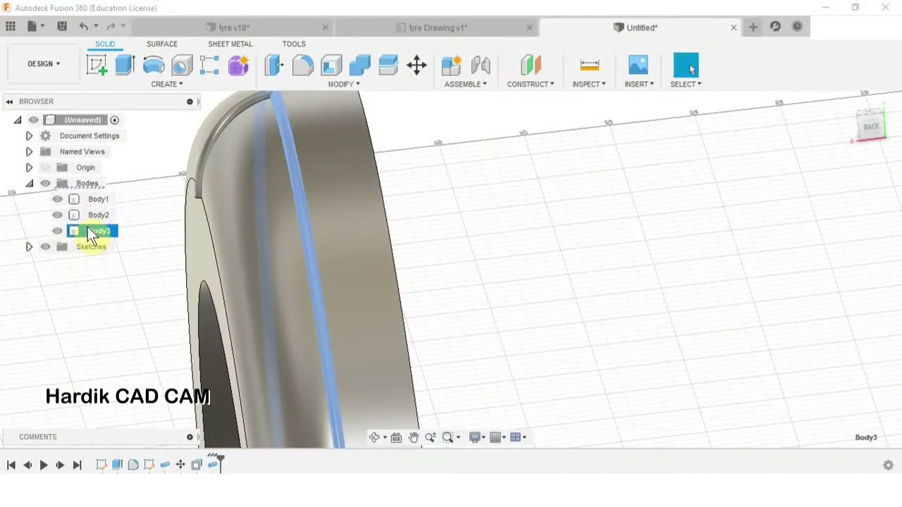
{"action": "right_click", "coordinate": [88, 231]}
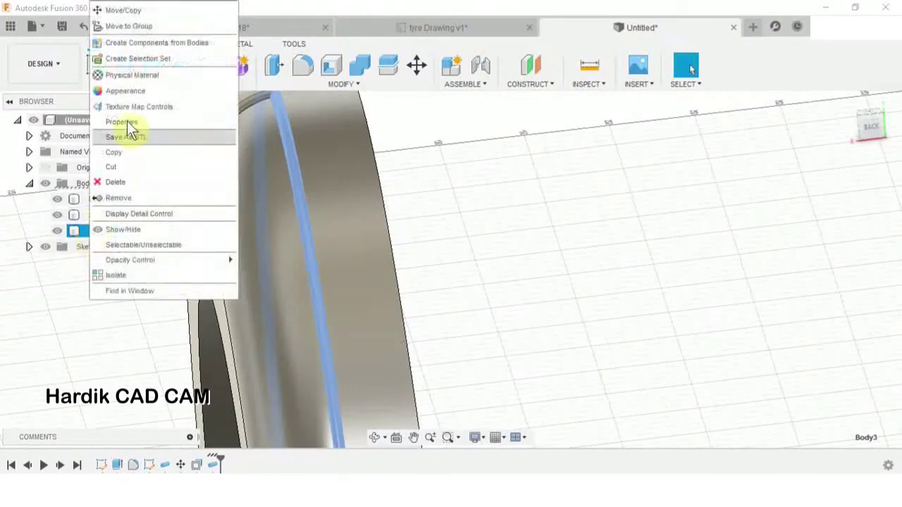
{"action": "left_click", "coordinate": [124, 10]}
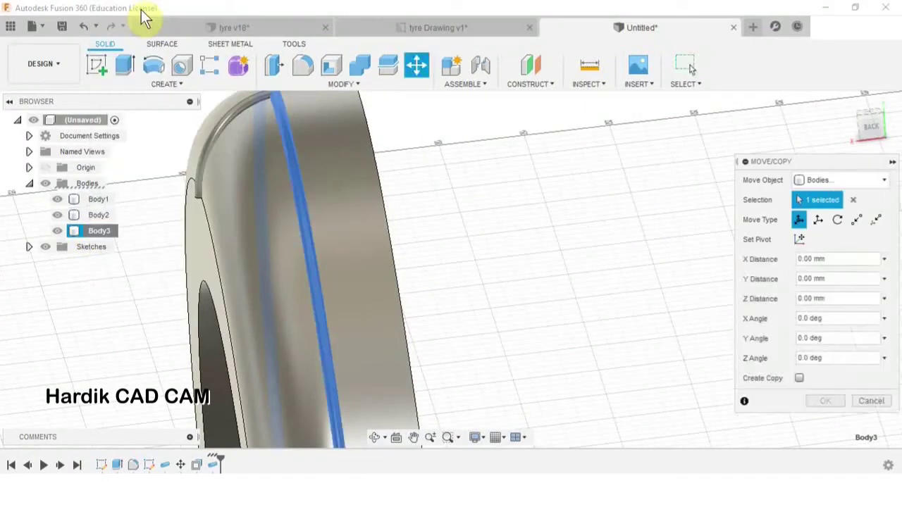
{"action": "left_click", "coordinate": [799, 378]}
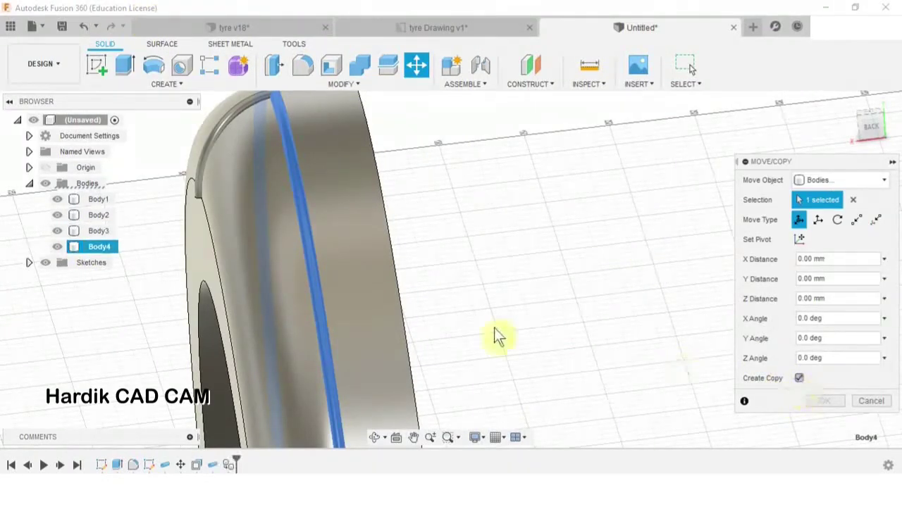
From the back view, shift the copied ring -22 mm along X and confirm.
{"action": "scroll", "coordinate": [367, 286], "scroll_direction": "down", "scroll_amount": 5}
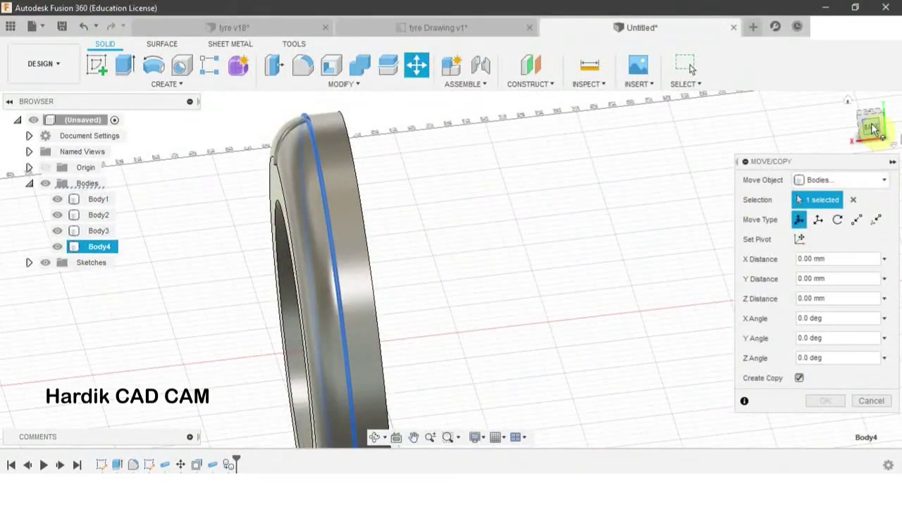
{"action": "left_click", "coordinate": [872, 129]}
{"action": "scroll", "coordinate": [405, 363], "scroll_direction": "down", "scroll_amount": 2}
{"action": "left_click_drag", "start_coordinate": [313, 422], "coordinate": [328, 421]}
{"action": "scroll", "coordinate": [335, 433], "scroll_direction": "up", "scroll_amount": 3}
{"action": "scroll", "coordinate": [419, 346], "scroll_direction": "up", "scroll_amount": 4}
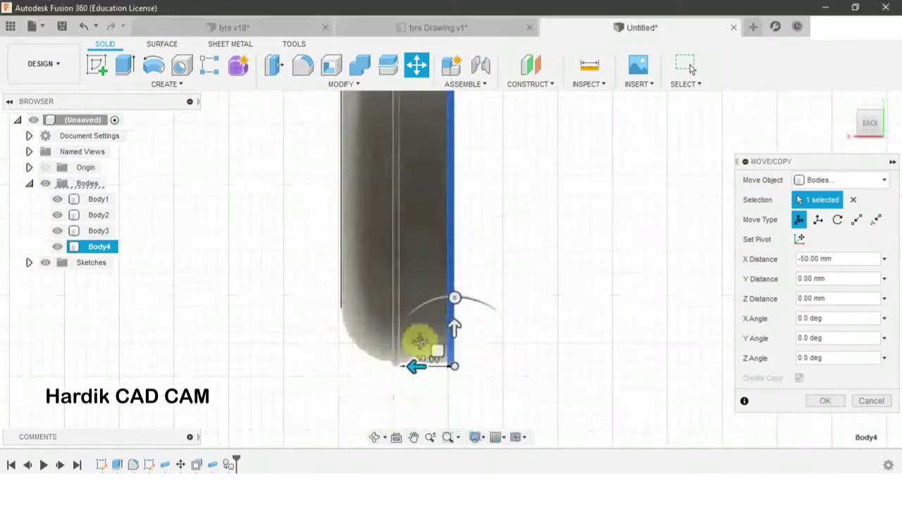
{"action": "mouse_move", "coordinate": [432, 312]}
{"action": "left_mouse_down"}
{"action": "mouse_move", "coordinate": [374, 312]}
{"action": "mouse_move", "coordinate": [429, 316]}
{"action": "left_mouse_up"}
{"action": "scroll", "coordinate": [402, 316], "scroll_direction": "up", "scroll_amount": 2}
{"action": "scroll", "coordinate": [398, 391], "scroll_direction": "down", "scroll_amount": 2}
{"action": "scroll", "coordinate": [395, 386], "scroll_direction": "down", "scroll_amount": 1}
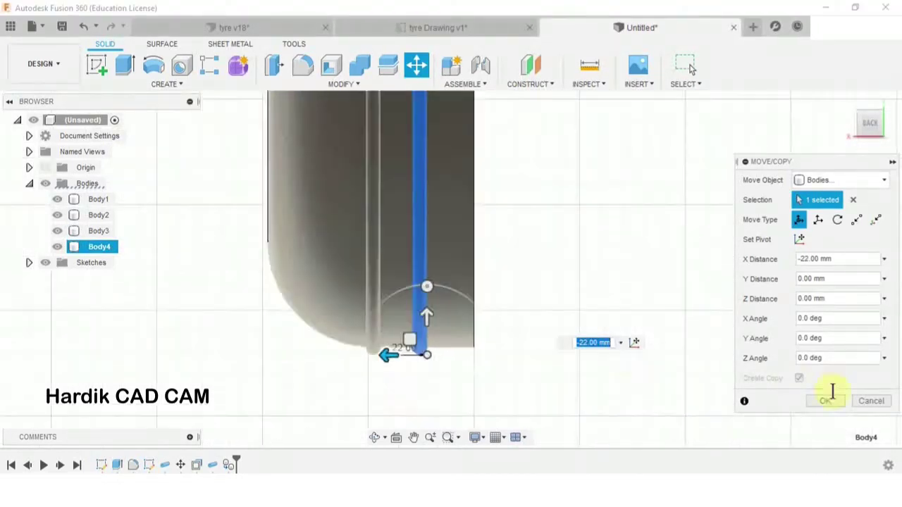
{"action": "left_click", "coordinate": [820, 401]}
Reframe the whole tyre and check the main body Body1 and the copied ring Body4.
{"action": "scroll", "coordinate": [548, 305], "scroll_direction": "down", "scroll_amount": 3}
{"action": "middle_click_drag", "start_coordinate": [554, 264], "coordinate": [413, 197]}
{"action": "left_click", "coordinate": [440, 194]}
{"action": "scroll", "coordinate": [418, 171], "scroll_direction": "up", "scroll_amount": 4}
{"action": "left_click", "coordinate": [374, 200]}
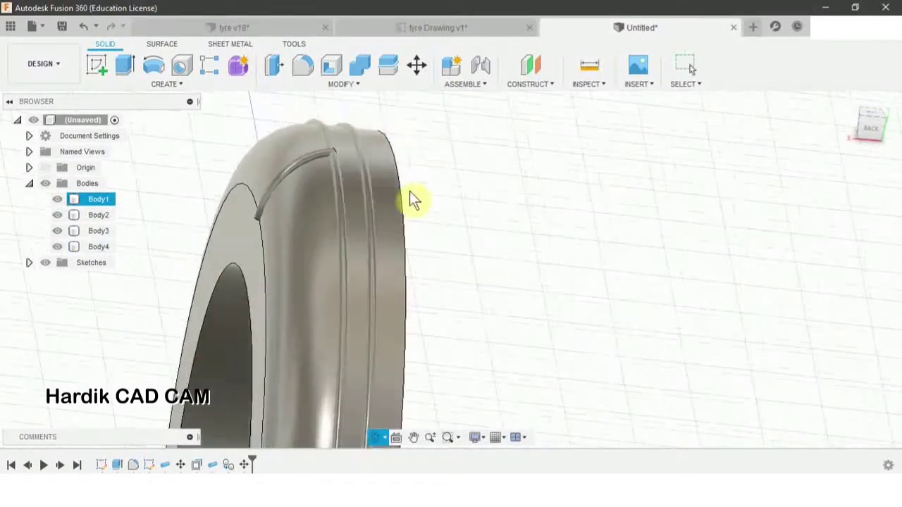
{"action": "left_click", "coordinate": [430, 139]}
Start a Combine with the operation set to Cut.
{"action": "middle_click_drag", "start_coordinate": [433, 144], "coordinate": [445, 183]}
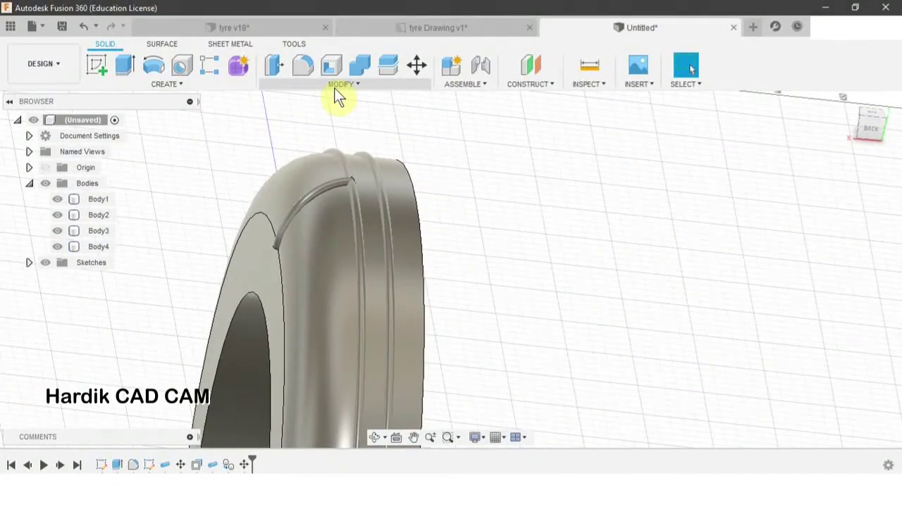
{"action": "left_click", "coordinate": [338, 88]}
{"action": "left_click", "coordinate": [289, 201]}
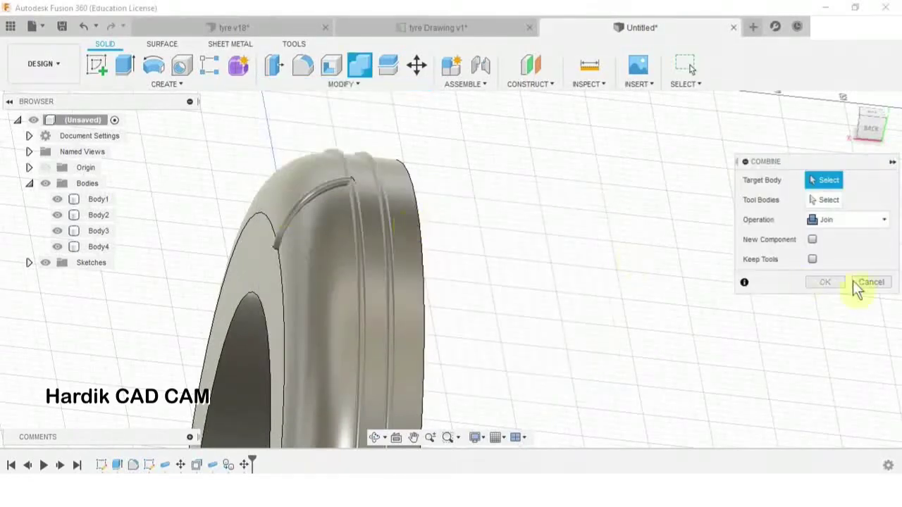
{"action": "left_click", "coordinate": [844, 221]}
{"action": "left_click", "coordinate": [834, 255]}
Cut pipe rings Body3 and Body4 from tyre Body1 to carve two tread grooves.
{"action": "left_click", "coordinate": [323, 224]}
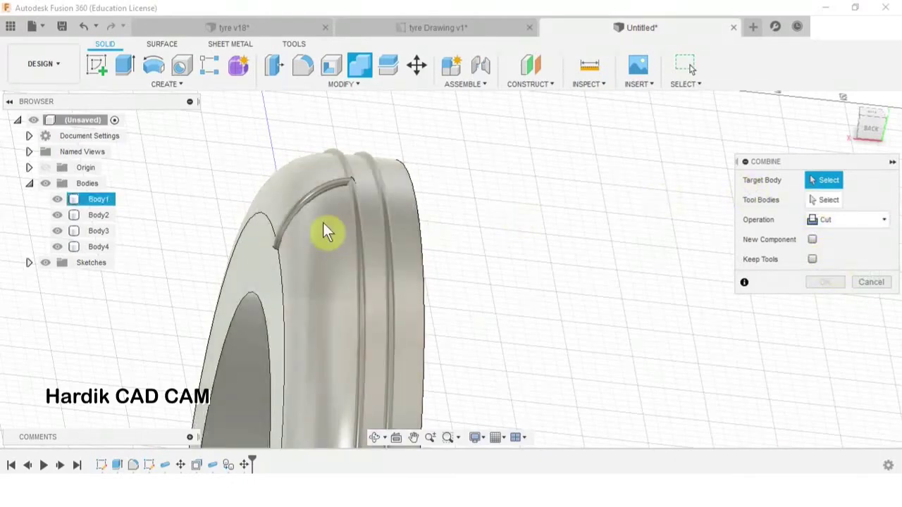
{"action": "left_click", "coordinate": [331, 274]}
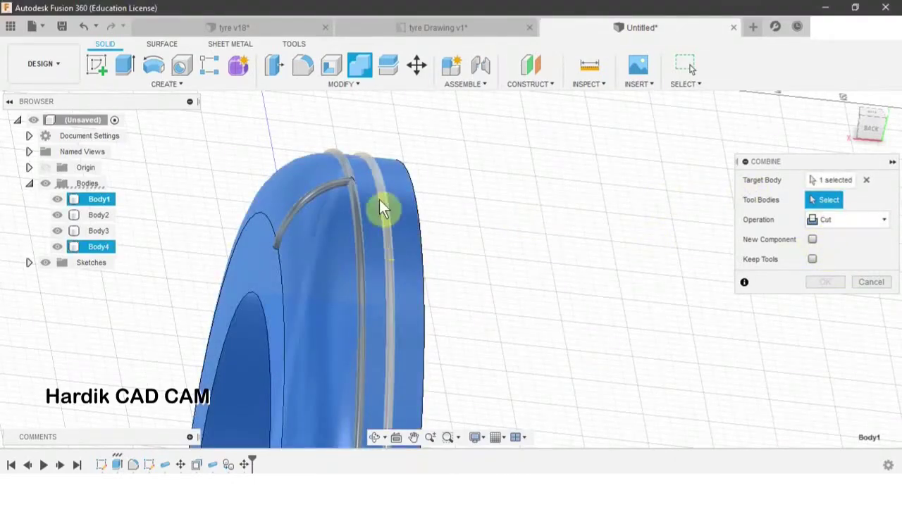
{"action": "scroll", "coordinate": [373, 190], "scroll_direction": "up", "scroll_amount": 4}
{"action": "left_click", "coordinate": [379, 151]}
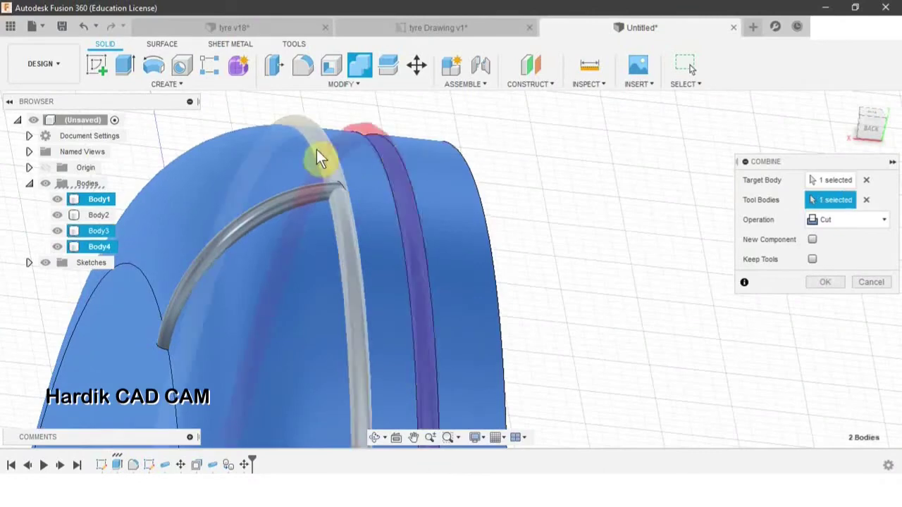
{"action": "left_click", "coordinate": [316, 151]}
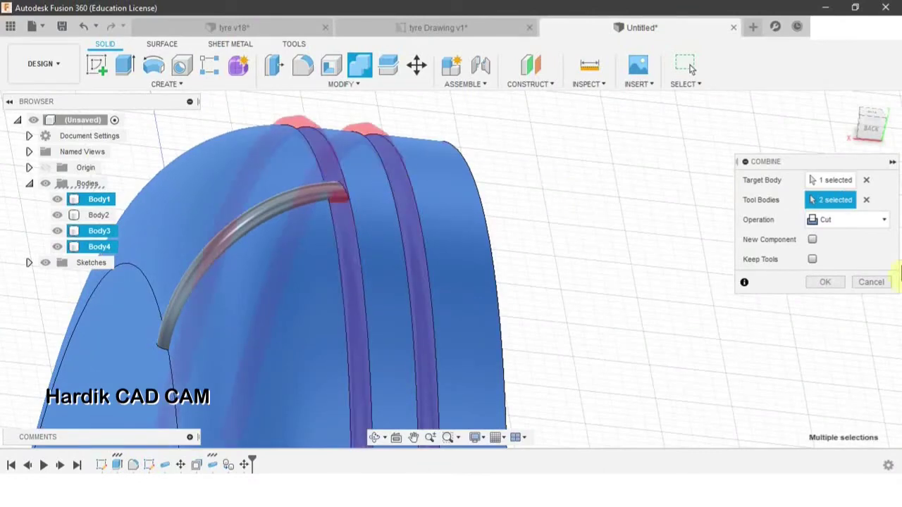
{"action": "left_click", "coordinate": [817, 282]}
{"action": "middle_click_drag", "start_coordinate": [556, 240], "coordinate": [483, 186], "text": "shift"}
{"action": "left_click", "coordinate": [546, 237]}
{"action": "scroll", "coordinate": [429, 179], "scroll_direction": "up", "scroll_amount": 5}
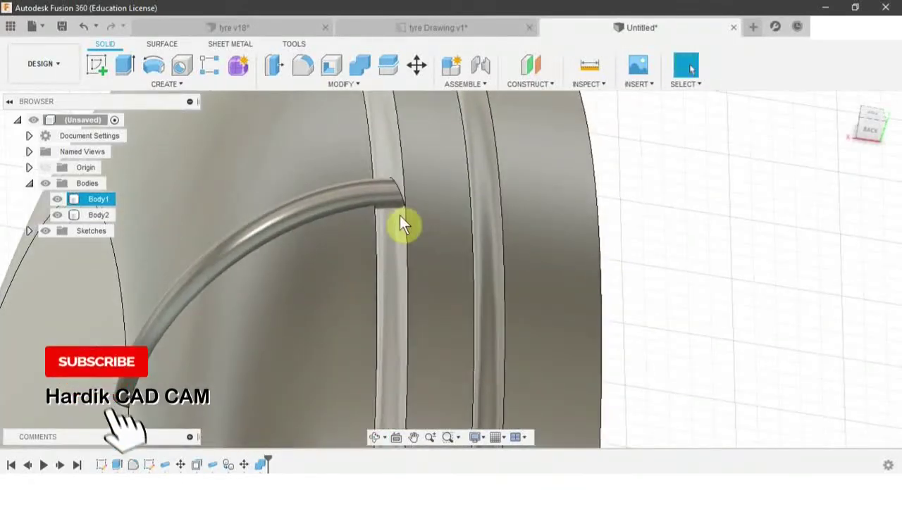
Press-pull the end face of the curved tube Body2 back 24 mm to the first groove.
{"action": "middle_click_drag", "start_coordinate": [427, 217], "coordinate": [404, 209], "text": "shift"}
{"action": "left_click", "coordinate": [352, 267]}
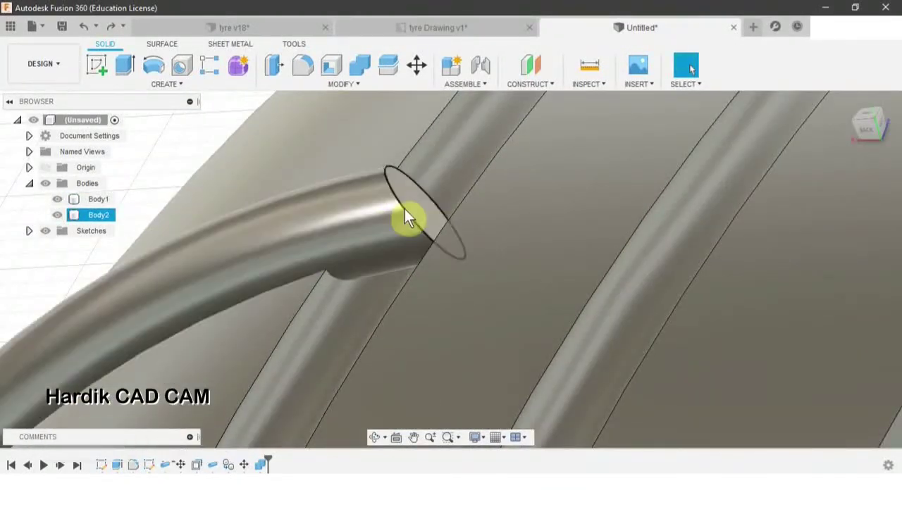
{"action": "left_click", "coordinate": [402, 210]}
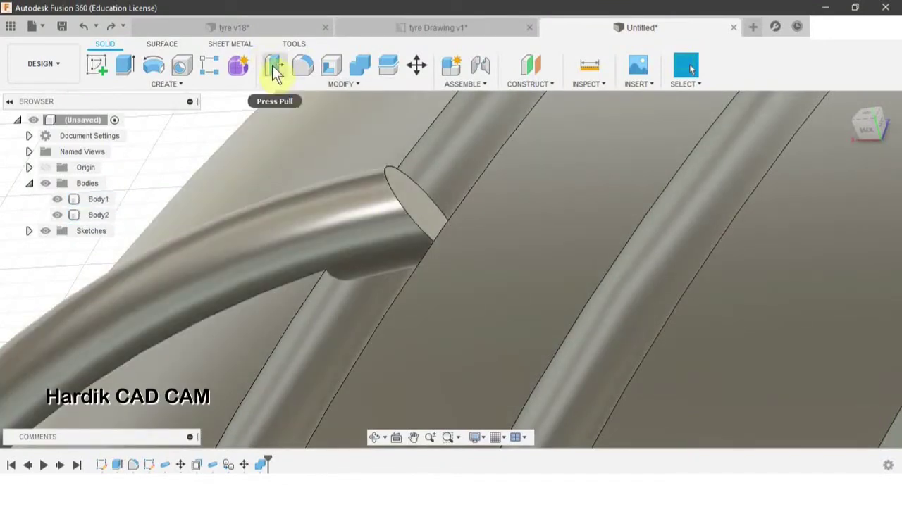
{"action": "left_click", "coordinate": [275, 70]}
{"action": "left_click", "coordinate": [413, 207]}
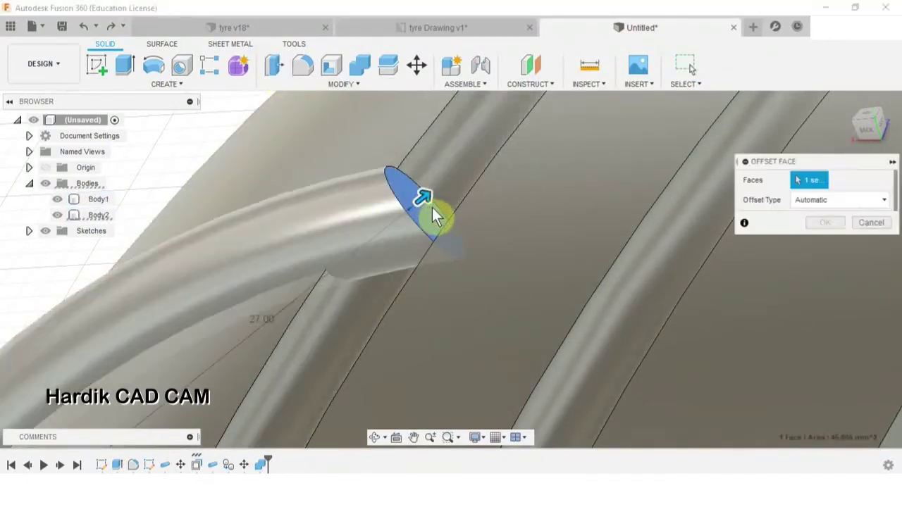
{"action": "left_click_drag", "start_coordinate": [423, 193], "coordinate": [382, 216]}
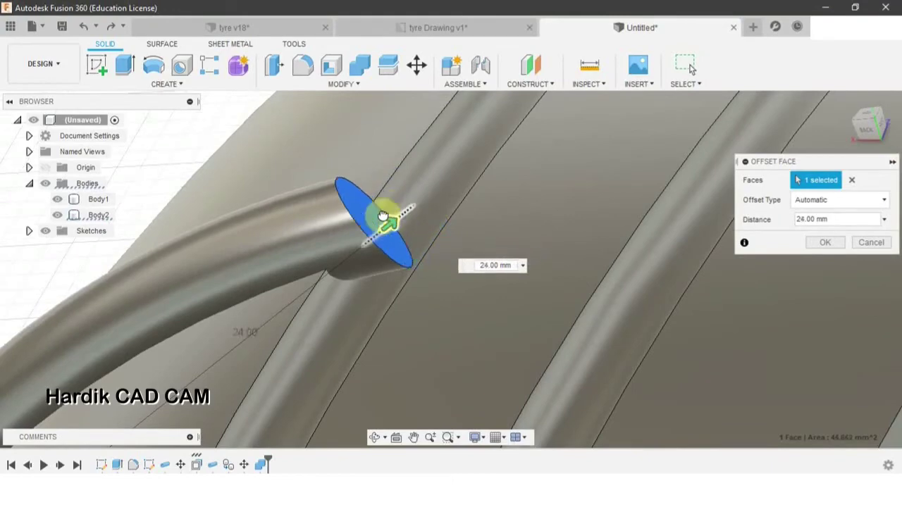
{"action": "mouse_move", "coordinate": [387, 284]}
{"action": "middle_mouse_down", "text": "shift"}
{"action": "mouse_move", "coordinate": [390, 270]}
{"action": "mouse_move", "coordinate": [356, 336]}
{"action": "mouse_move", "coordinate": [388, 286]}
{"action": "middle_mouse_up", "text": "shift"}
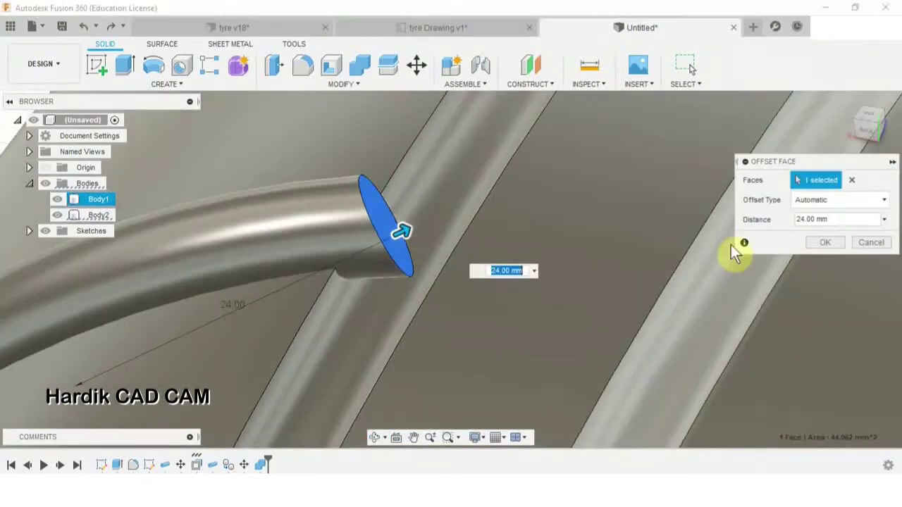
{"action": "left_click", "coordinate": [826, 242]}
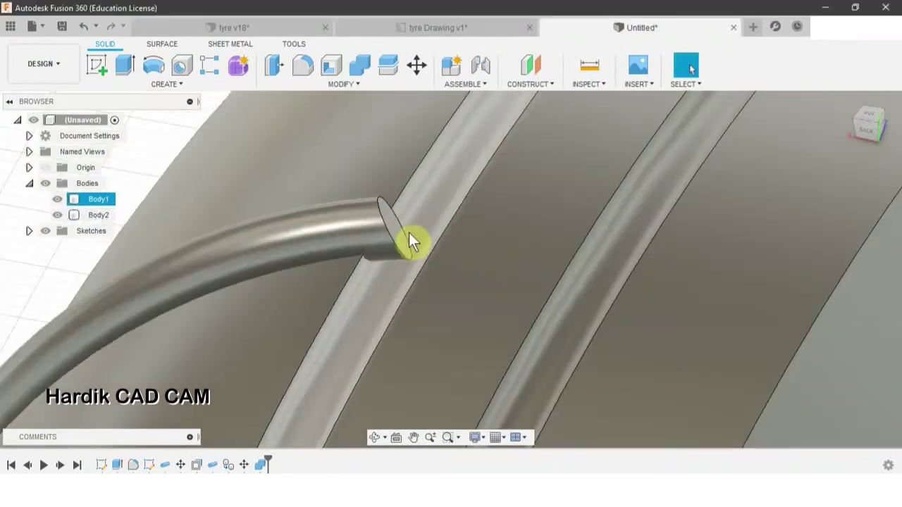
{"action": "middle_click_drag", "start_coordinate": [409, 232], "coordinate": [431, 124], "text": "shift"}
{"action": "left_click", "coordinate": [431, 123]}
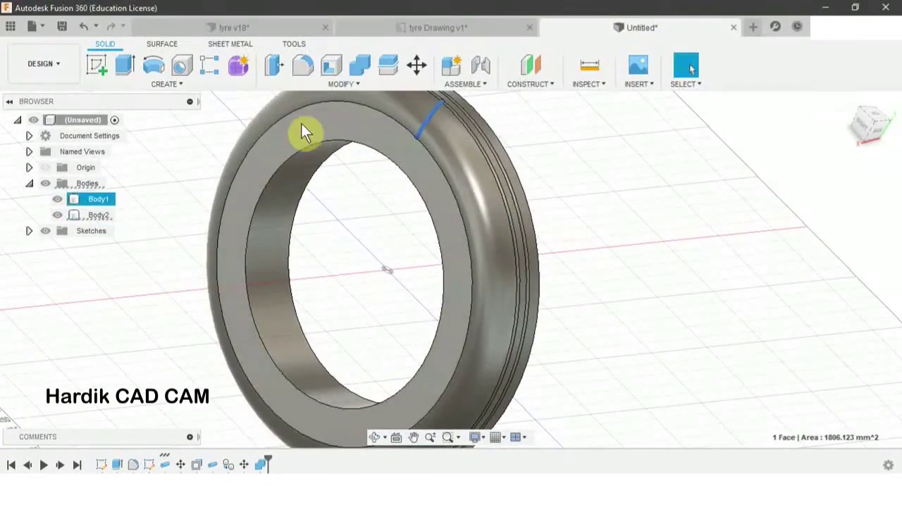
Start a circular pattern of bodies and select the thin arc body.
{"action": "middle_click_drag", "start_coordinate": [406, 369], "coordinate": [497, 193], "text": "shift"}
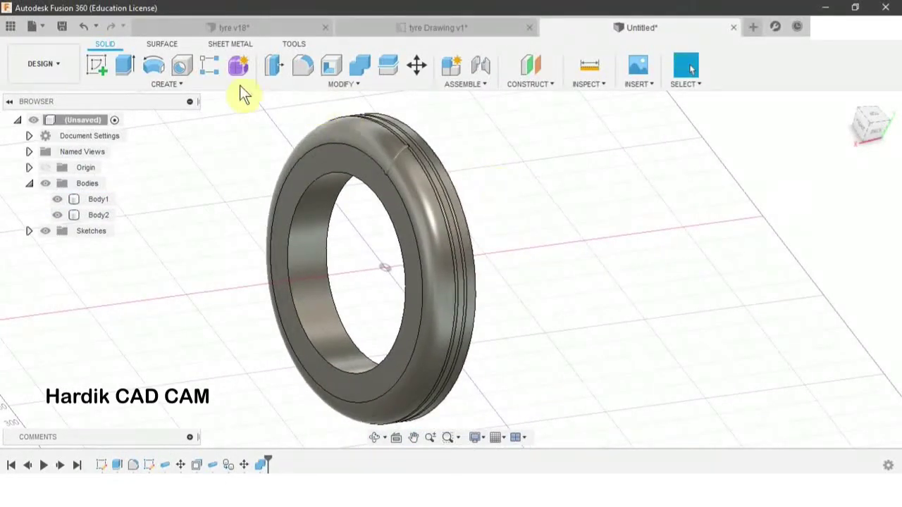
{"action": "left_click", "coordinate": [170, 83]}
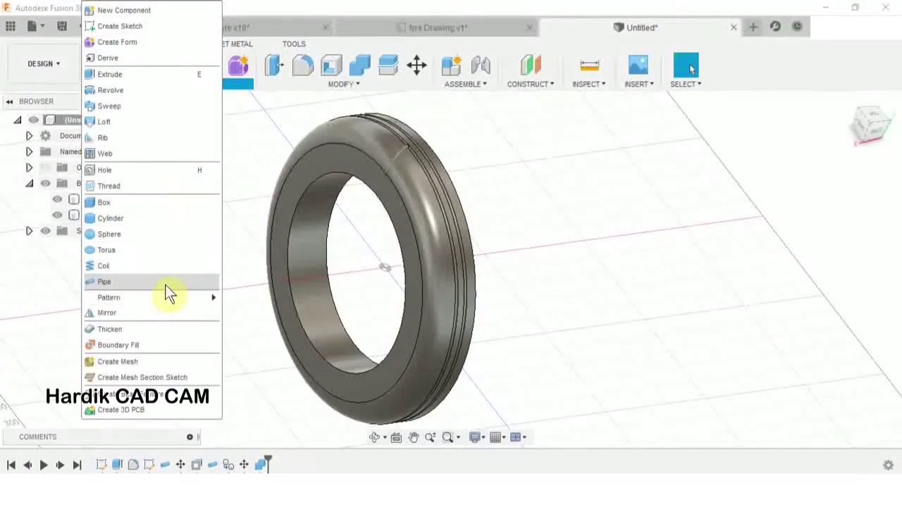
{"action": "mouse_move", "coordinate": [165, 302]}
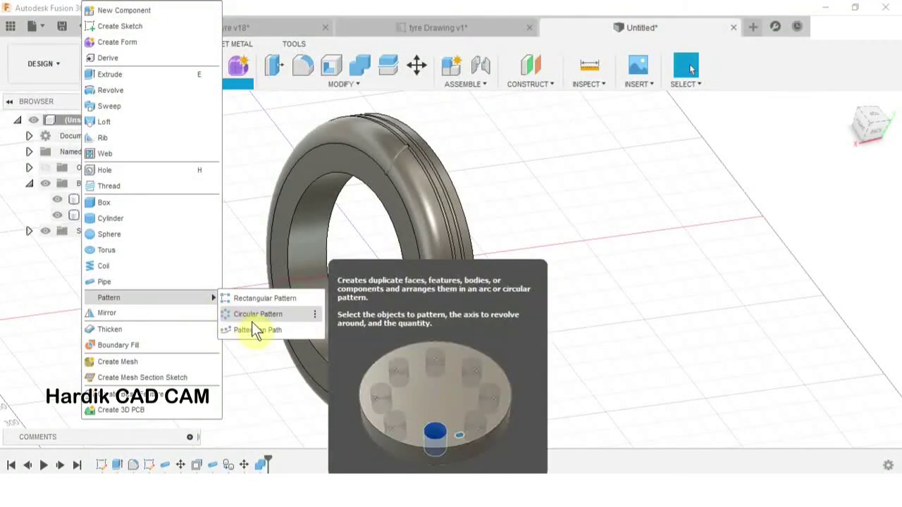
{"action": "left_click", "coordinate": [255, 314]}
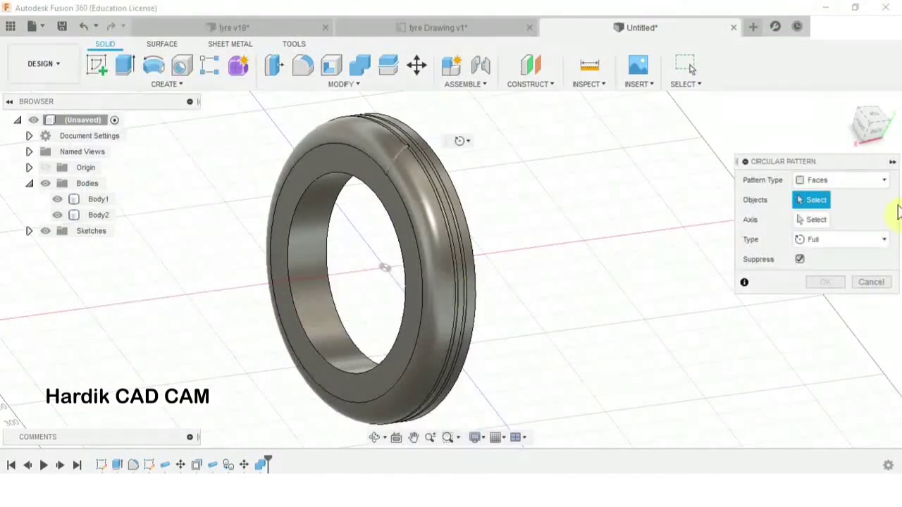
{"action": "left_click", "coordinate": [830, 187]}
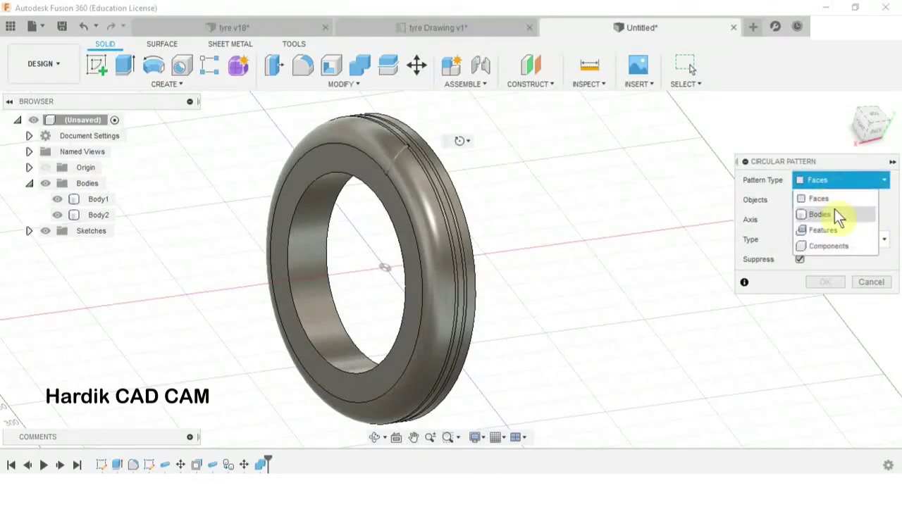
{"action": "left_click", "coordinate": [818, 215]}
{"action": "scroll", "coordinate": [458, 191], "scroll_direction": "up", "scroll_amount": 5}
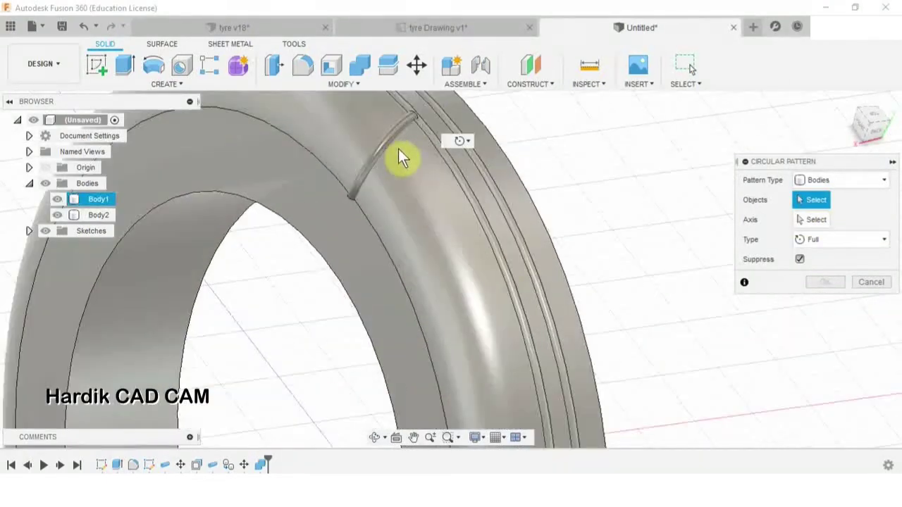
{"action": "left_click", "coordinate": [396, 141]}
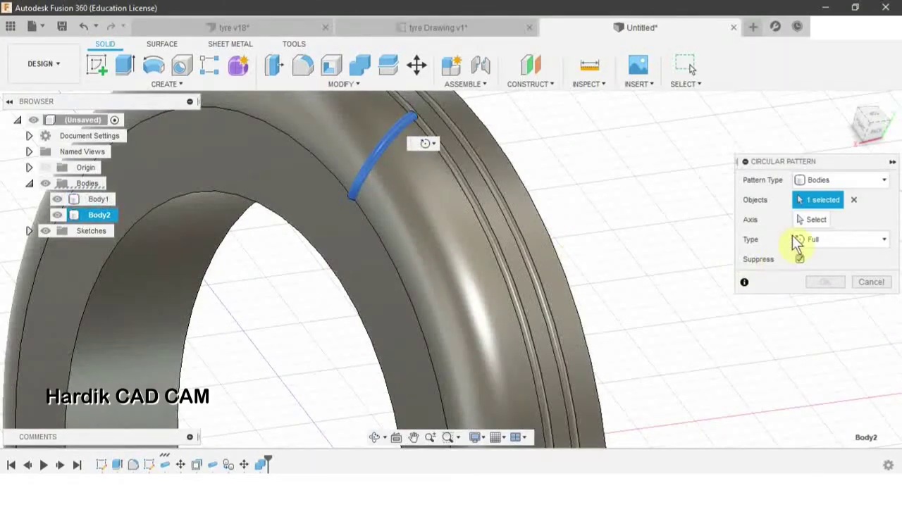
Repeat it 40 times around the tyre's circular edge as the axis.
{"action": "left_click", "coordinate": [814, 220]}
{"action": "scroll", "coordinate": [518, 252], "scroll_direction": "down", "scroll_amount": 3}
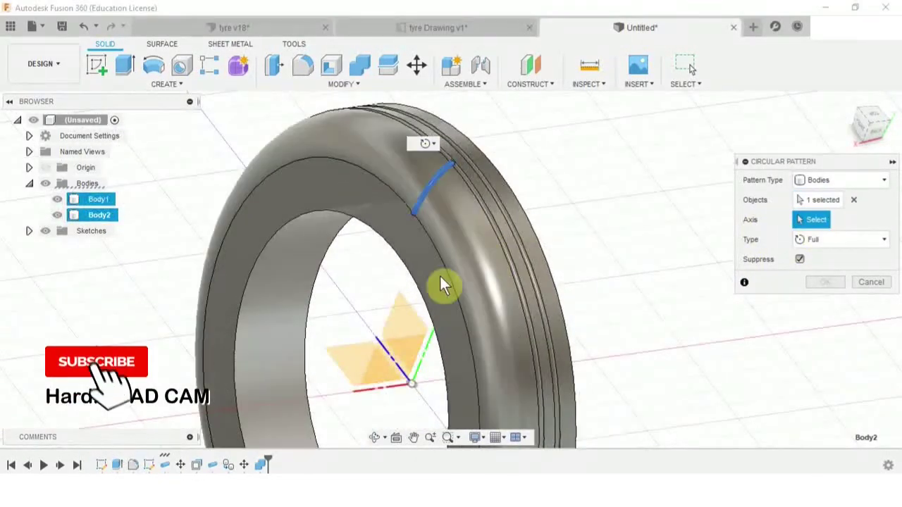
{"action": "left_click", "coordinate": [443, 267]}
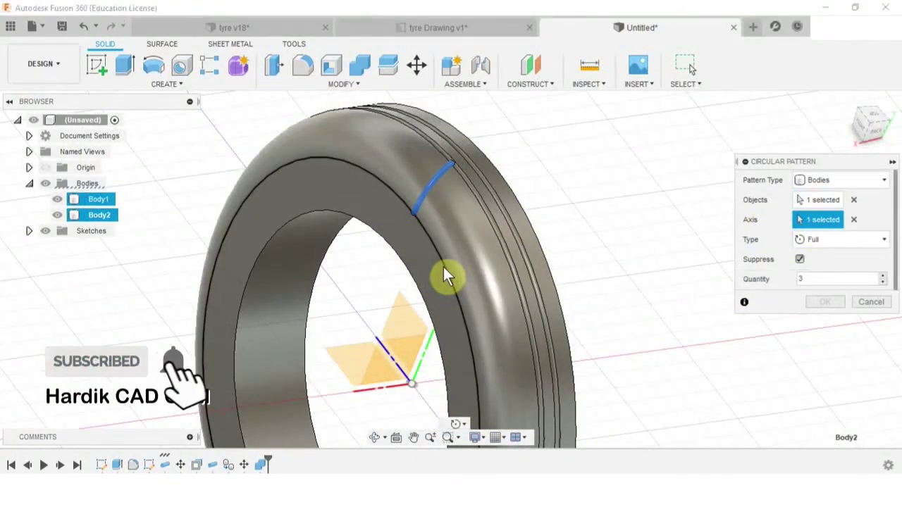
{"action": "double_click", "coordinate": [804, 279]}
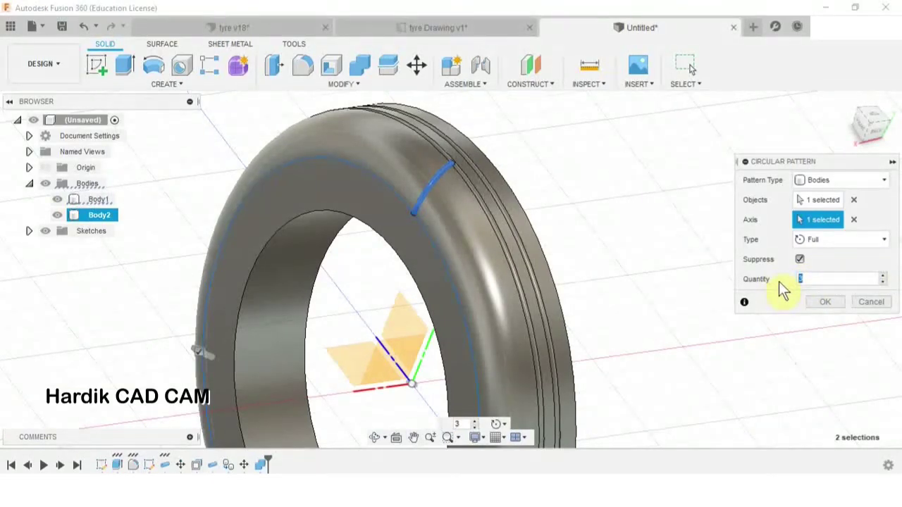
{"action": "type", "text": "40"}
{"action": "scroll", "coordinate": [414, 201], "scroll_direction": "down", "scroll_amount": 4}
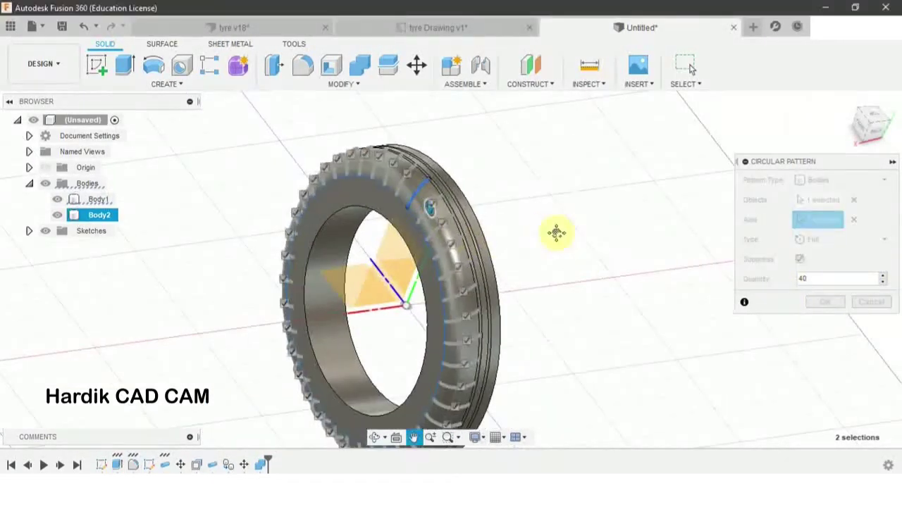
{"action": "left_click_drag", "start_coordinate": [556, 232], "coordinate": [509, 169]}
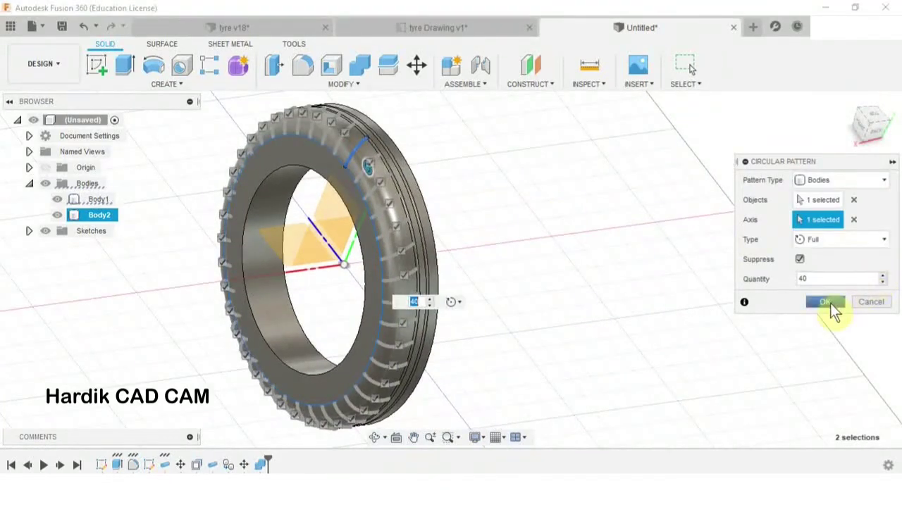
{"action": "left_click", "coordinate": [830, 303]}
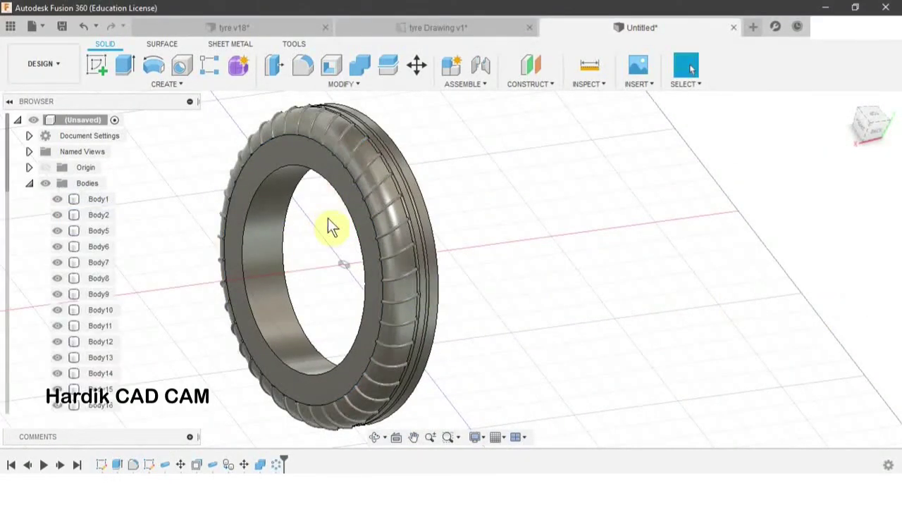
Orbit and zoom around the tyre to inspect the ring of 40 patterned ribs.
{"action": "scroll", "coordinate": [79, 285], "scroll_direction": "down", "scroll_amount": 5}
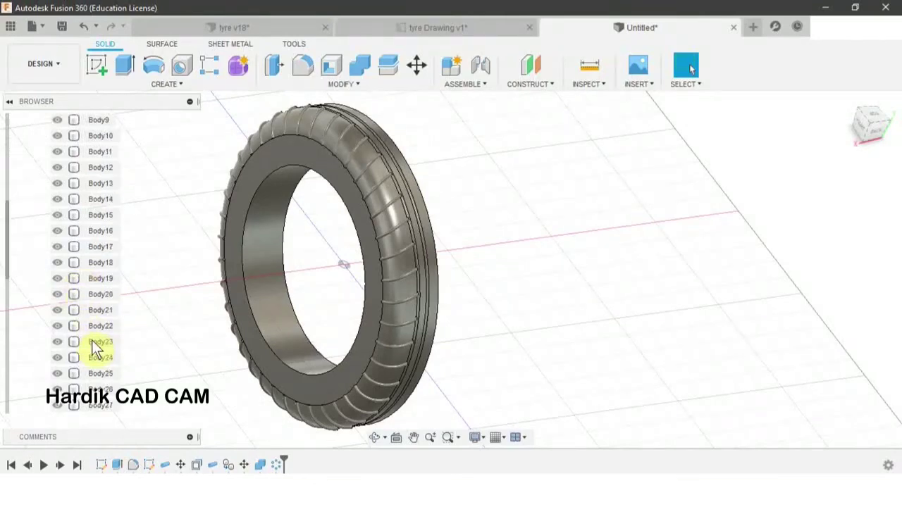
{"action": "scroll", "coordinate": [95, 346], "scroll_direction": "down", "scroll_amount": 4}
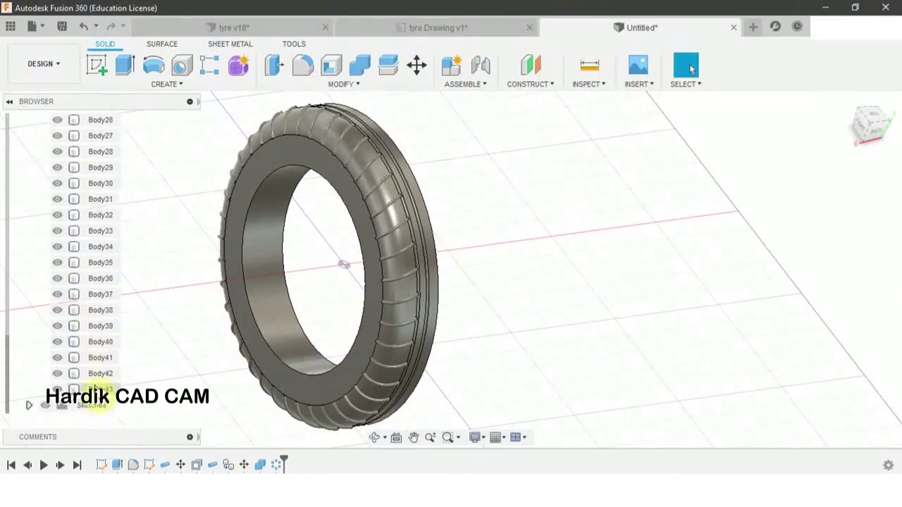
{"action": "scroll", "coordinate": [98, 310], "scroll_direction": "up", "scroll_amount": 2}
{"action": "middle_click_drag", "start_coordinate": [115, 302], "coordinate": [324, 157], "text": "shift"}
{"action": "scroll", "coordinate": [292, 172], "scroll_direction": "up", "scroll_amount": 5}
{"action": "middle_click_drag", "start_coordinate": [310, 210], "coordinate": [425, 134], "text": "shift"}
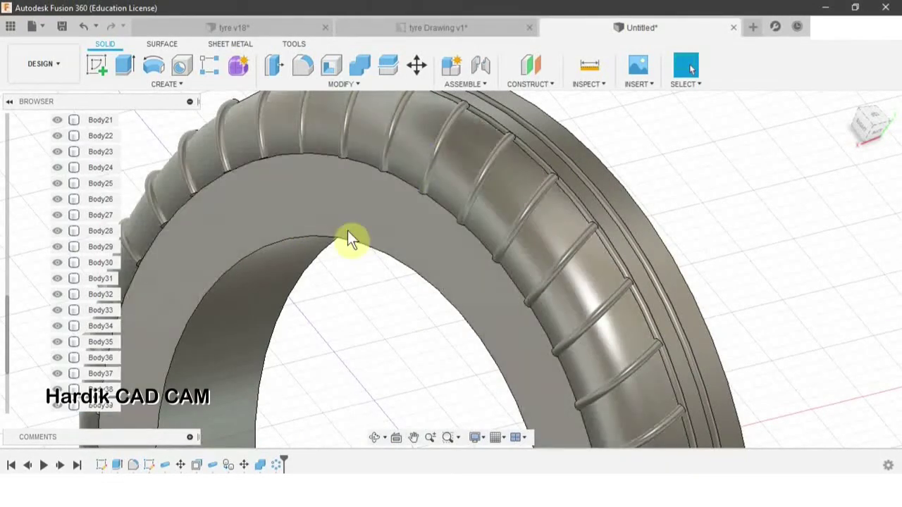
{"action": "scroll", "coordinate": [212, 295], "scroll_direction": "down", "scroll_amount": 3}
{"action": "scroll", "coordinate": [179, 320], "scroll_direction": "down", "scroll_amount": 3}
{"action": "middle_click_drag", "start_coordinate": [291, 267], "coordinate": [384, 185], "text": "shift"}
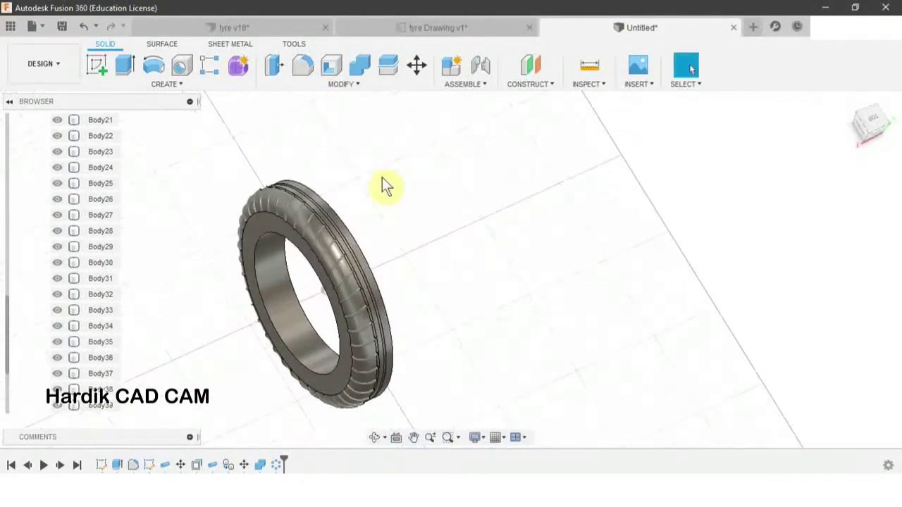
{"action": "left_click", "coordinate": [366, 89]}
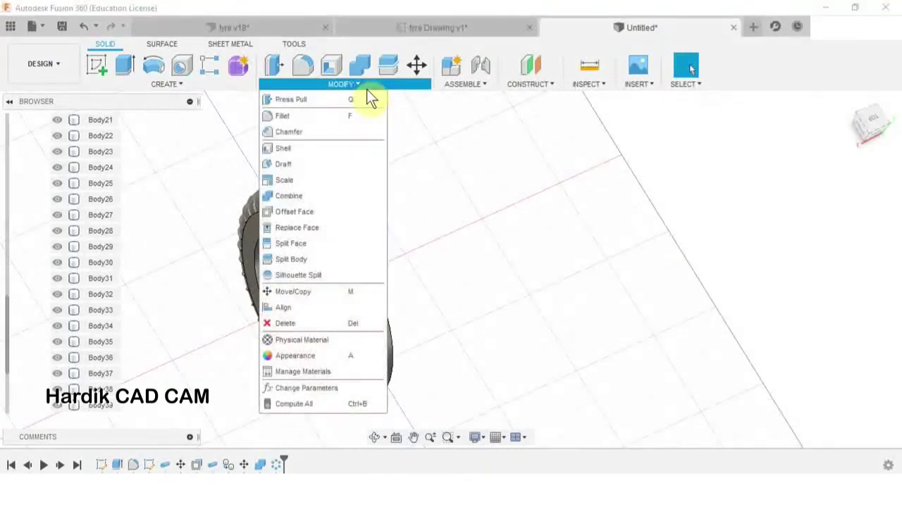
Combine-cut all patterned arc bodies, Body2 through Body43, from the tyre Body1.
{"action": "left_click", "coordinate": [289, 195]}
{"action": "left_click", "coordinate": [824, 223]}
{"action": "left_click", "coordinate": [837, 252]}
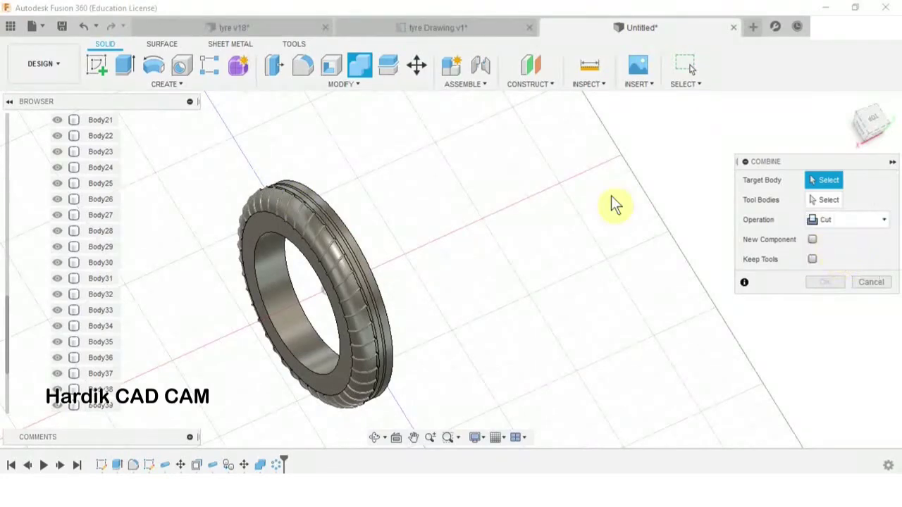
{"action": "scroll", "coordinate": [274, 282], "scroll_direction": "up", "scroll_amount": 5}
{"action": "left_click", "coordinate": [250, 207]}
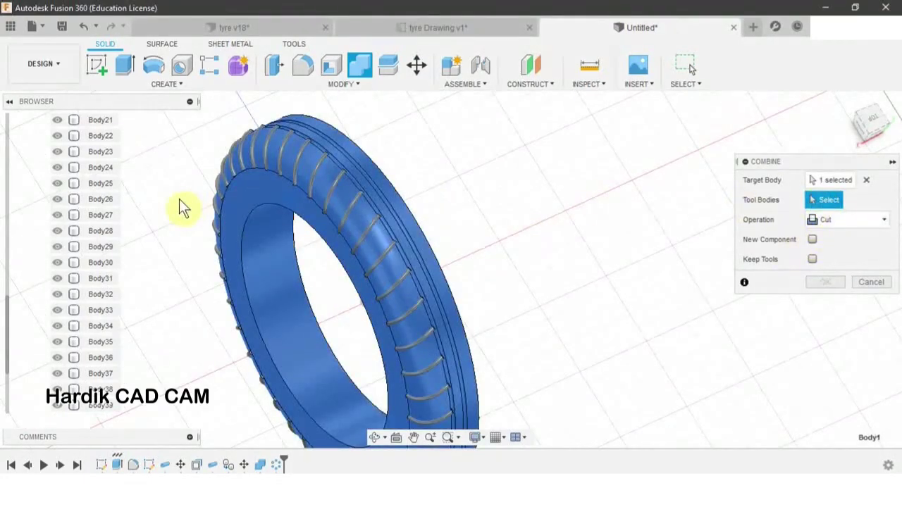
{"action": "scroll", "coordinate": [69, 230], "scroll_direction": "up", "scroll_amount": 7}
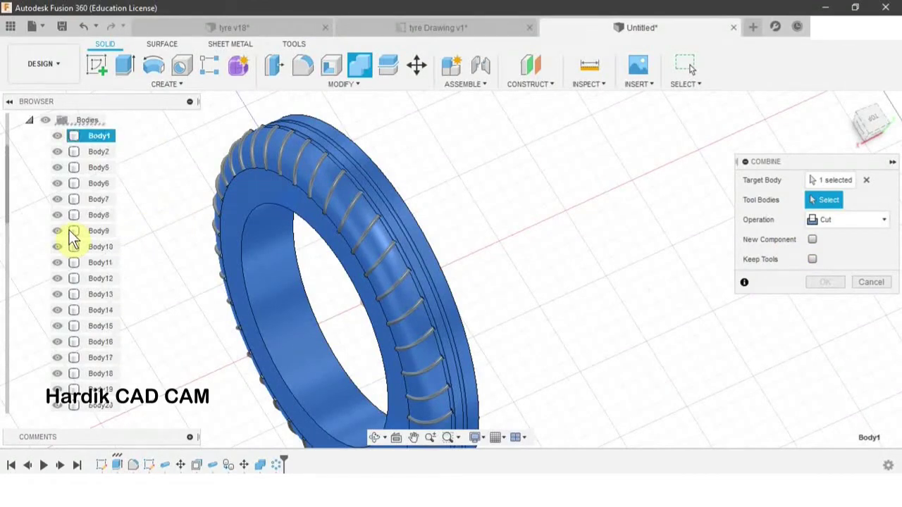
{"action": "scroll", "coordinate": [69, 230], "scroll_direction": "up", "scroll_amount": 2}
{"action": "left_click", "coordinate": [84, 183]}
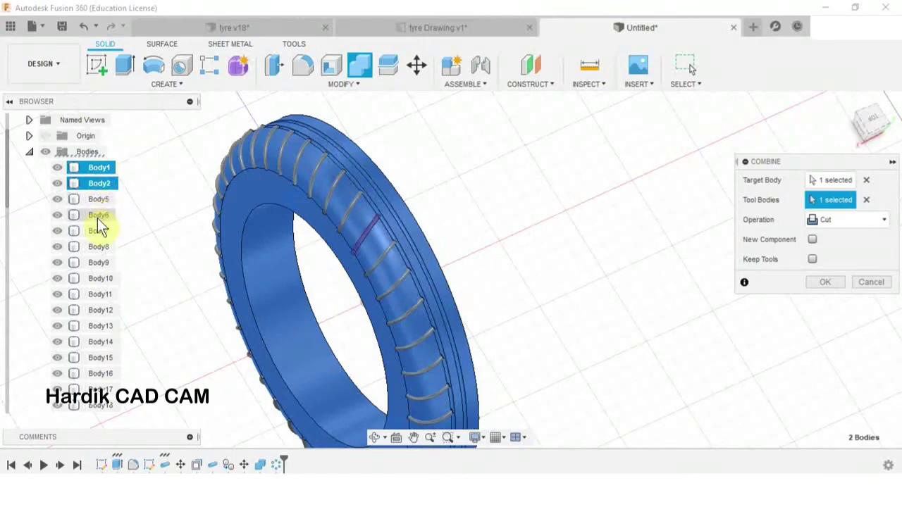
{"action": "scroll", "coordinate": [99, 232], "scroll_direction": "down", "scroll_amount": 9}
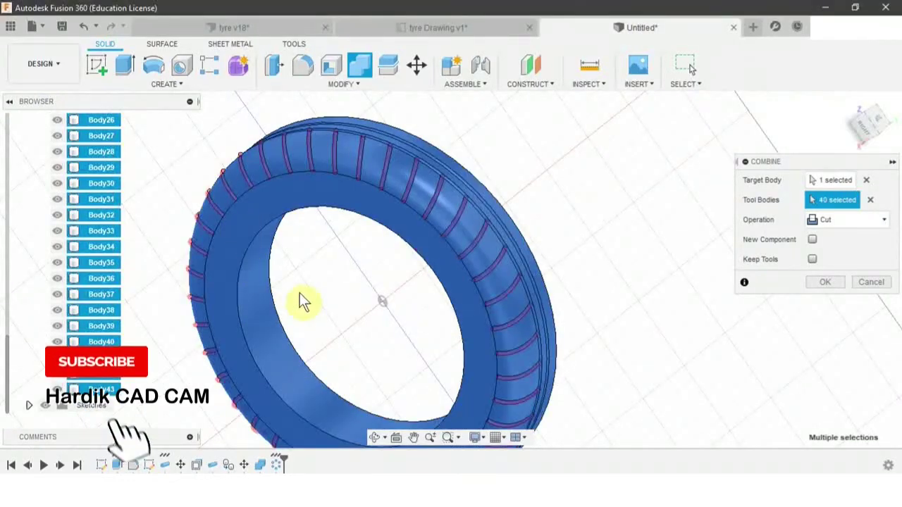
{"action": "middle_click_drag", "start_coordinate": [299, 293], "coordinate": [568, 254], "text": "shift"}
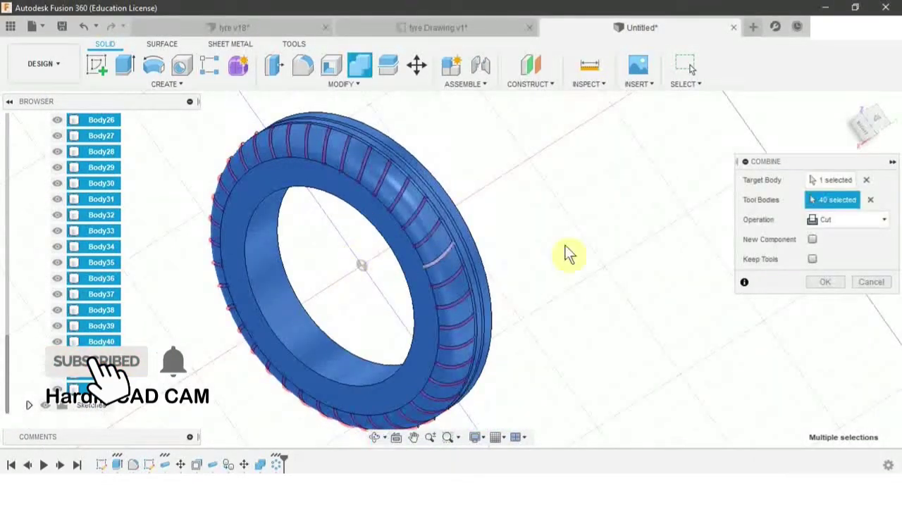
{"action": "left_click", "coordinate": [826, 283]}
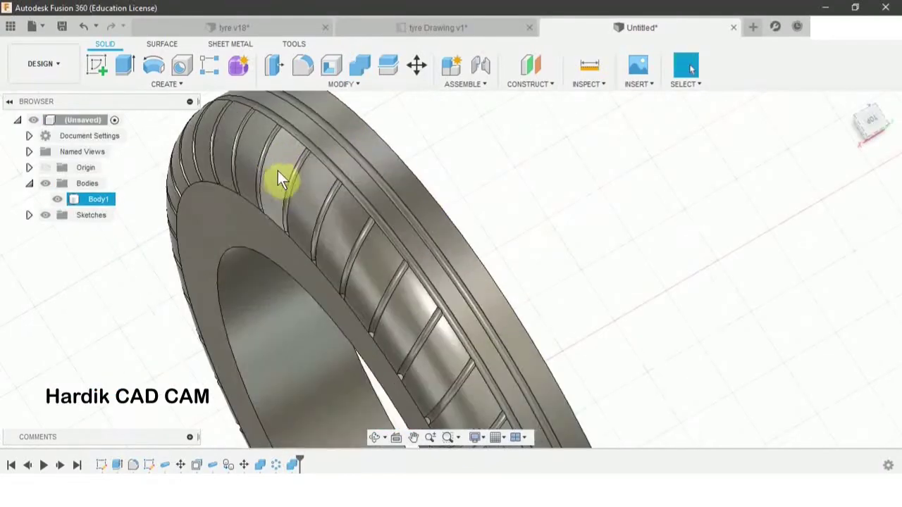
{"action": "mouse_move", "coordinate": [278, 173]}
{"action": "middle_mouse_down", "text": "shift"}
{"action": "mouse_move", "coordinate": [305, 186]}
{"action": "mouse_move", "coordinate": [304, 230]}
{"action": "mouse_move", "coordinate": [337, 189]}
{"action": "mouse_move", "coordinate": [259, 147]}
{"action": "mouse_move", "coordinate": [274, 176]}
{"action": "middle_mouse_up", "text": "shift"}
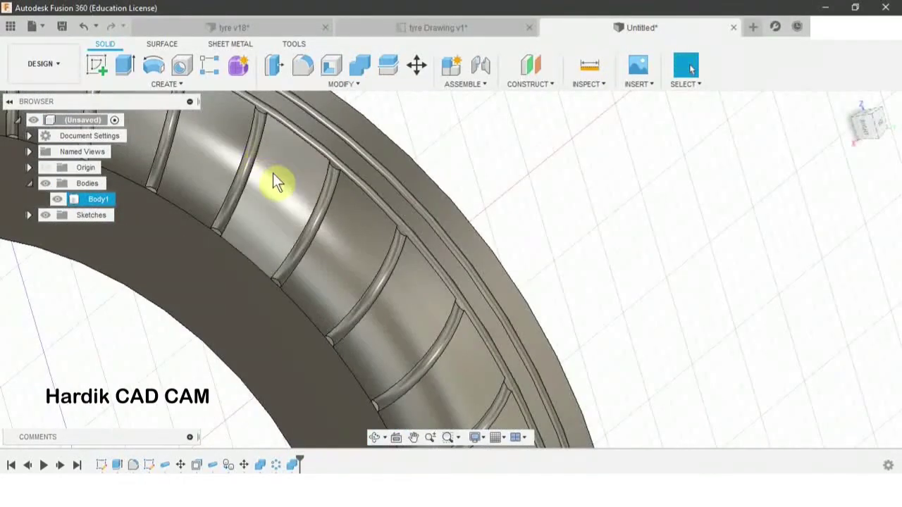
{"action": "scroll", "coordinate": [274, 177], "scroll_direction": "down", "scroll_amount": 3}
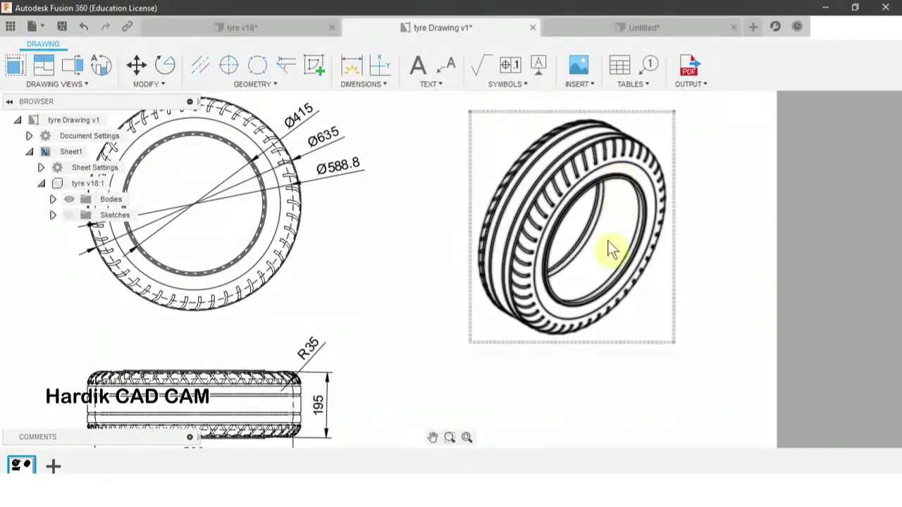
Check the drawing's Ø588.8 dimension, then return to the Untitled design in a side-on view.
{"action": "mouse_move", "coordinate": [350, 225]}
{"action": "middle_mouse_down"}
{"action": "mouse_move", "coordinate": [362, 201]}
{"action": "mouse_move", "coordinate": [356, 208]}
{"action": "middle_mouse_up"}
{"action": "scroll", "coordinate": [363, 205], "scroll_direction": "up", "scroll_amount": 3}
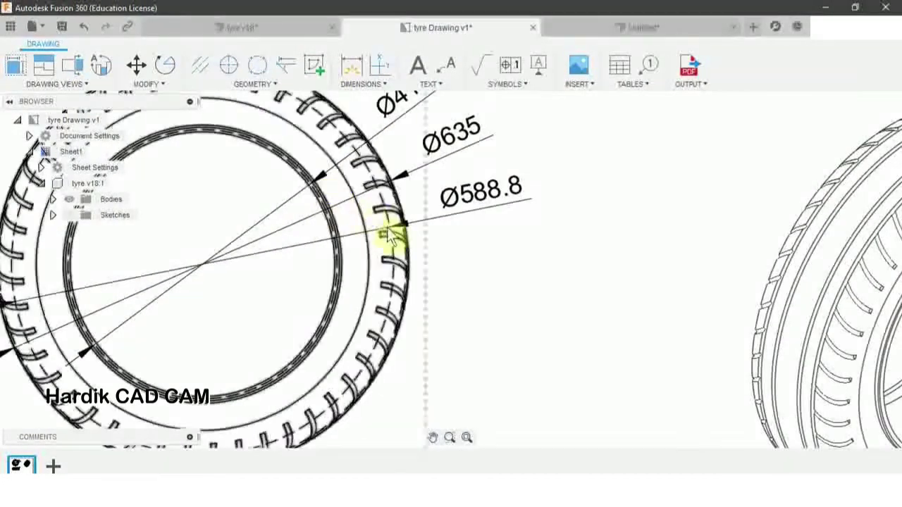
{"action": "scroll", "coordinate": [467, 210], "scroll_direction": "up", "scroll_amount": 3}
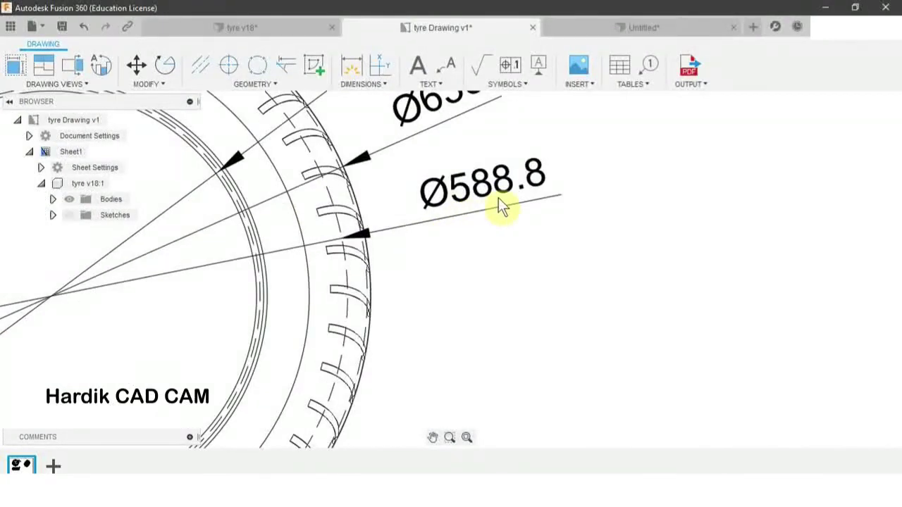
{"action": "left_click", "coordinate": [599, 25]}
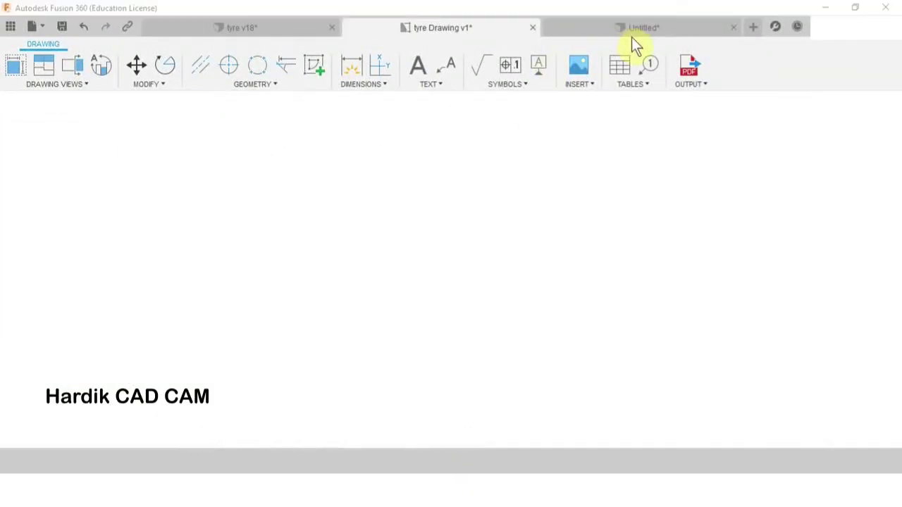
{"action": "scroll", "coordinate": [328, 236], "scroll_direction": "down", "scroll_amount": 5}
{"action": "middle_click_drag", "start_coordinate": [395, 203], "coordinate": [275, 163], "text": "shift"}
{"action": "left_click", "coordinate": [106, 65]}
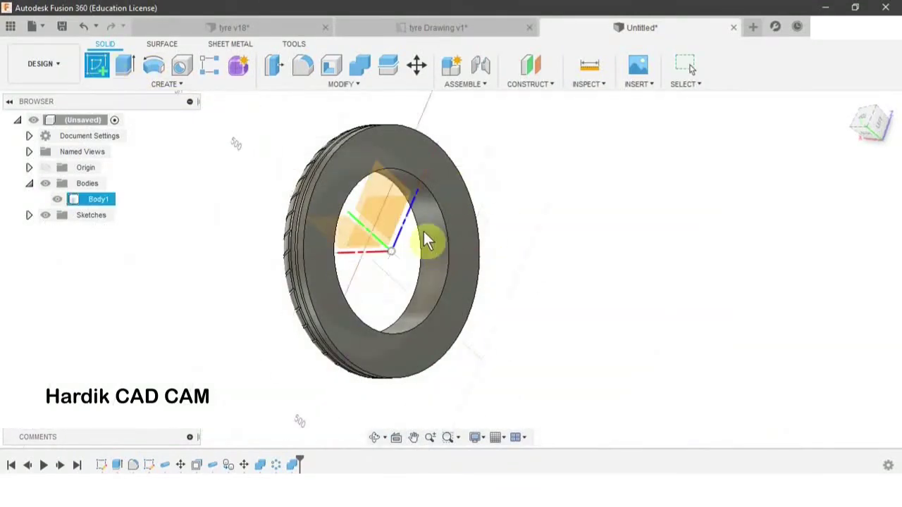
On the side origin plane, sketch a 588.8 mm diameter circle centred on the origin.
{"action": "left_click", "coordinate": [380, 204]}
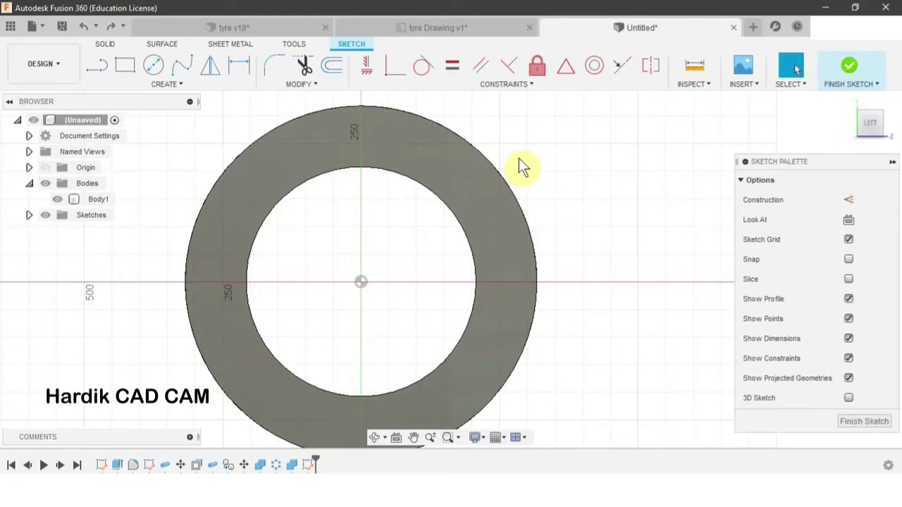
{"action": "key", "text": "c"}
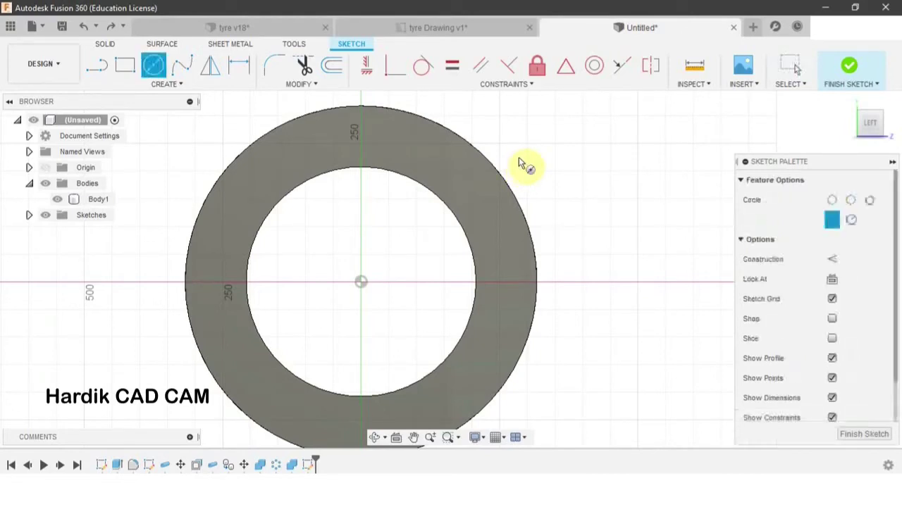
{"action": "left_click", "coordinate": [362, 282]}
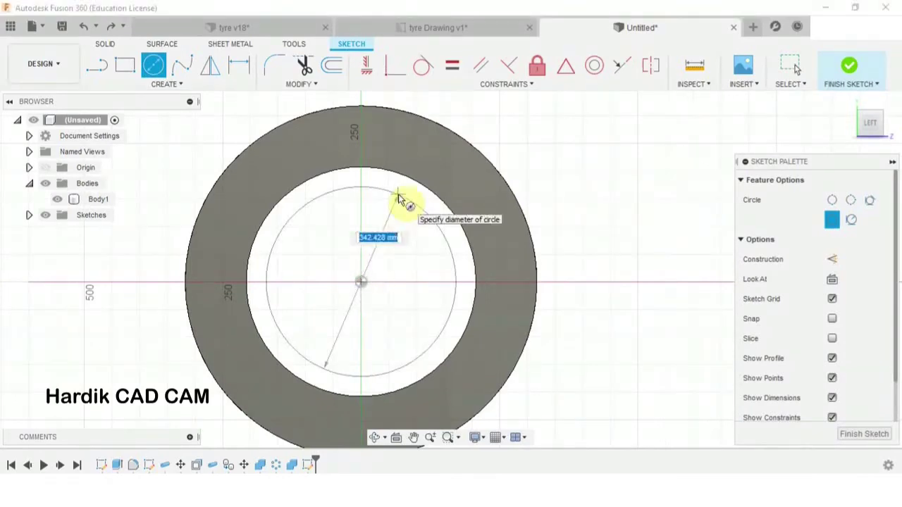
{"action": "type", "text": "588.8"}
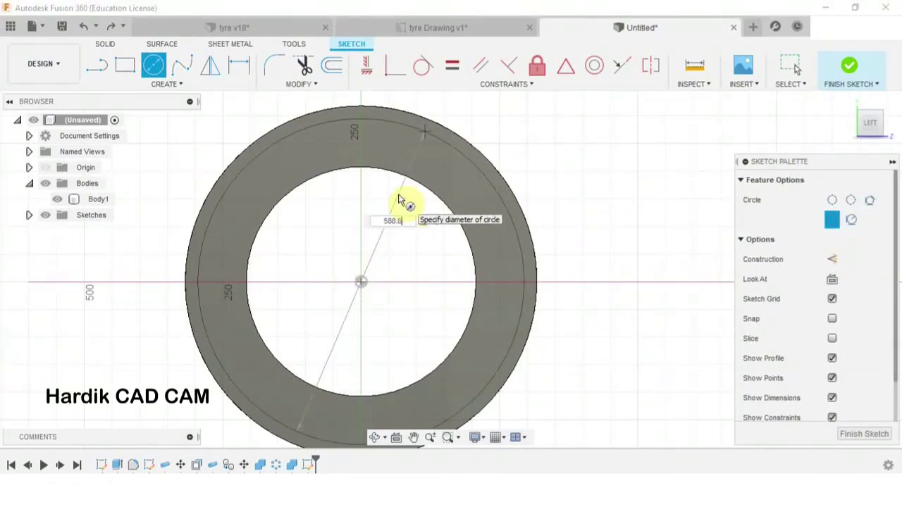
{"action": "key", "text": "Return"}
{"action": "key", "text": "Escape"}
{"action": "scroll", "coordinate": [404, 201], "scroll_direction": "up", "scroll_amount": 3}
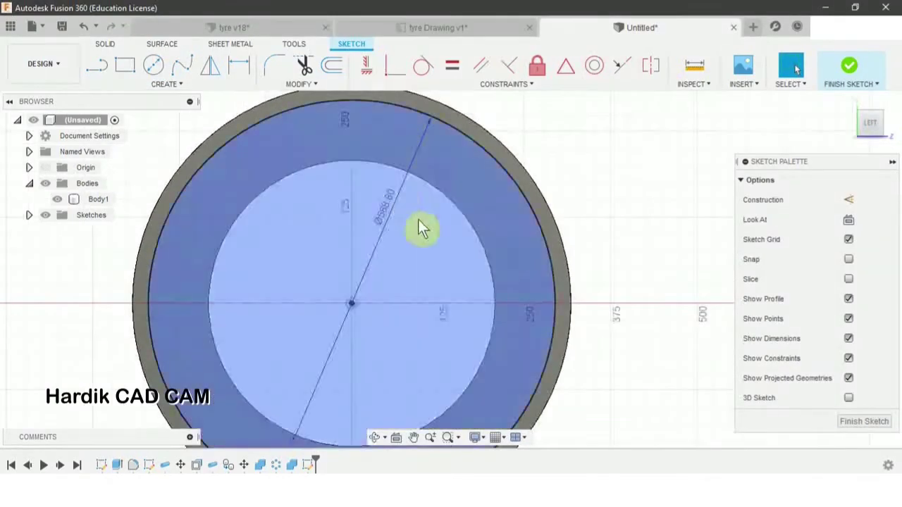
{"action": "left_click", "coordinate": [848, 68]}
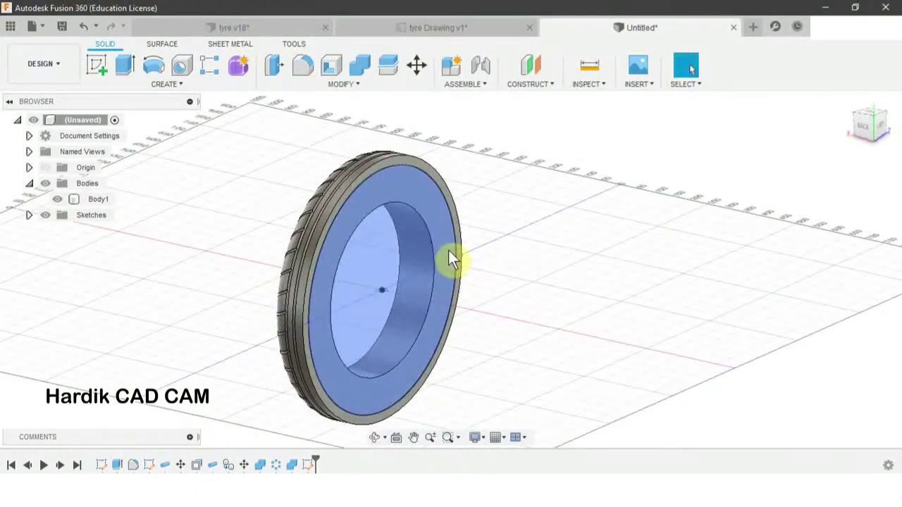
Extrude the Ø588.8 circle profile as an 80 mm deep cut into the tyre's side.
{"action": "key", "text": "e"}
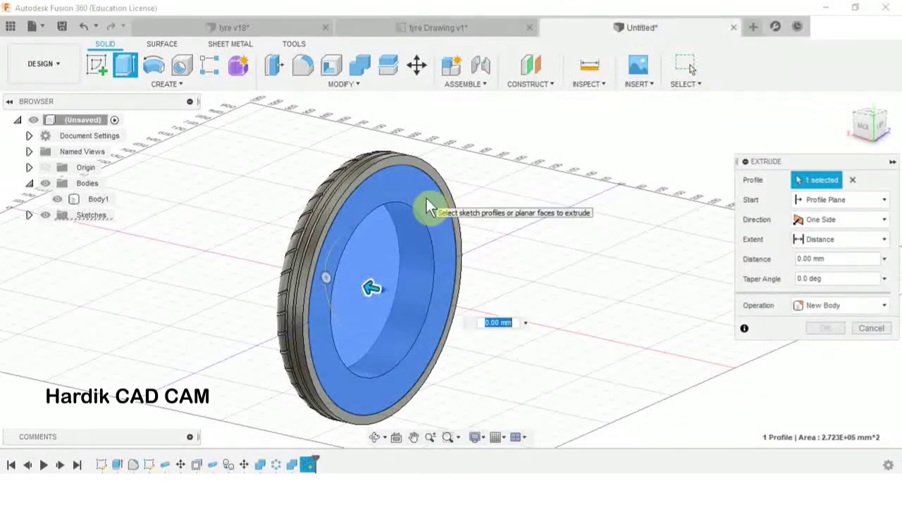
{"action": "left_click", "coordinate": [427, 200]}
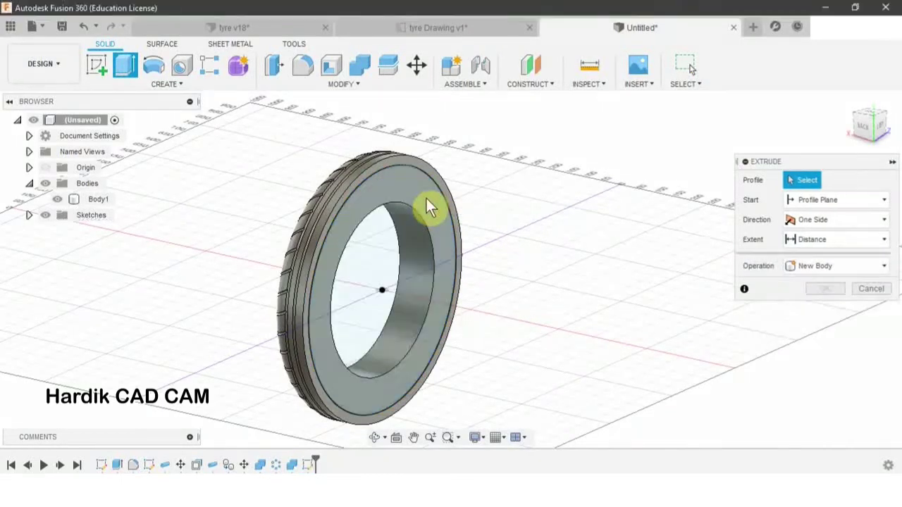
{"action": "left_click", "coordinate": [424, 246]}
{"action": "left_click_drag", "start_coordinate": [370, 288], "coordinate": [349, 290]}
{"action": "mouse_move", "coordinate": [349, 290]}
{"action": "middle_mouse_down", "text": "shift"}
{"action": "mouse_move", "coordinate": [346, 253]}
{"action": "mouse_move", "coordinate": [384, 240]}
{"action": "mouse_move", "coordinate": [356, 227]}
{"action": "middle_mouse_up", "text": "shift"}
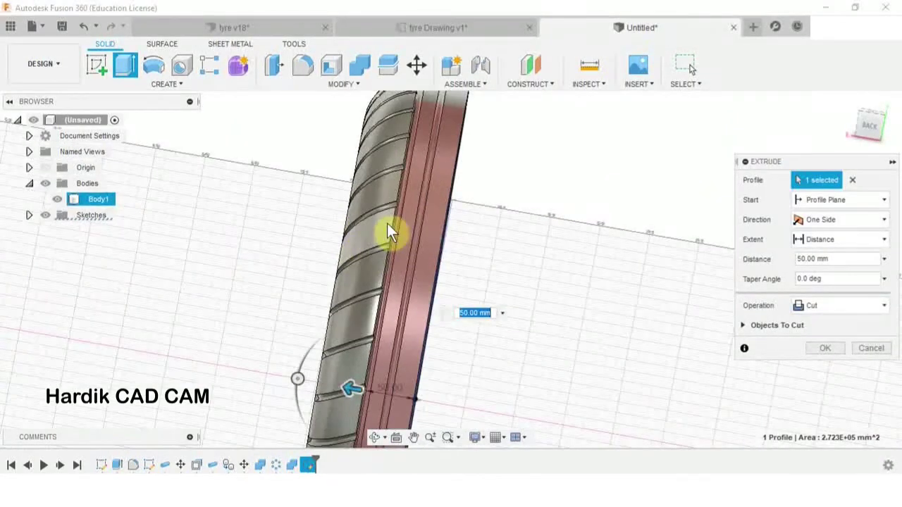
{"action": "left_click", "coordinate": [870, 125]}
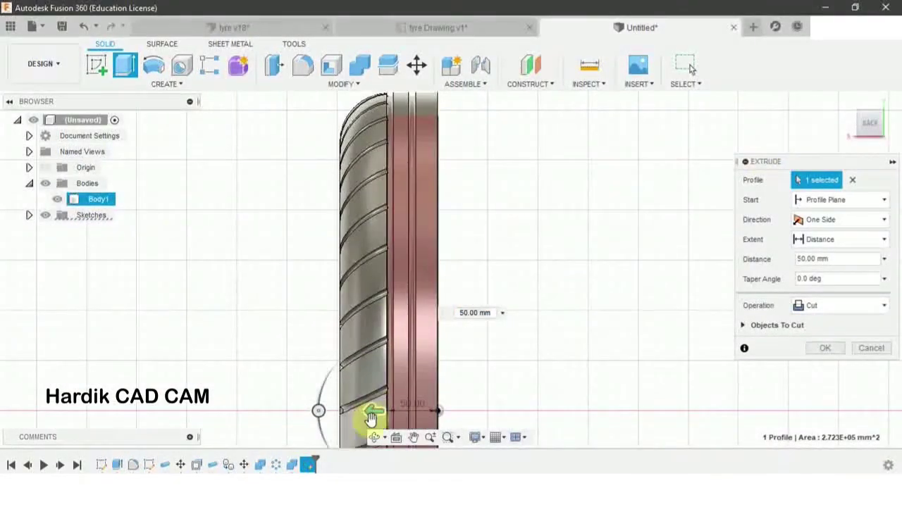
{"action": "left_click_drag", "start_coordinate": [378, 409], "coordinate": [348, 407]}
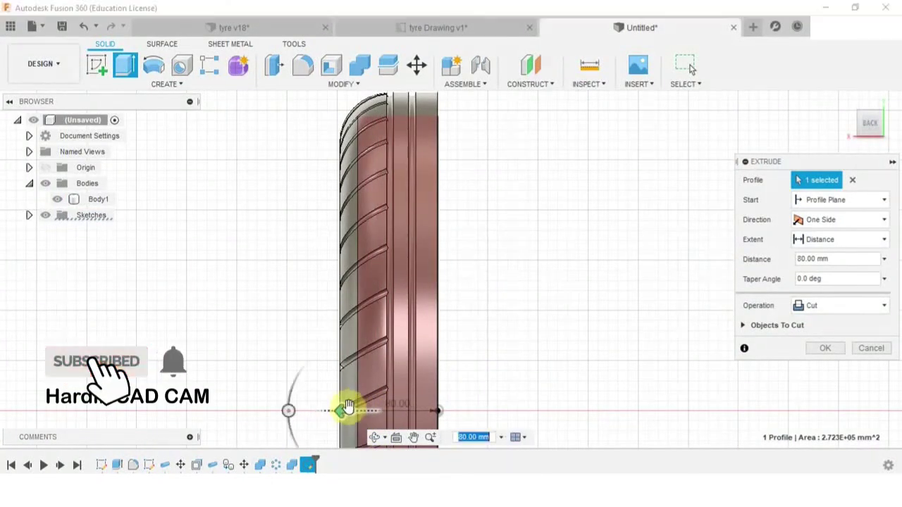
{"action": "left_click", "coordinate": [826, 348]}
{"action": "mouse_move", "coordinate": [489, 177]}
{"action": "middle_mouse_down", "text": "shift"}
{"action": "mouse_move", "coordinate": [451, 171]}
{"action": "mouse_move", "coordinate": [640, 195]}
{"action": "mouse_move", "coordinate": [468, 195]}
{"action": "mouse_move", "coordinate": [501, 167]}
{"action": "mouse_move", "coordinate": [493, 171]}
{"action": "middle_mouse_up", "text": "shift"}
{"action": "left_click", "coordinate": [423, 28]}
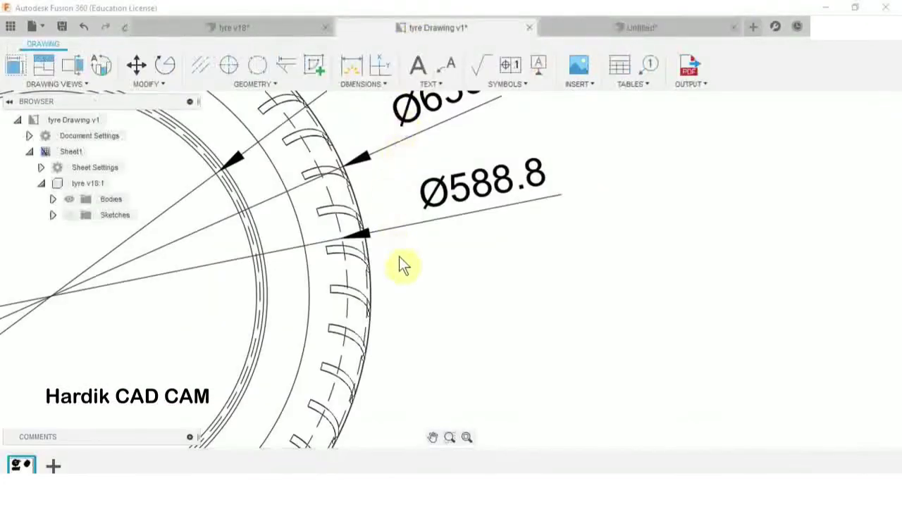
After checking R35 on the drawing, begin a fillet on the recess's outer circular edge.
{"action": "scroll", "coordinate": [401, 271], "scroll_direction": "down", "scroll_amount": 6}
{"action": "scroll", "coordinate": [457, 338], "scroll_direction": "up", "scroll_amount": 6}
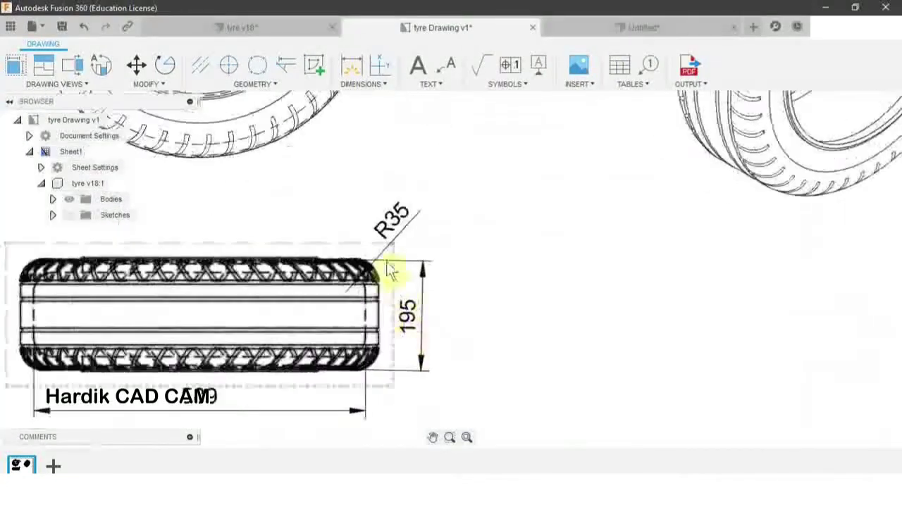
{"action": "left_click", "coordinate": [615, 30]}
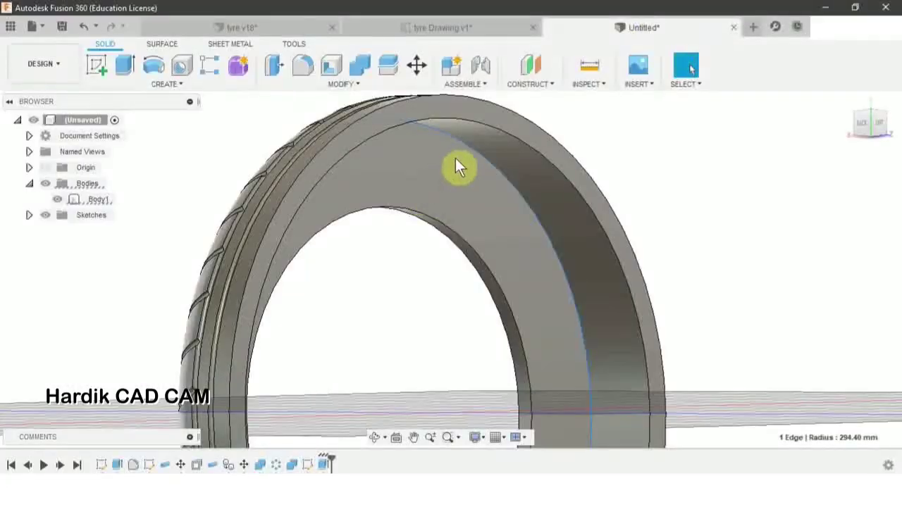
{"action": "middle_click_drag", "start_coordinate": [455, 167], "coordinate": [425, 167], "text": "shift"}
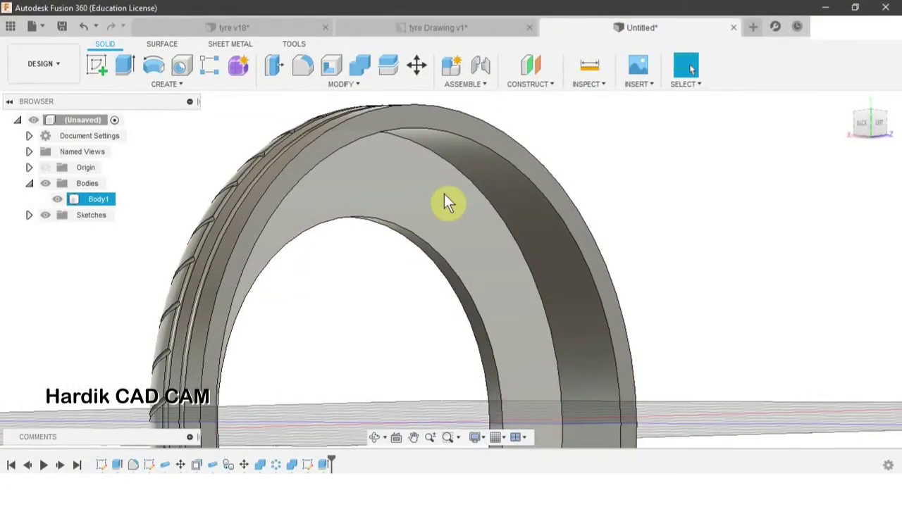
{"action": "key", "text": "f"}
{"action": "left_click", "coordinate": [452, 168]}
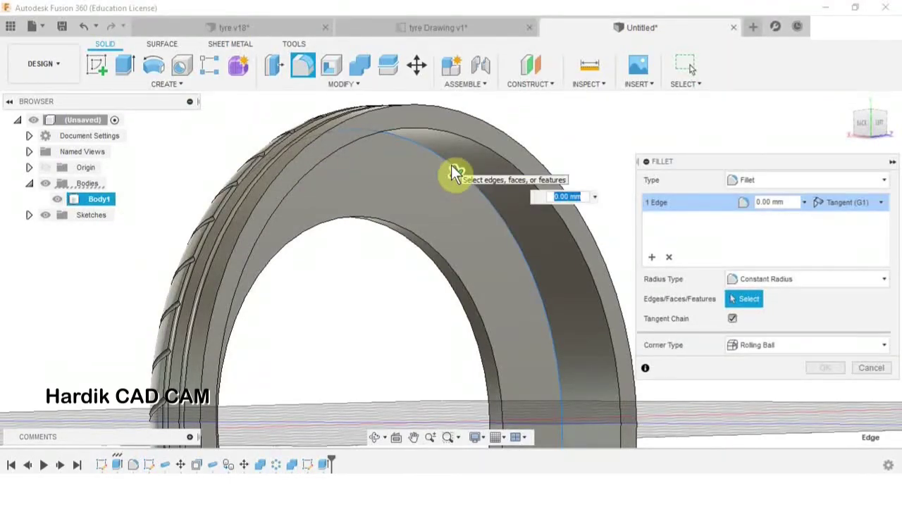
Apply a 35 mm fillet to the recess's outer edge, then check the inner rim edge's radius.
{"action": "type", "text": "35"}
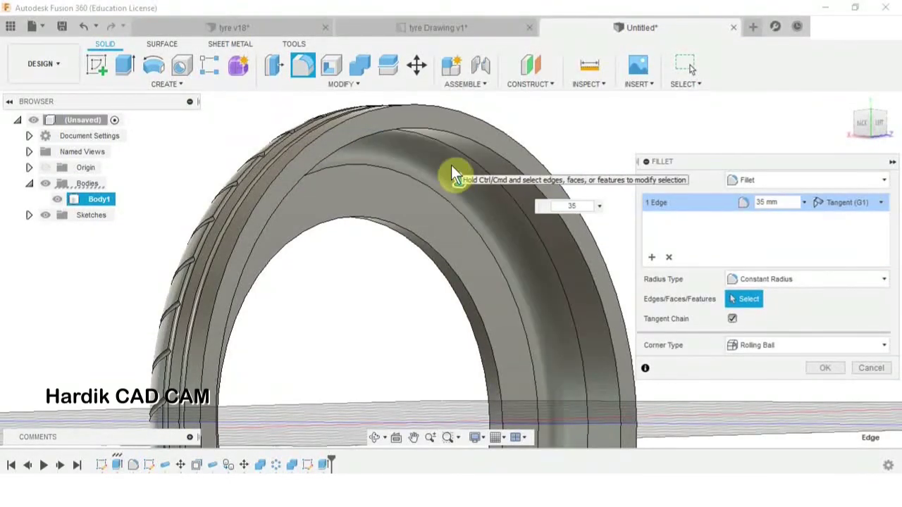
{"action": "key", "text": "Return"}
{"action": "middle_click_drag", "start_coordinate": [453, 171], "coordinate": [360, 229], "text": "shift"}
{"action": "scroll", "coordinate": [411, 235], "scroll_direction": "up", "scroll_amount": 4}
{"action": "left_click", "coordinate": [326, 233]}
{"action": "scroll", "coordinate": [314, 211], "scroll_direction": "up", "scroll_amount": 3}
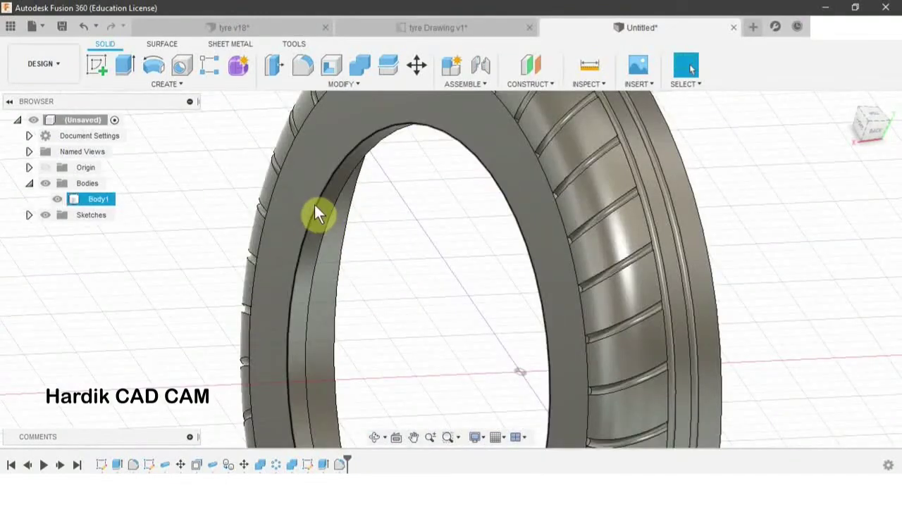
{"action": "left_click", "coordinate": [314, 214]}
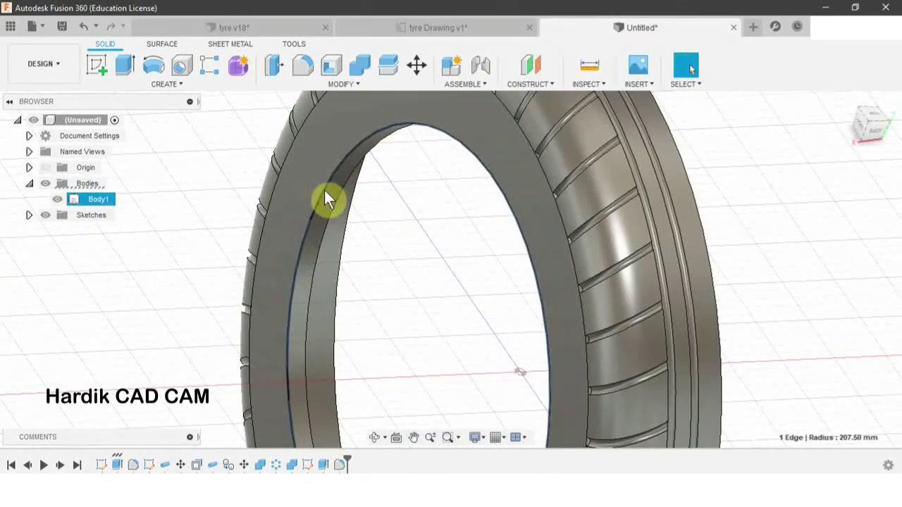
Add a 7 mm circular pipe along the inner rim edge, joined to the tyre body.
{"action": "left_click", "coordinate": [195, 185]}
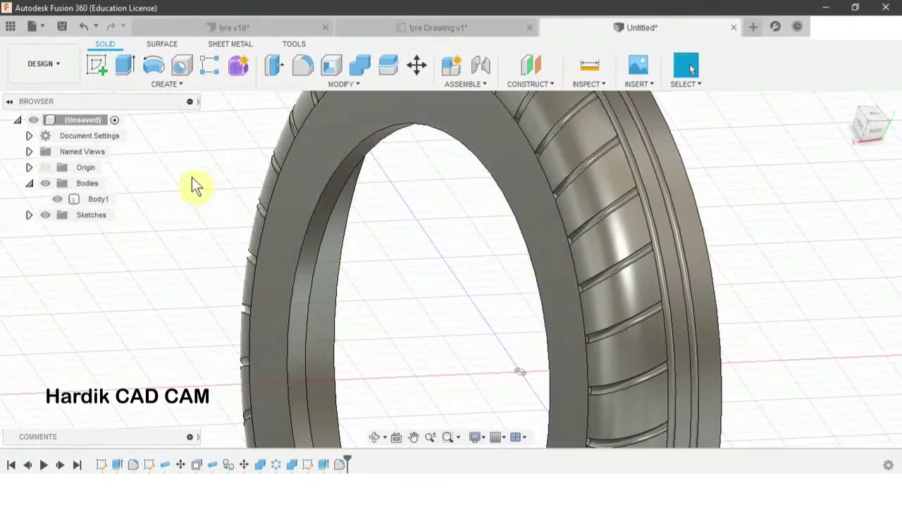
{"action": "left_click", "coordinate": [156, 87]}
{"action": "key", "text": "Escape"}
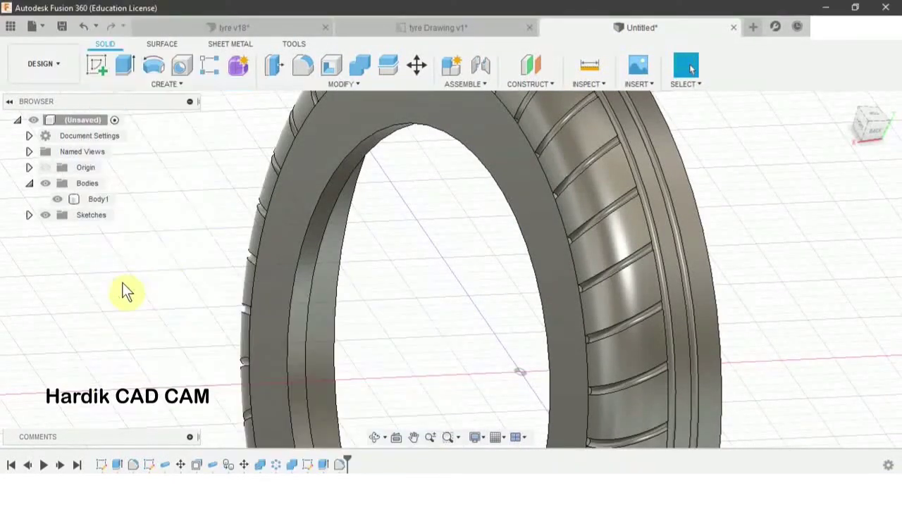
{"action": "scroll", "coordinate": [310, 211], "scroll_direction": "down", "scroll_amount": 3}
{"action": "left_click", "coordinate": [326, 206]}
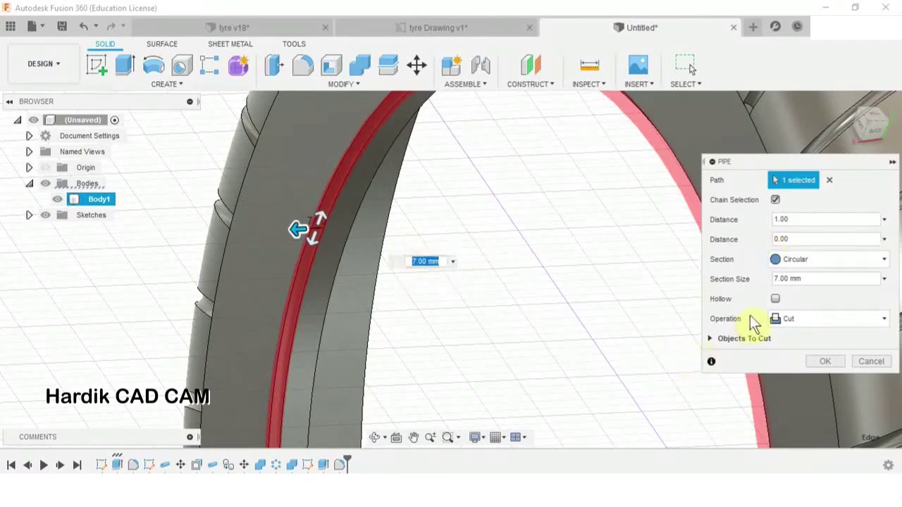
{"action": "left_click", "coordinate": [799, 320]}
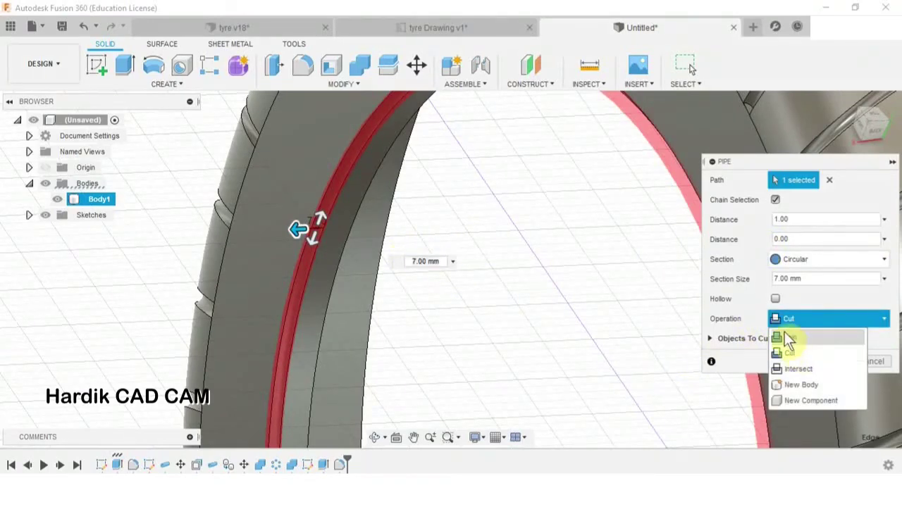
{"action": "left_click", "coordinate": [784, 332]}
{"action": "left_click", "coordinate": [824, 343]}
View the tread from the side and switch to the tyre v18 reference design.
{"action": "scroll", "coordinate": [450, 251], "scroll_direction": "up", "scroll_amount": 3}
{"action": "middle_click_drag", "start_coordinate": [451, 252], "coordinate": [523, 153], "text": "shift"}
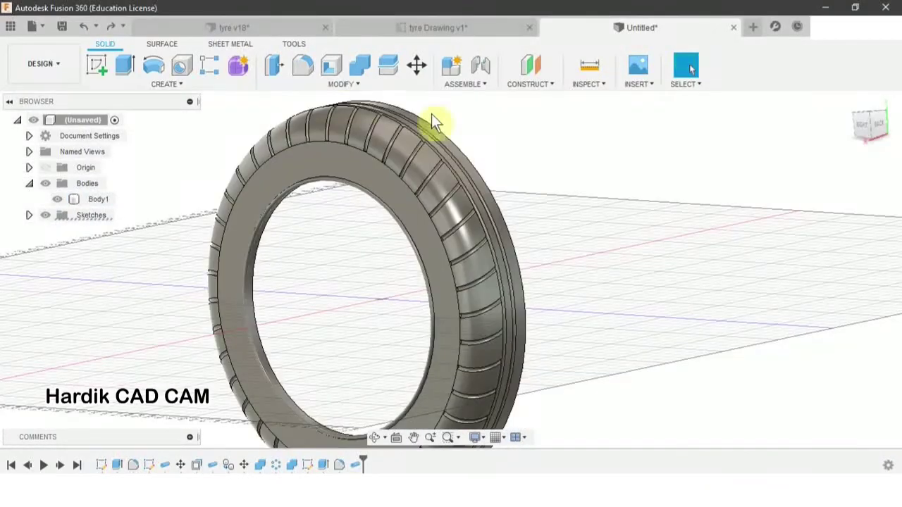
{"action": "left_click", "coordinate": [237, 28]}
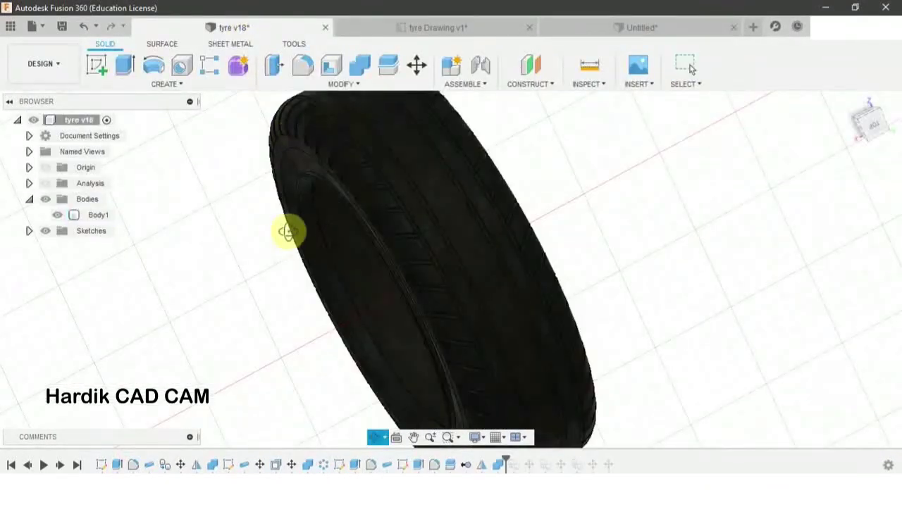
Inspect the inner rim face of the reference tyre v18 design.
{"action": "middle_click_drag", "start_coordinate": [288, 233], "coordinate": [306, 228], "text": "shift"}
{"action": "scroll", "coordinate": [292, 164], "scroll_direction": "up", "scroll_amount": 5}
{"action": "left_click", "coordinate": [292, 165]}
{"action": "scroll", "coordinate": [327, 175], "scroll_direction": "down", "scroll_amount": 5}
{"action": "key", "text": "Escape"}
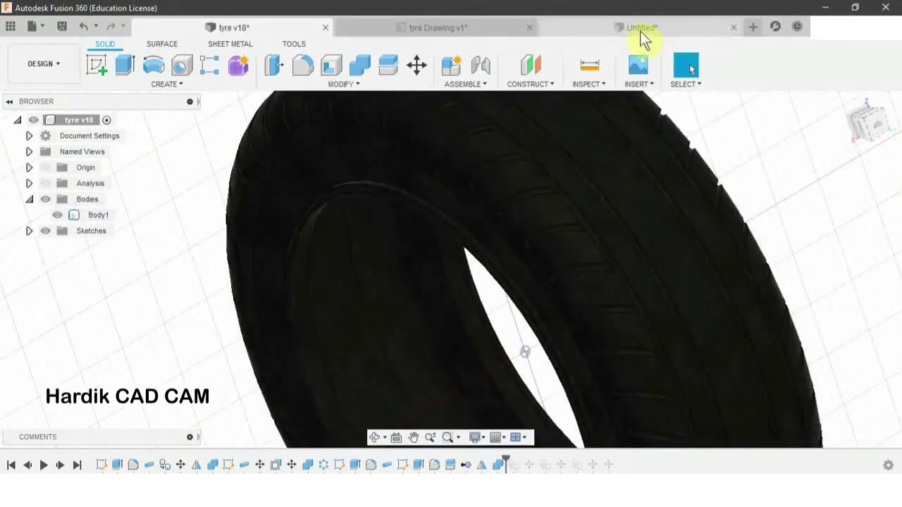
Back in the Untitled design, start a new sketch on the tyre's flat side face.
{"action": "left_click", "coordinate": [639, 31]}
{"action": "left_click", "coordinate": [103, 63]}
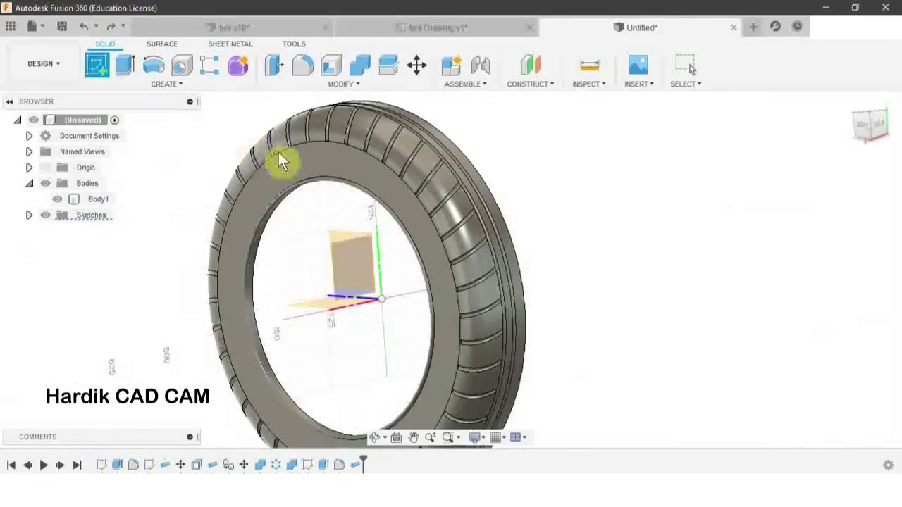
{"action": "left_click", "coordinate": [306, 159]}
{"action": "left_click", "coordinate": [453, 312]}
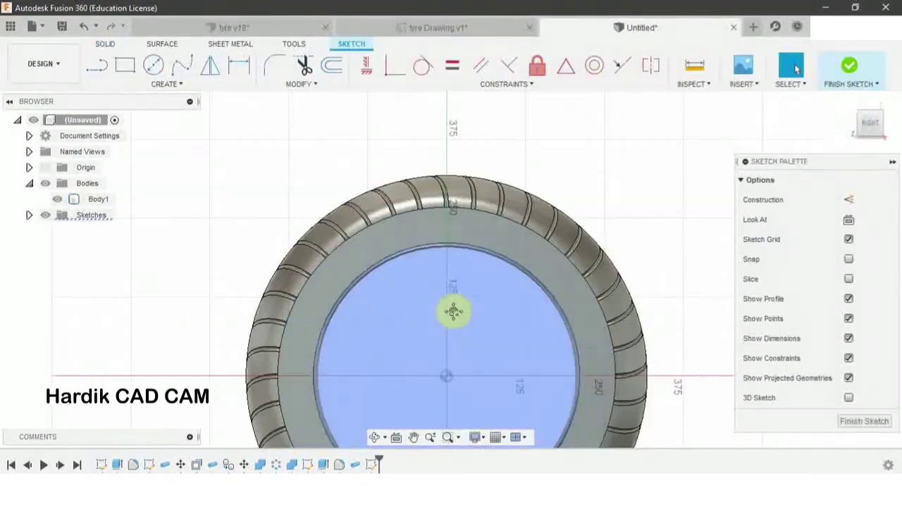
{"action": "middle_click_drag", "start_coordinate": [453, 311], "coordinate": [387, 211]}
Draw a circle centred on the sketch origin, sized to the tyre's inner rim.
{"action": "key", "text": "c"}
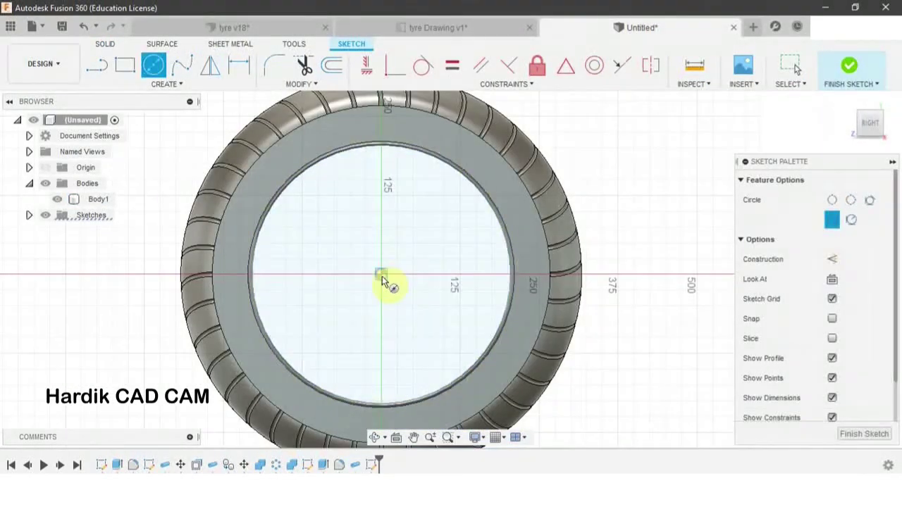
{"action": "left_click", "coordinate": [380, 274]}
{"action": "scroll", "coordinate": [377, 200], "scroll_direction": "up", "scroll_amount": 5}
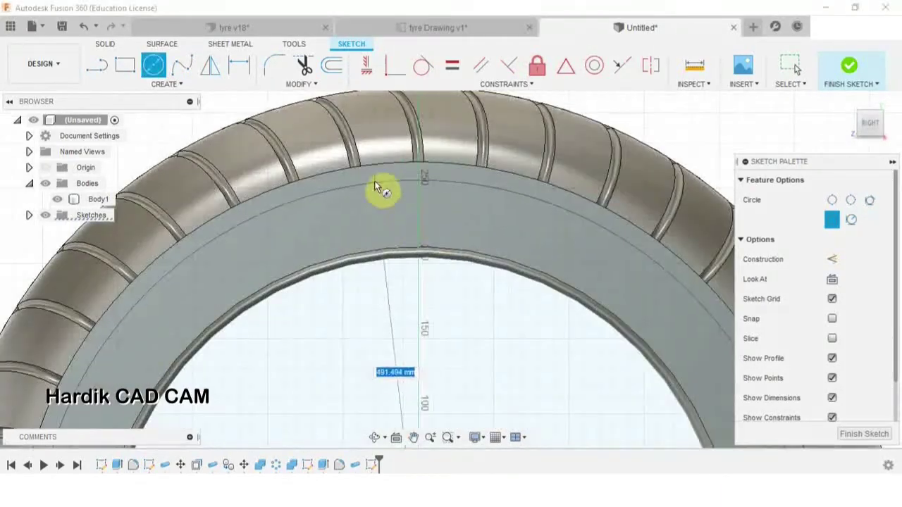
{"action": "scroll", "coordinate": [377, 189], "scroll_direction": "down", "scroll_amount": 5}
{"action": "scroll", "coordinate": [365, 210], "scroll_direction": "up", "scroll_amount": 1}
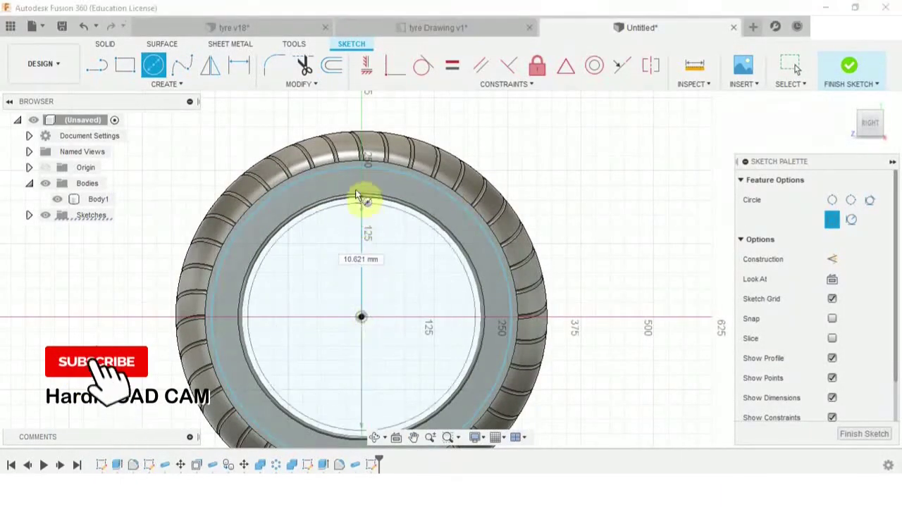
{"action": "scroll", "coordinate": [358, 196], "scroll_direction": "up", "scroll_amount": 5}
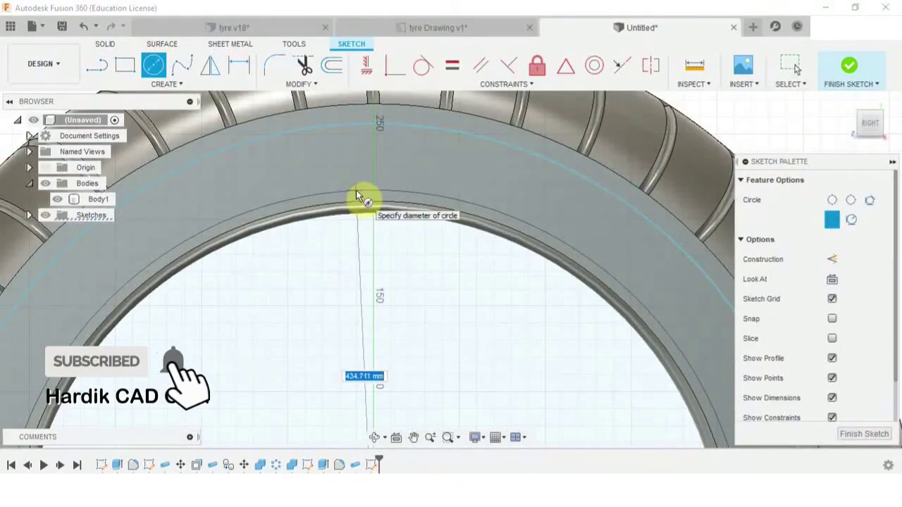
{"action": "left_click", "coordinate": [357, 197]}
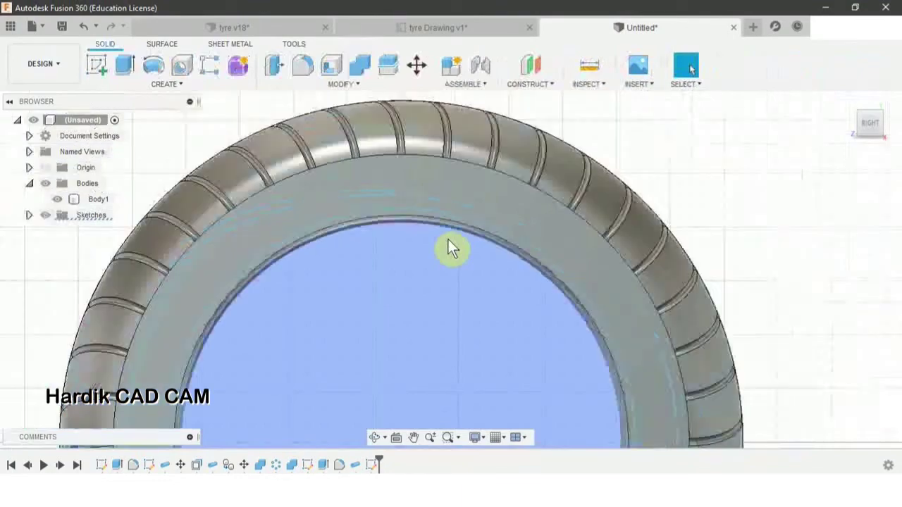
{"action": "scroll", "coordinate": [447, 239], "scroll_direction": "down", "scroll_amount": 3}
{"action": "middle_click_drag", "start_coordinate": [489, 272], "coordinate": [391, 237], "text": "shift"}
{"action": "scroll", "coordinate": [391, 235], "scroll_direction": "up", "scroll_amount": 3}
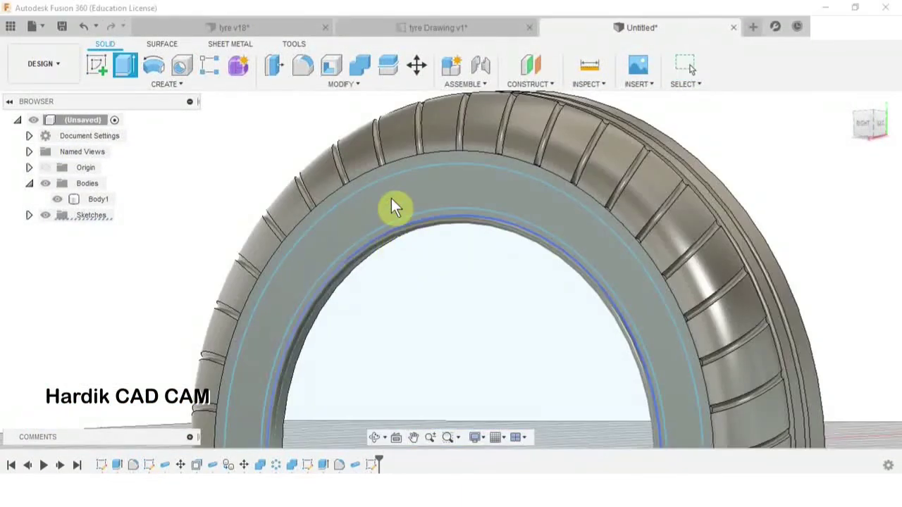
Extrude the sidewall ring profile as a -10 mm cut into the tyre.
{"action": "key", "text": "e"}
{"action": "left_click", "coordinate": [406, 200]}
{"action": "middle_click_drag", "start_coordinate": [406, 201], "coordinate": [483, 322], "text": "shift"}
{"action": "scroll", "coordinate": [507, 402], "scroll_direction": "up", "scroll_amount": 3}
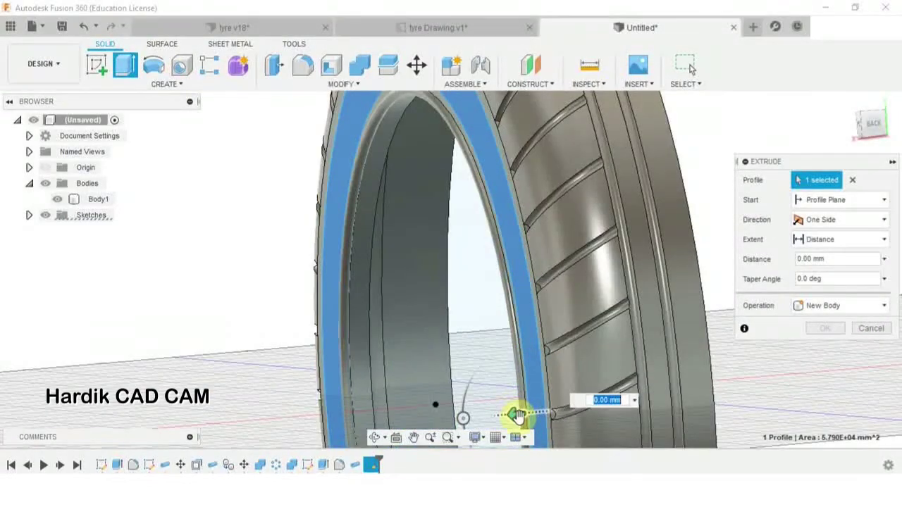
{"action": "type", "text": "-10"}
{"action": "scroll", "coordinate": [425, 245], "scroll_direction": "down", "scroll_amount": 3}
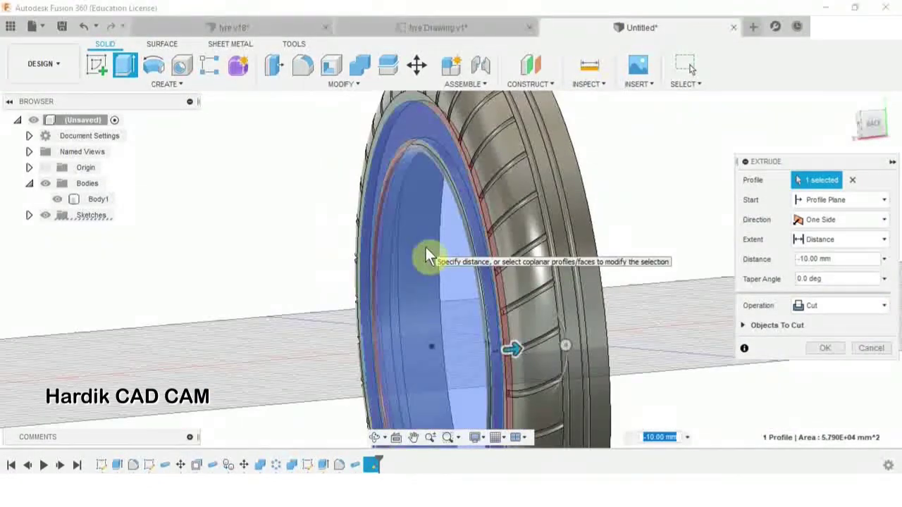
{"action": "middle_click_drag", "start_coordinate": [437, 255], "coordinate": [487, 258], "text": "shift"}
{"action": "left_click", "coordinate": [826, 348]}
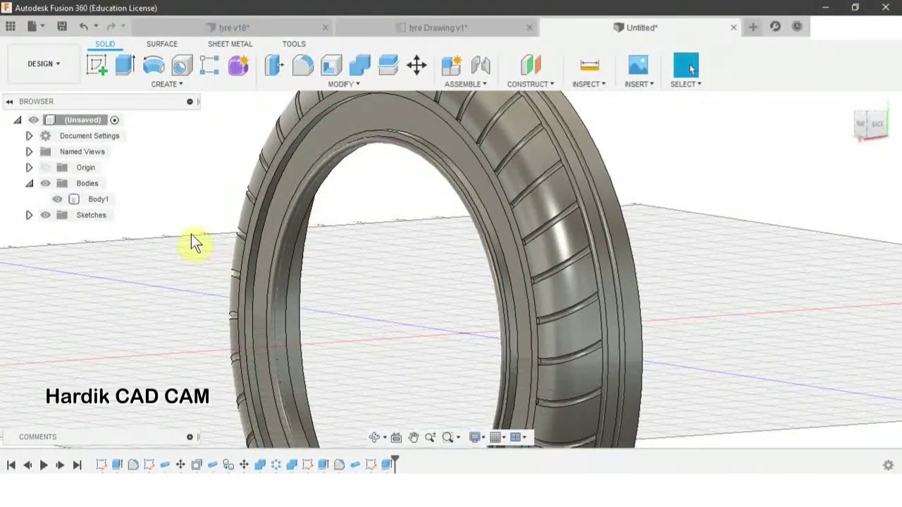
Round the recessed sidewall edge with a 125 mm fillet.
{"action": "key", "text": "f"}
{"action": "scroll", "coordinate": [320, 124], "scroll_direction": "up", "scroll_amount": 5}
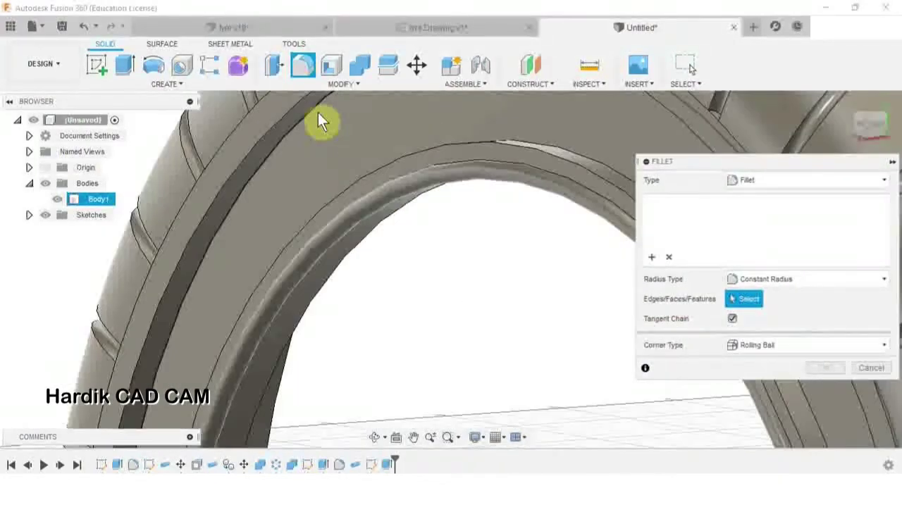
{"action": "left_click", "coordinate": [314, 113]}
{"action": "scroll", "coordinate": [316, 130], "scroll_direction": "down", "scroll_amount": 3}
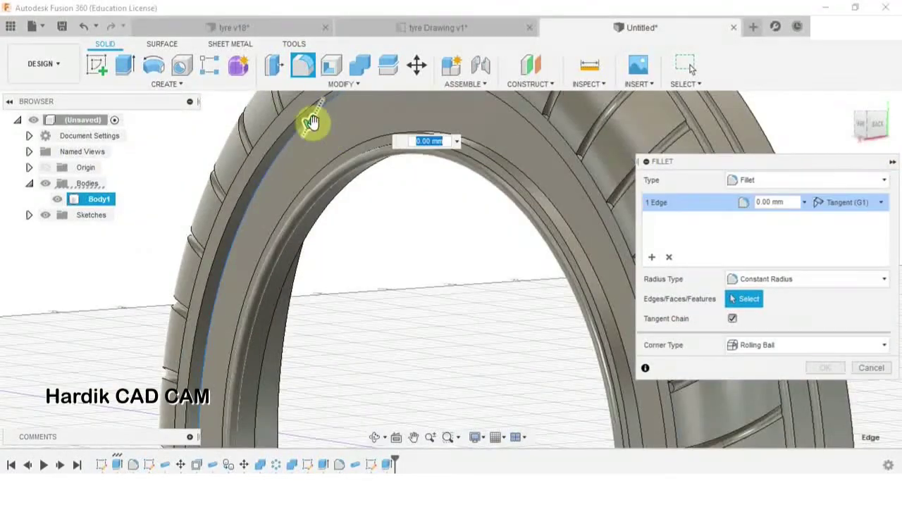
{"action": "left_click_drag", "start_coordinate": [310, 139], "coordinate": [289, 185]}
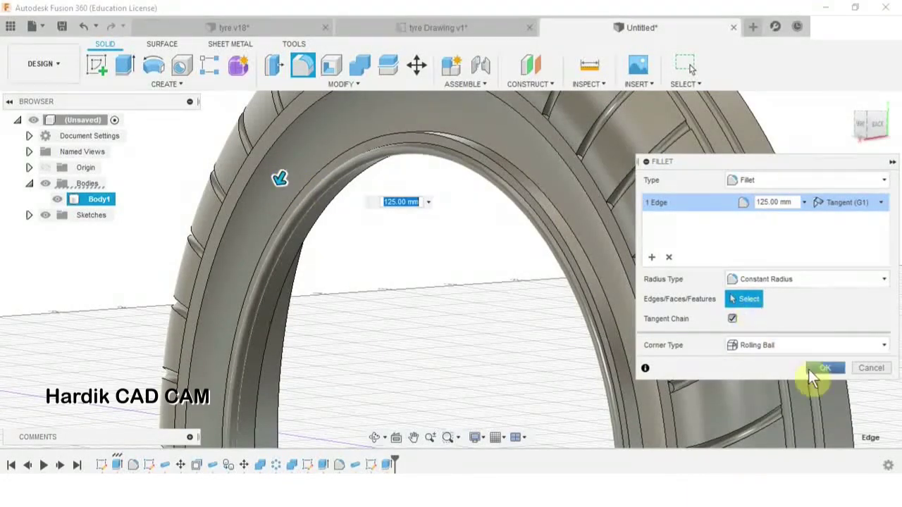
{"action": "left_click", "coordinate": [821, 369]}
Orbit the tyre edge-on to inspect the new fillet.
{"action": "scroll", "coordinate": [423, 279], "scroll_direction": "down", "scroll_amount": 5}
{"action": "middle_click_drag", "start_coordinate": [413, 276], "coordinate": [326, 187], "text": "shift"}
{"action": "middle_click_drag", "start_coordinate": [336, 138], "coordinate": [388, 235], "text": "shift"}
{"action": "mouse_move", "coordinate": [489, 207]}
{"action": "middle_mouse_down", "text": "shift"}
{"action": "mouse_move", "coordinate": [527, 205]}
{"action": "mouse_move", "coordinate": [489, 205]}
{"action": "middle_mouse_up", "text": "shift"}
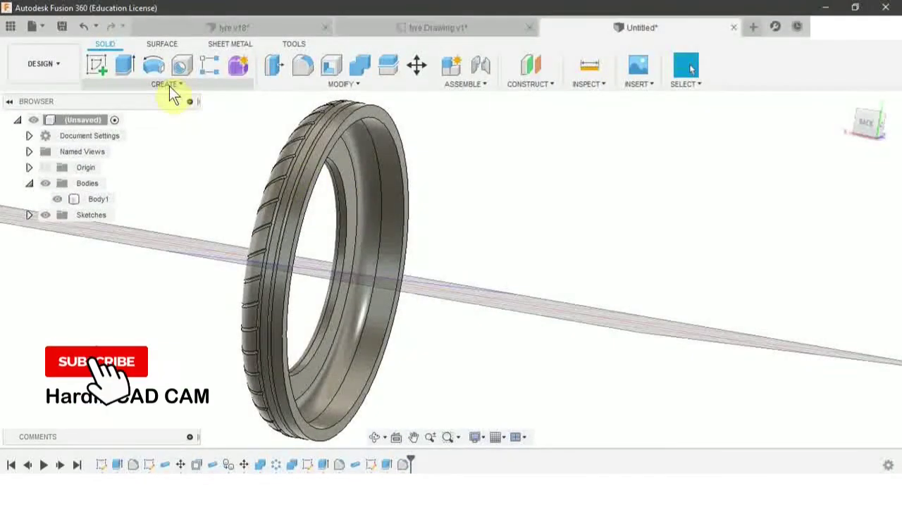
{"action": "left_click", "coordinate": [169, 85]}
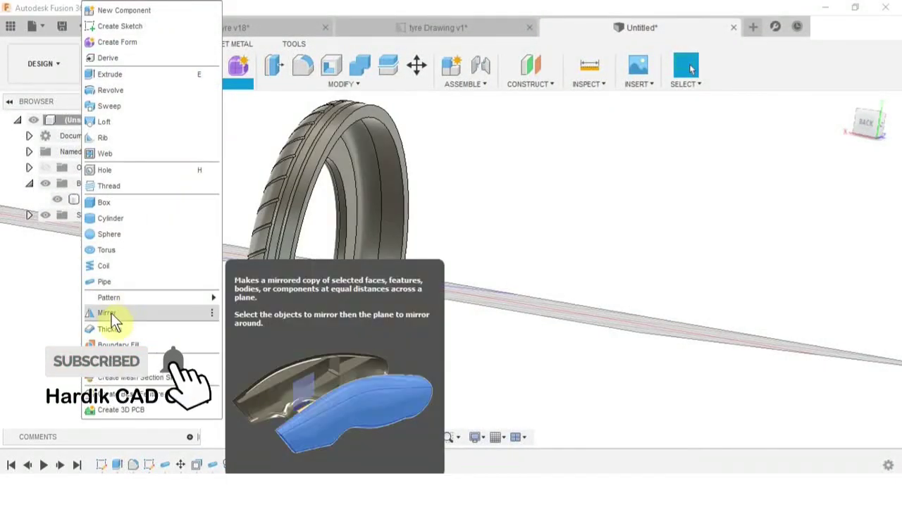
Mirror Body1 as a whole body across the tyre's centre plane, creating Body44.
{"action": "left_click", "coordinate": [107, 313]}
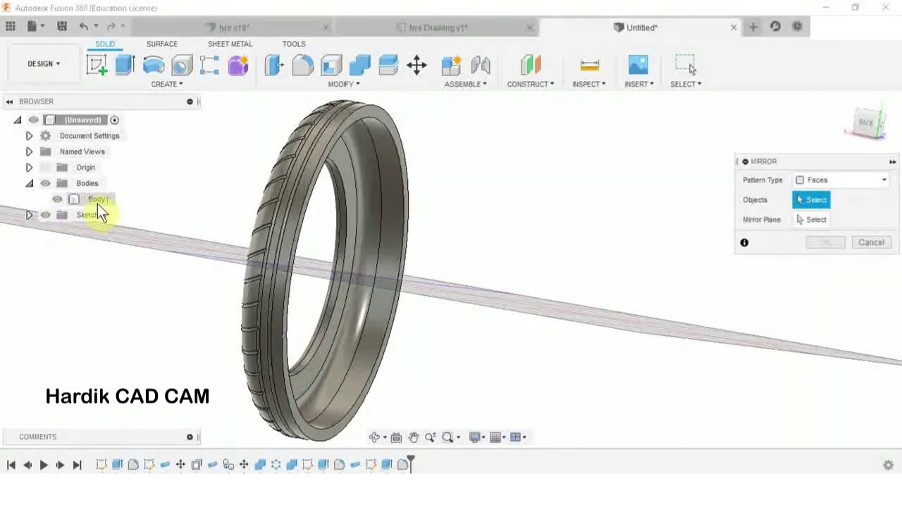
{"action": "left_click", "coordinate": [810, 181]}
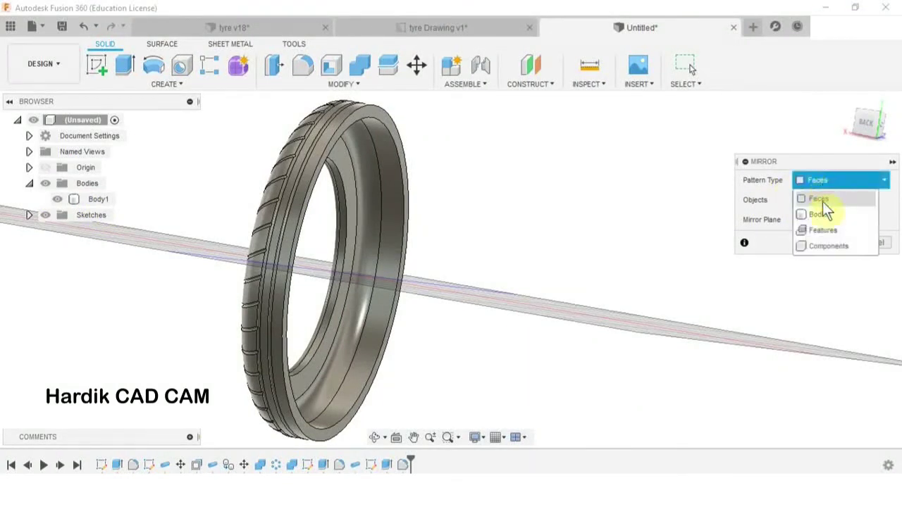
{"action": "left_click", "coordinate": [820, 214]}
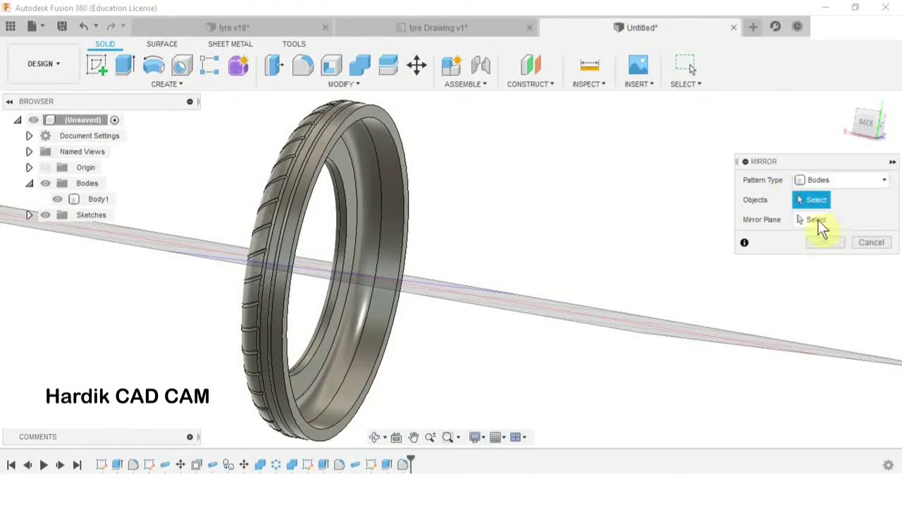
{"action": "left_click", "coordinate": [95, 202]}
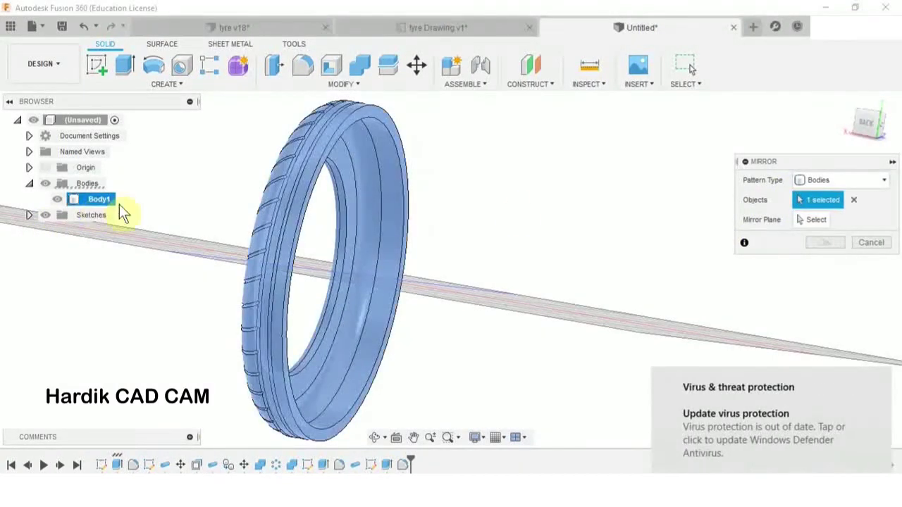
{"action": "left_click", "coordinate": [812, 220]}
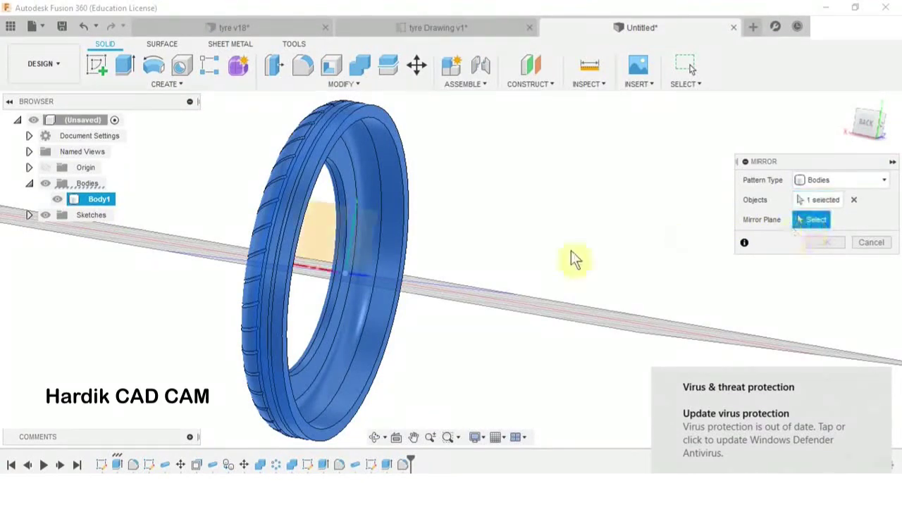
{"action": "middle_click_drag", "start_coordinate": [381, 243], "coordinate": [355, 256], "text": "shift"}
{"action": "left_click", "coordinate": [369, 238]}
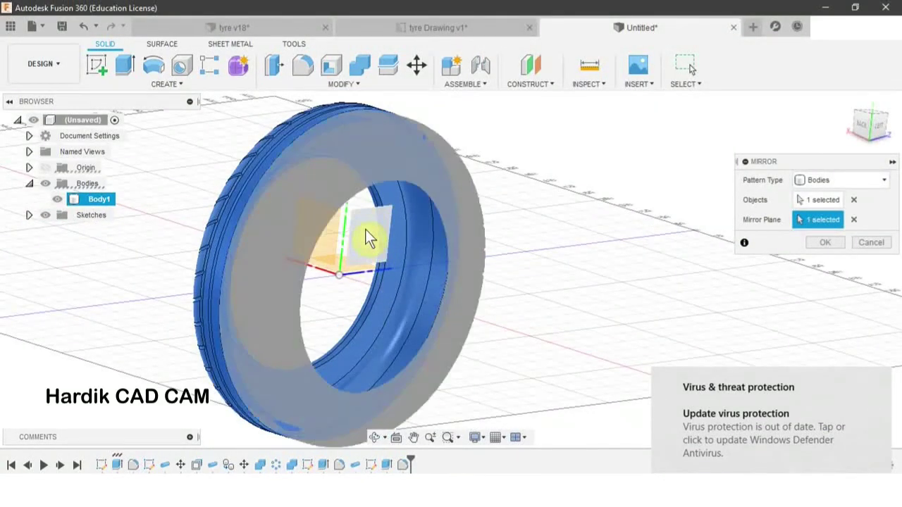
{"action": "left_click", "coordinate": [824, 243]}
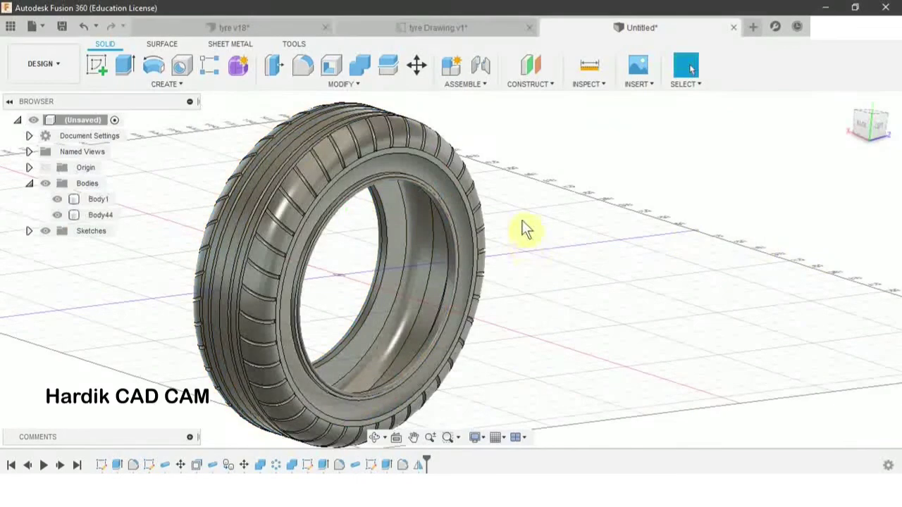
Select Body1 and Body44 in turn to compare the two tyre halves.
{"action": "middle_click_drag", "start_coordinate": [533, 229], "coordinate": [418, 250], "text": "shift"}
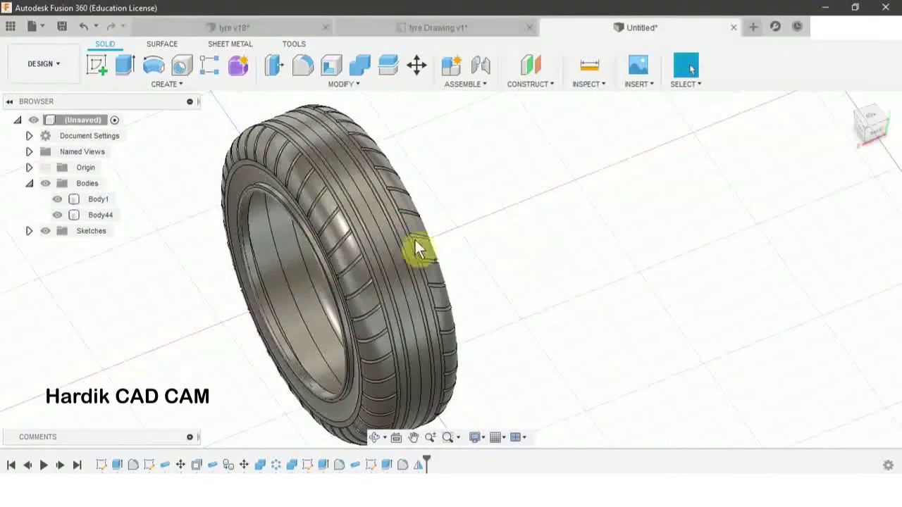
{"action": "left_click", "coordinate": [88, 215]}
{"action": "left_click", "coordinate": [88, 201]}
{"action": "left_click", "coordinate": [89, 214]}
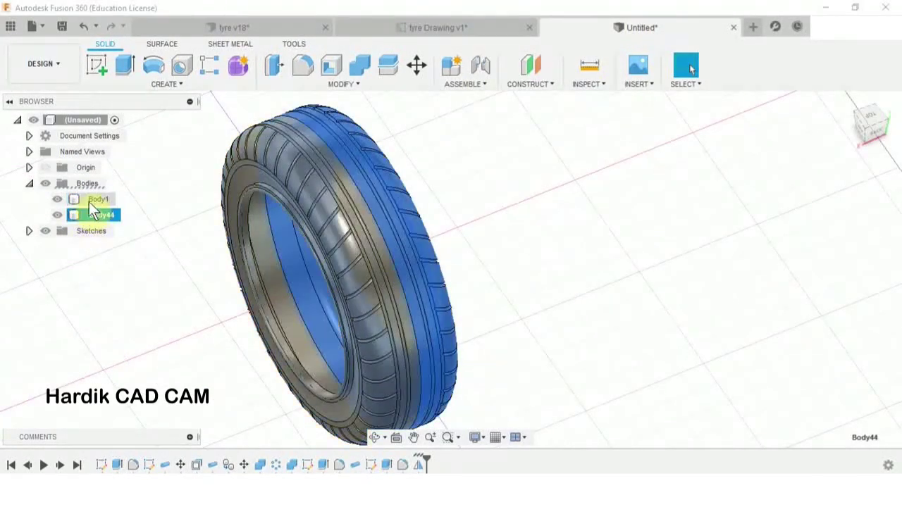
{"action": "left_click", "coordinate": [88, 201]}
{"action": "left_click", "coordinate": [93, 215]}
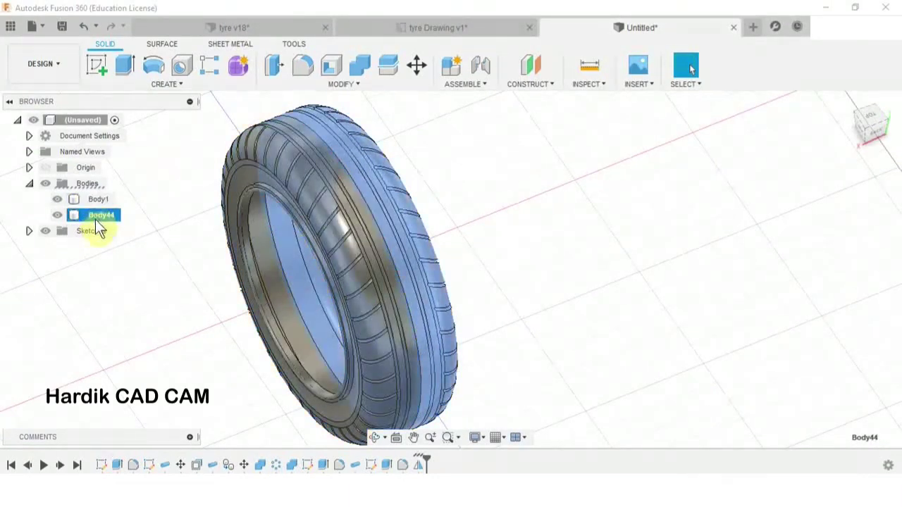
{"action": "key", "text": "Escape"}
Combine target Body1 with tool body Body44 using the Join operation.
{"action": "left_click", "coordinate": [351, 83]}
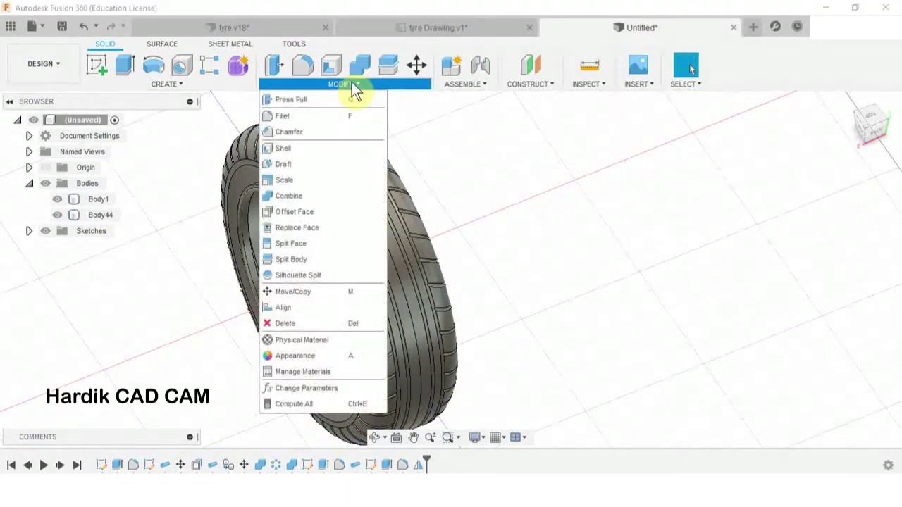
{"action": "left_click", "coordinate": [285, 199]}
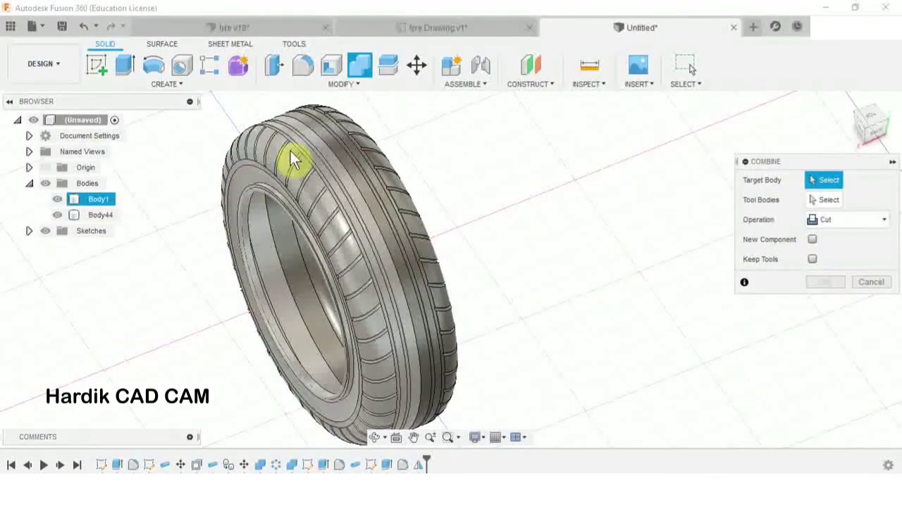
{"action": "left_click", "coordinate": [292, 156]}
{"action": "left_click", "coordinate": [368, 156]}
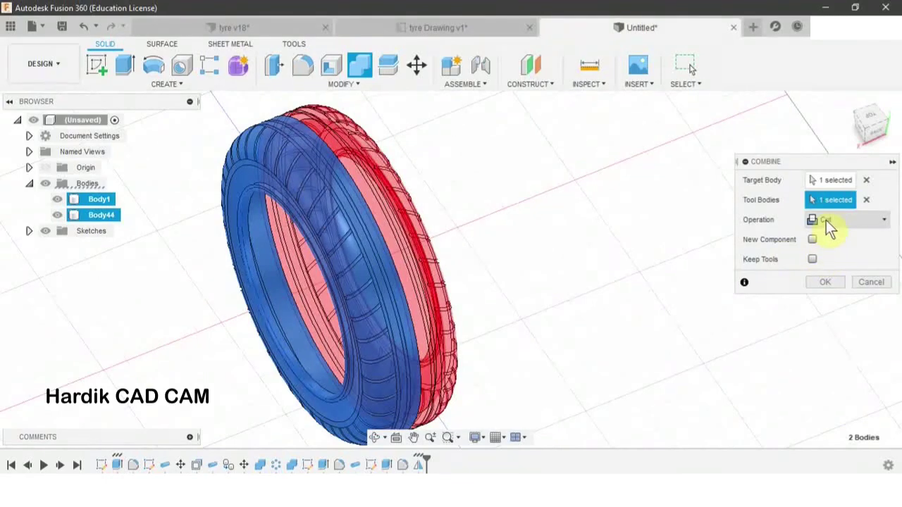
{"action": "left_click", "coordinate": [829, 221]}
{"action": "left_click", "coordinate": [835, 240]}
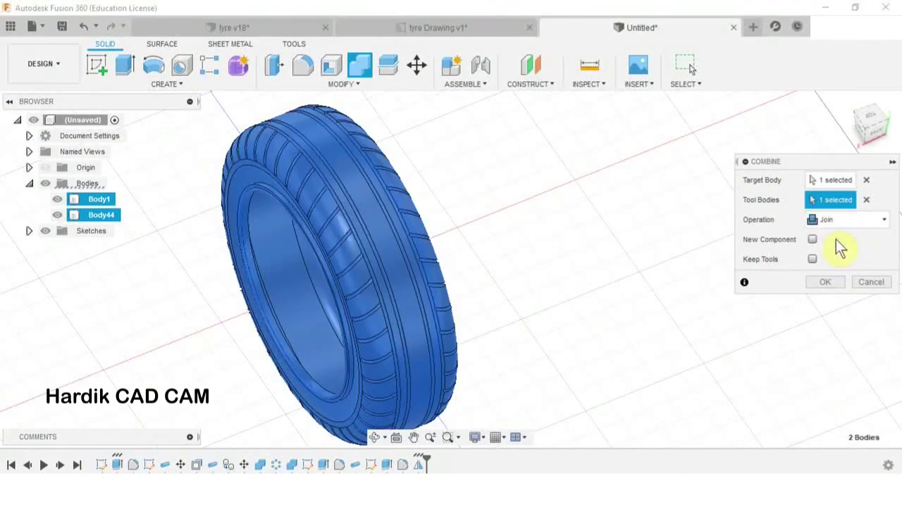
{"action": "left_click", "coordinate": [827, 283]}
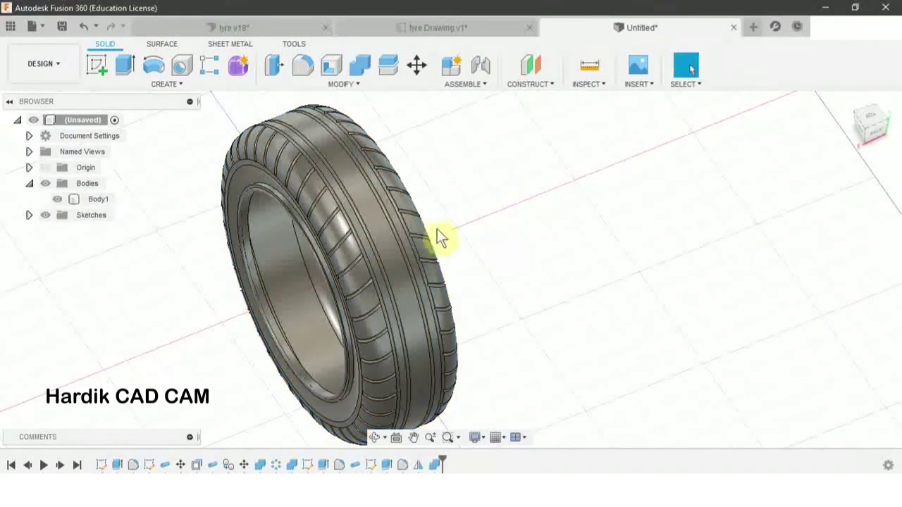
{"action": "middle_click_drag", "start_coordinate": [490, 171], "coordinate": [445, 215], "text": "shift"}
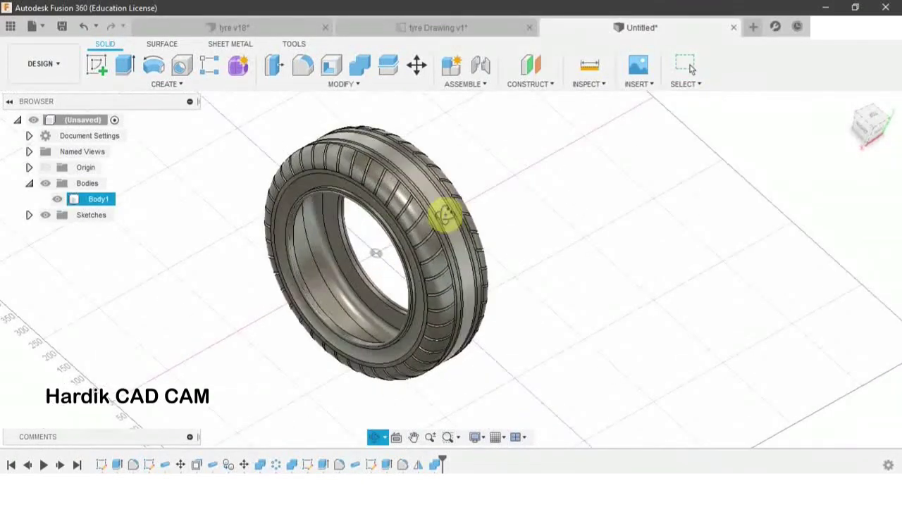